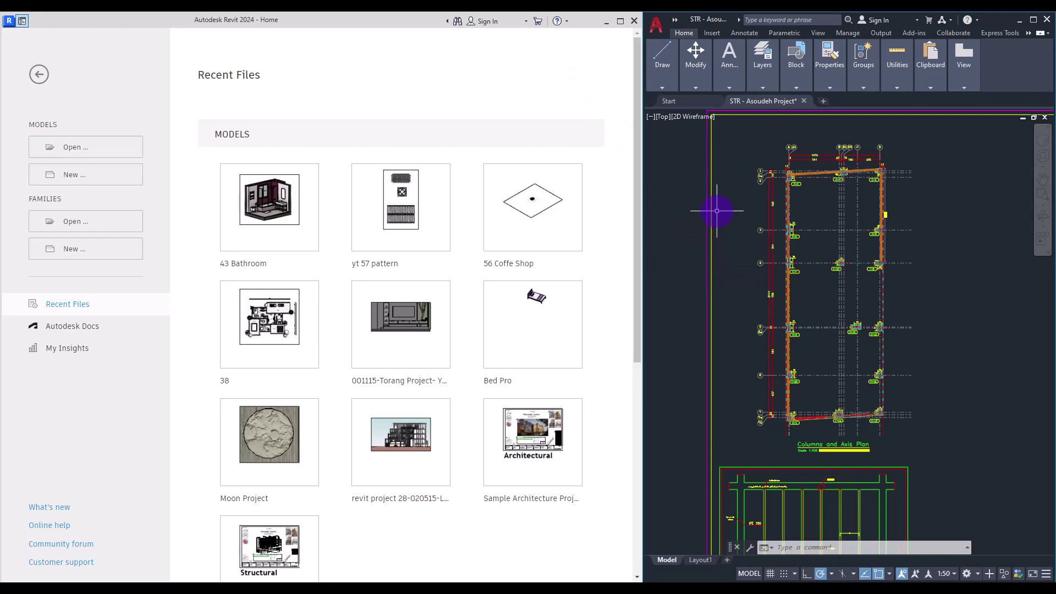
# Create a new Revit project from the DefaultMetric template
pyautogui.moveTo(717, 210); pyautogui.dragTo(712, 232, button='middle')
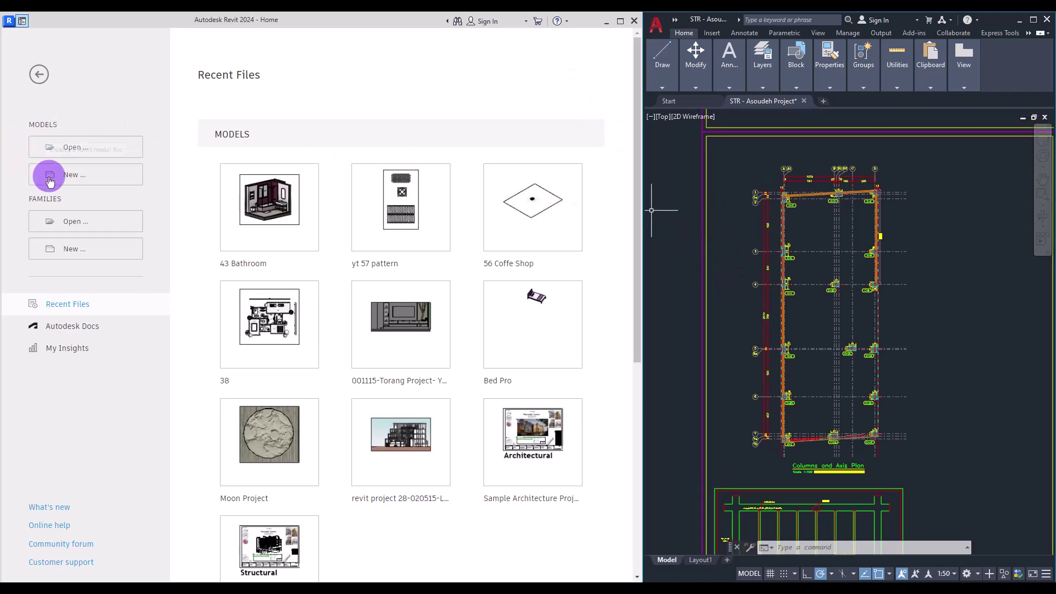
pyautogui.click(77, 174)
pyautogui.click(247, 280)
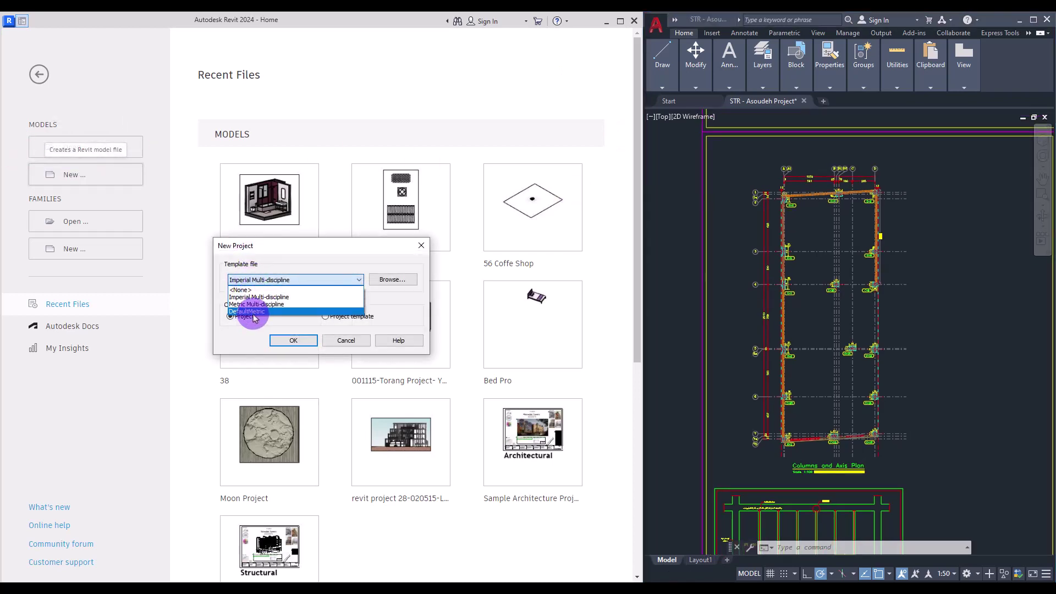
pyautogui.click(249, 311)
pyautogui.click(284, 340)
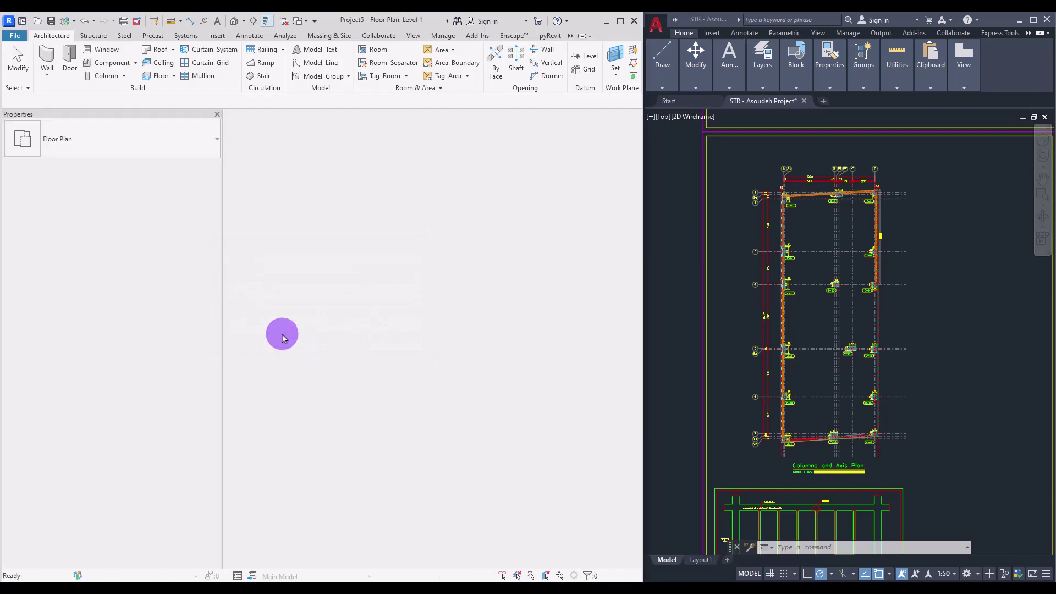
# Set the project's length units to meters with 2 decimal places
pyautogui.press('n')
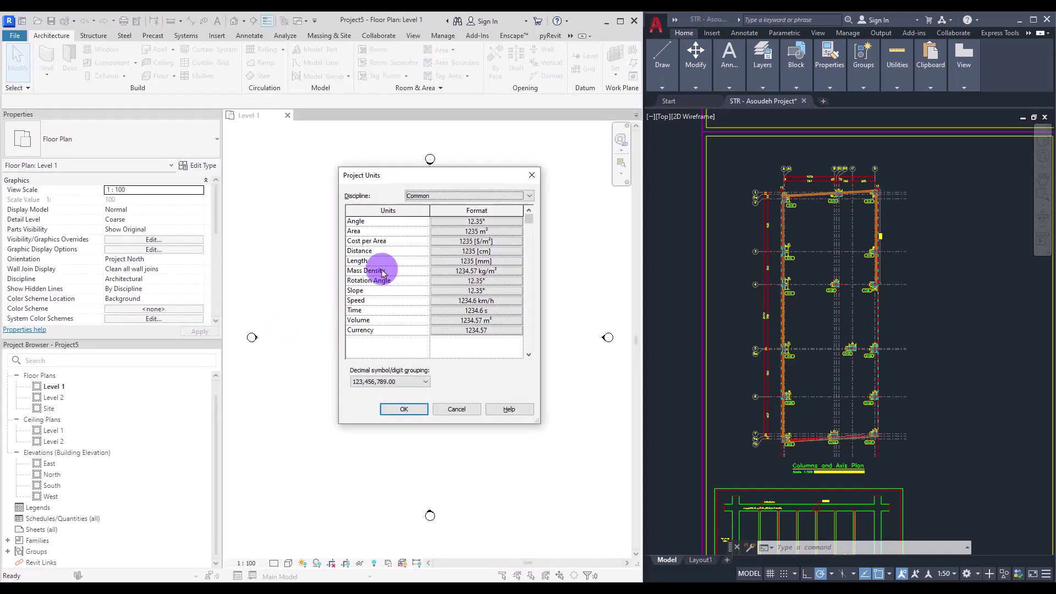
pyautogui.click(450, 264)
pyautogui.click(366, 205)
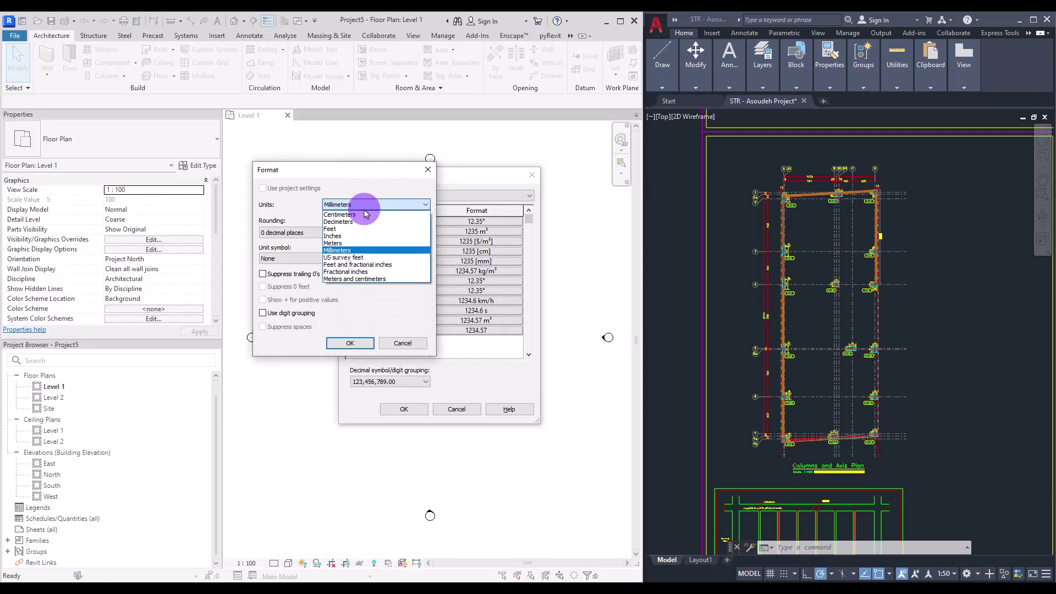
pyautogui.click(355, 229)
pyautogui.click(301, 232)
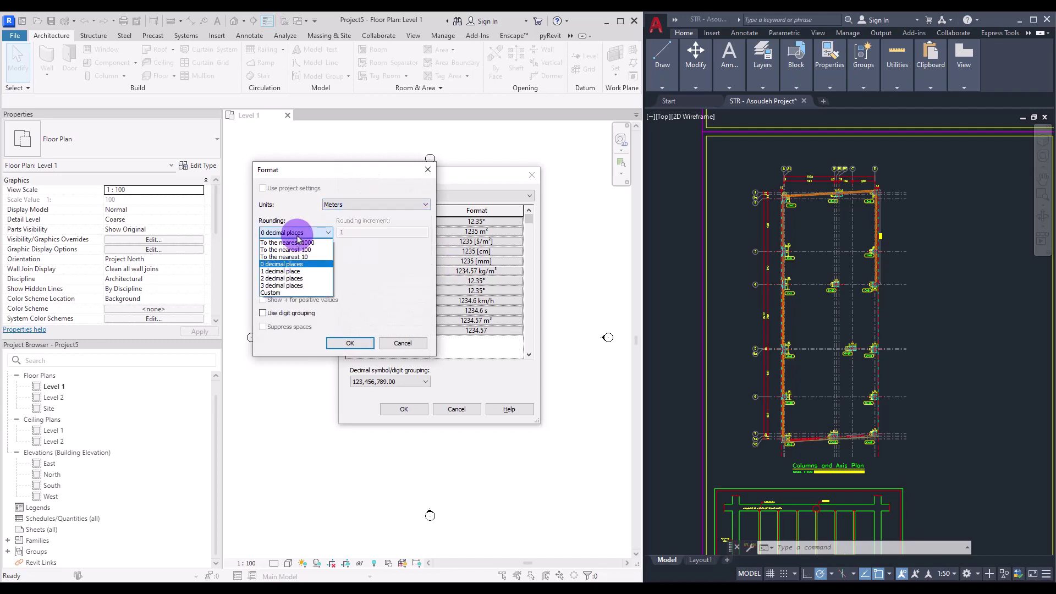
pyautogui.click(288, 278)
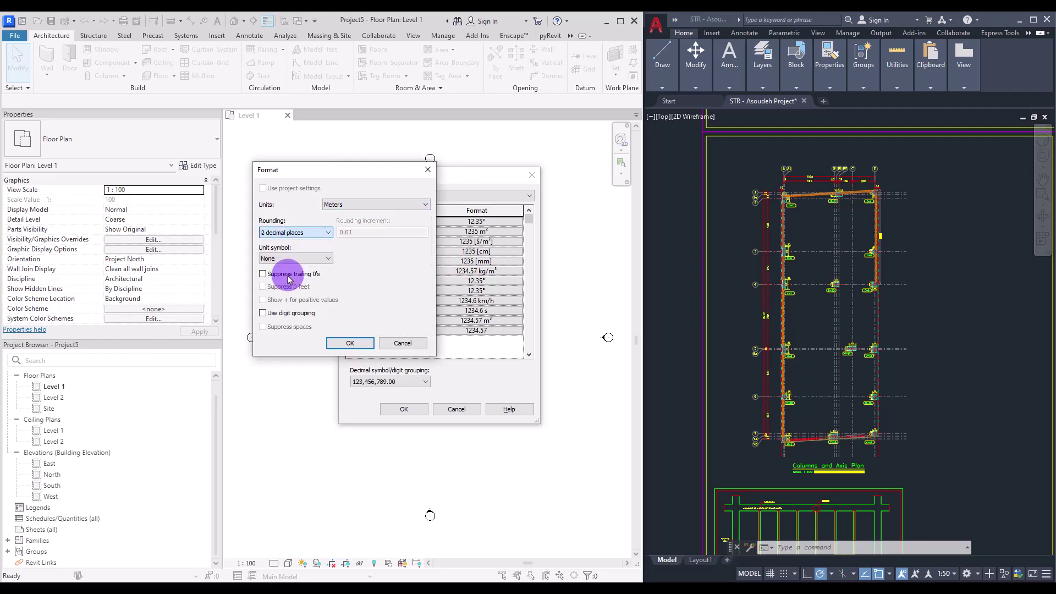
pyautogui.click(339, 343)
pyautogui.click(412, 407)
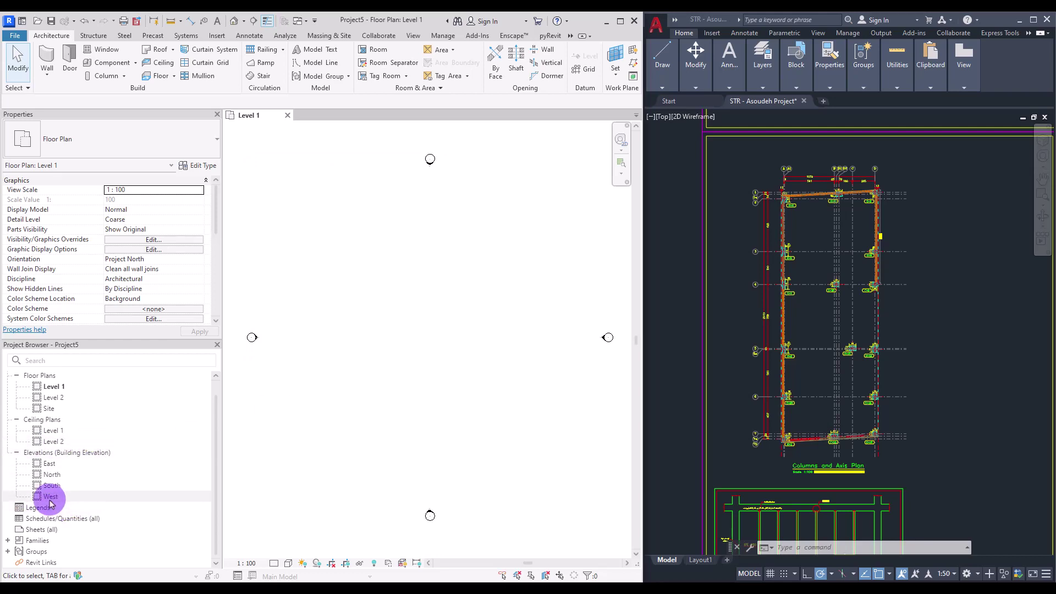
# Open the North elevation view to show the level heads of Level 1 and Level 2
pyautogui.doubleClick(52, 474)
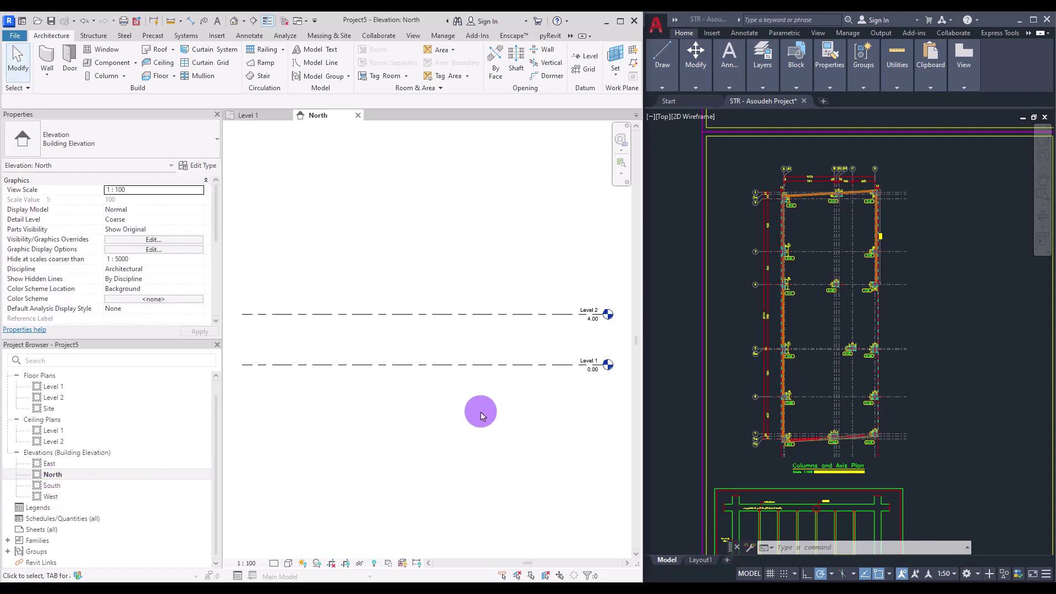
pyautogui.scroll(2, 473, 401)
pyautogui.scroll(1, 390, 224)
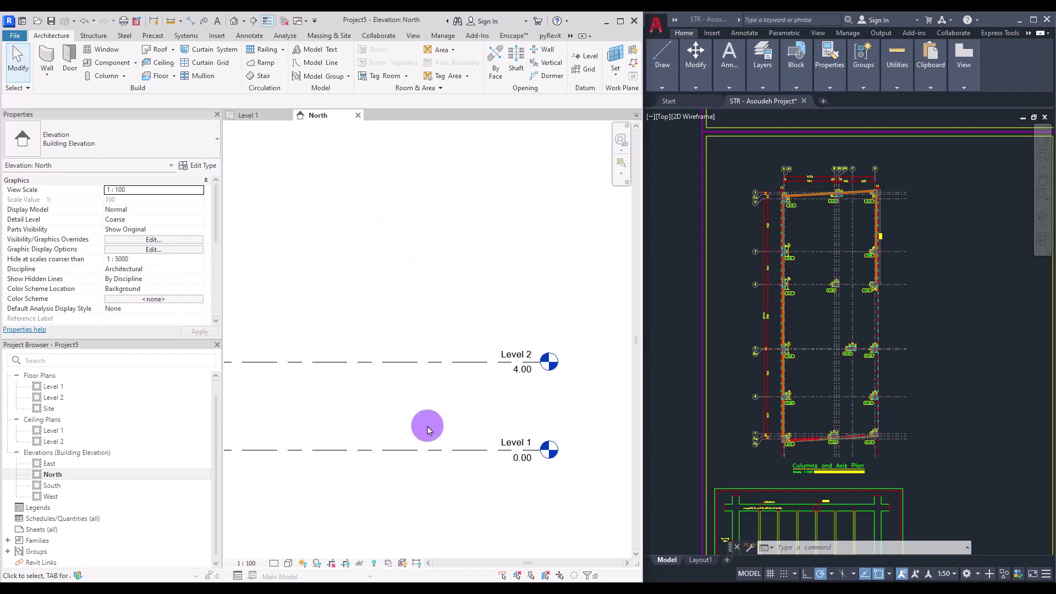
# Switch to AutoCAD and examine the base level marker in the Column Type C-8 elevation
pyautogui.click(959, 280)
pyautogui.moveTo(972, 309); pyautogui.dragTo(707, 341, button='middle')
pyautogui.scroll(-2, 825, 325)
pyautogui.moveTo(938, 345); pyautogui.dragTo(870, 345, button='middle')
pyautogui.moveTo(962, 357)
pyautogui.mouseDown(button='middle')
pyautogui.moveTo(882, 333)
pyautogui.moveTo(727, 318)
pyautogui.mouseUp(button='middle')
pyautogui.moveTo(943, 322); pyautogui.dragTo(867, 324, button='middle')
pyautogui.moveTo(959, 342); pyautogui.dragTo(702, 340, button='middle')
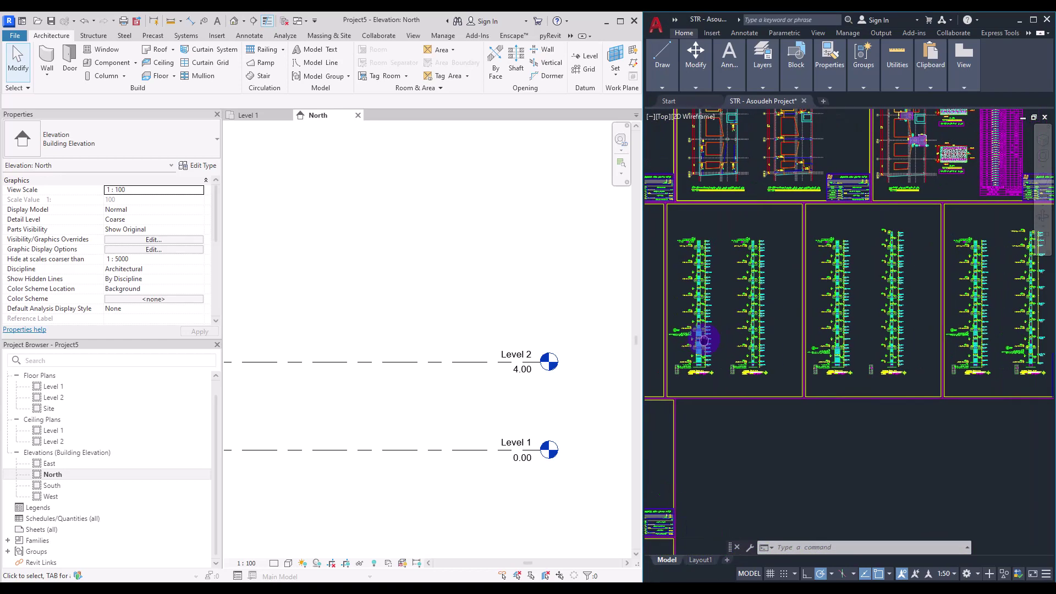
pyautogui.moveTo(867, 328); pyautogui.dragTo(715, 338, button='middle')
pyautogui.scroll(8, 817, 330)
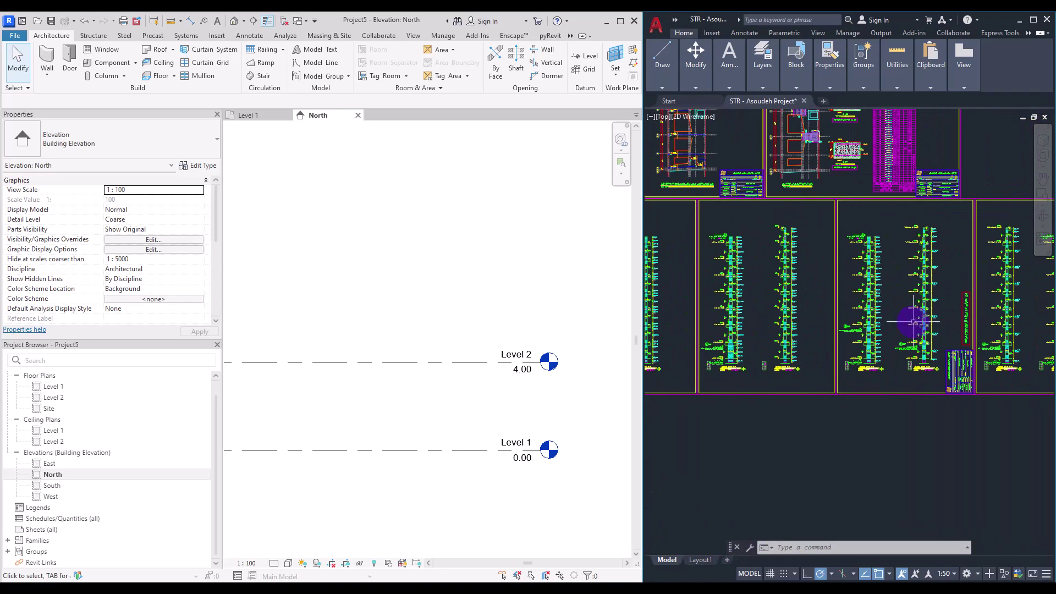
pyautogui.moveTo(816, 330); pyautogui.dragTo(819, 229, button='middle')
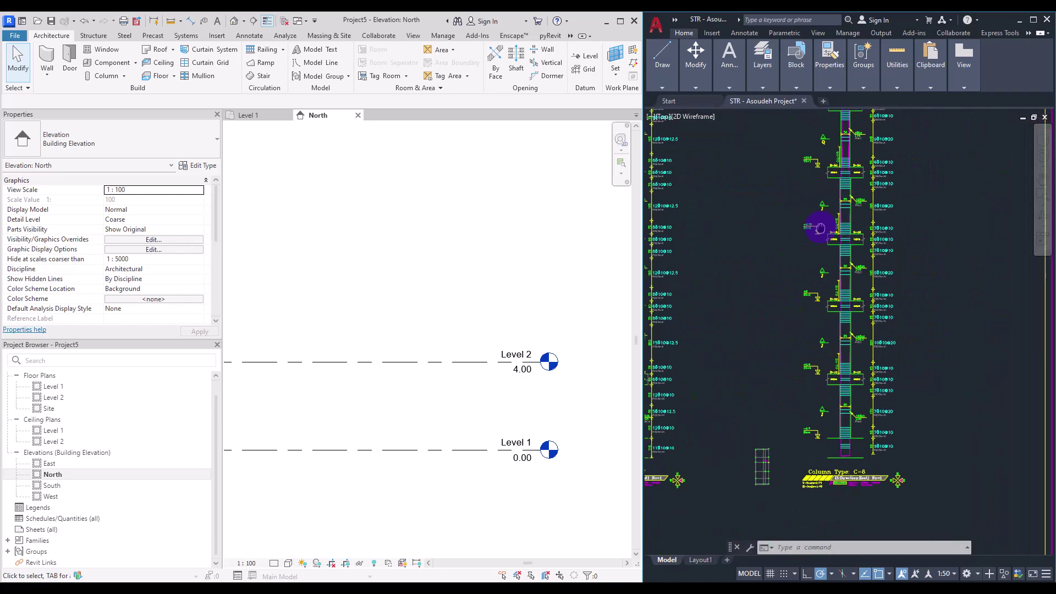
pyautogui.scroll(5, 837, 464)
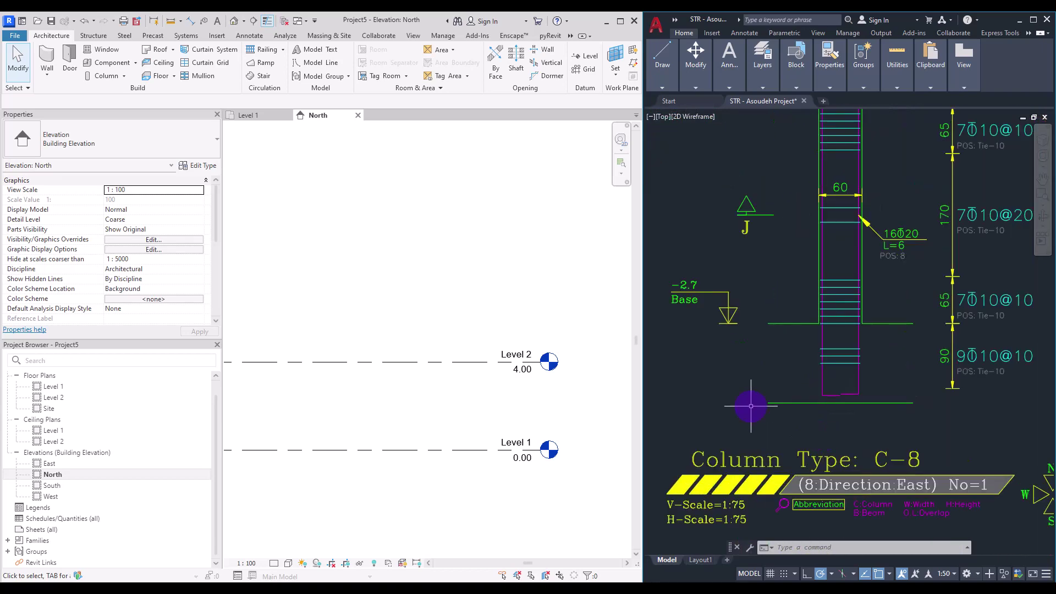
pyautogui.moveTo(751, 407)
pyautogui.mouseDown(button='middle')
pyautogui.moveTo(783, 381)
pyautogui.moveTo(737, 386)
pyautogui.mouseUp(button='middle')
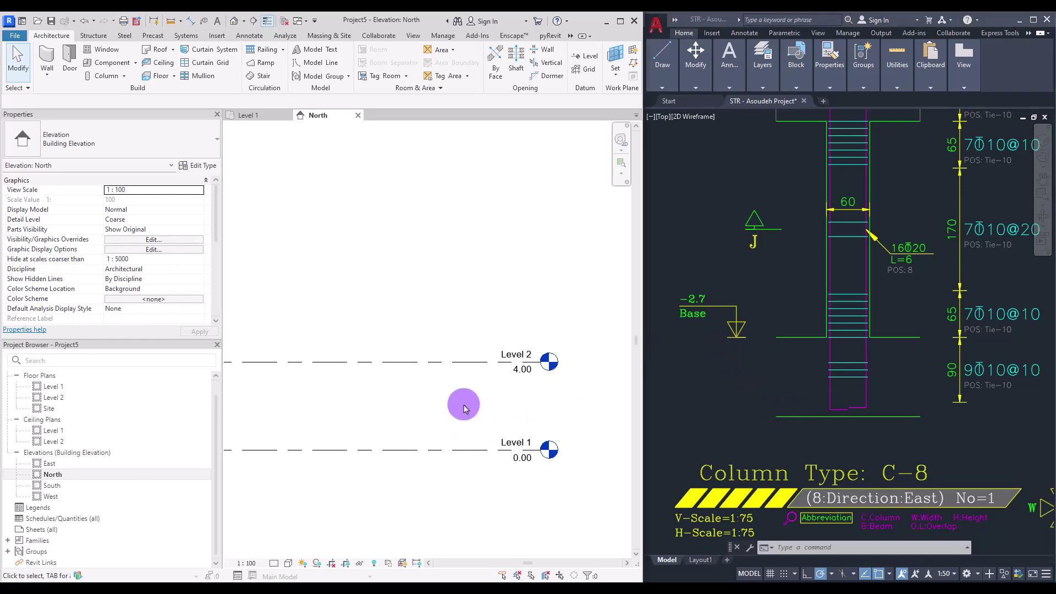
# In Revit, rename Level 2 to T.O.F together with its corresponding views and set its elevation to -2.7
pyautogui.click(512, 354)
pyautogui.click(510, 353)
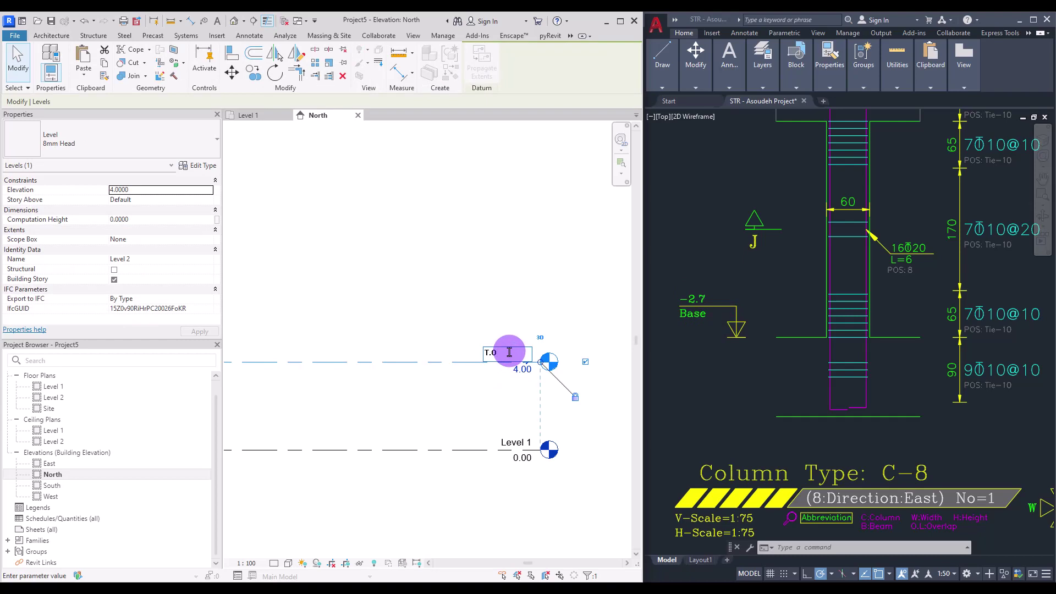
pyautogui.click(464, 314)
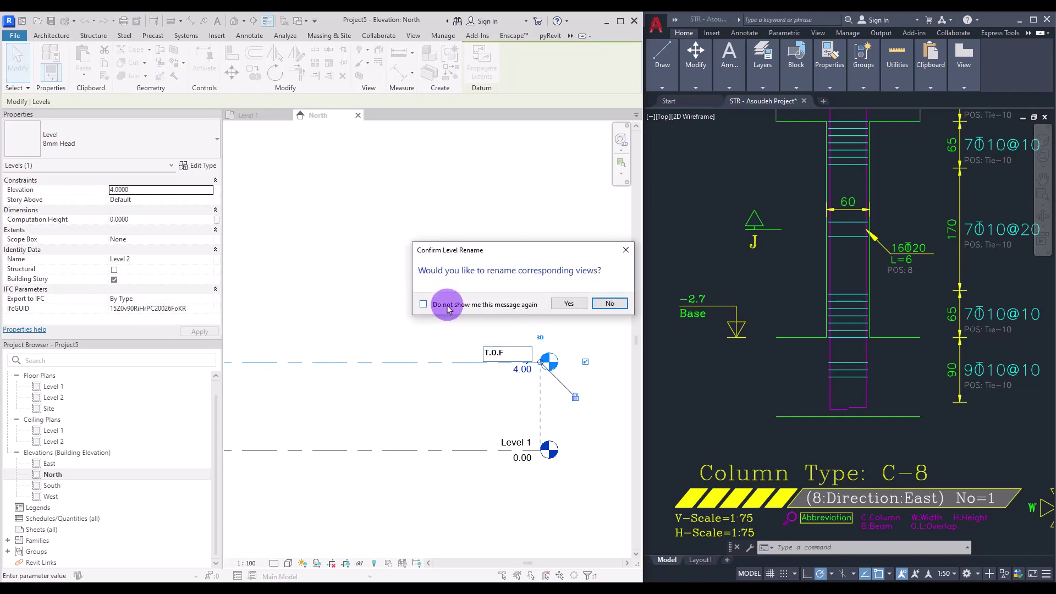
pyautogui.click(578, 302)
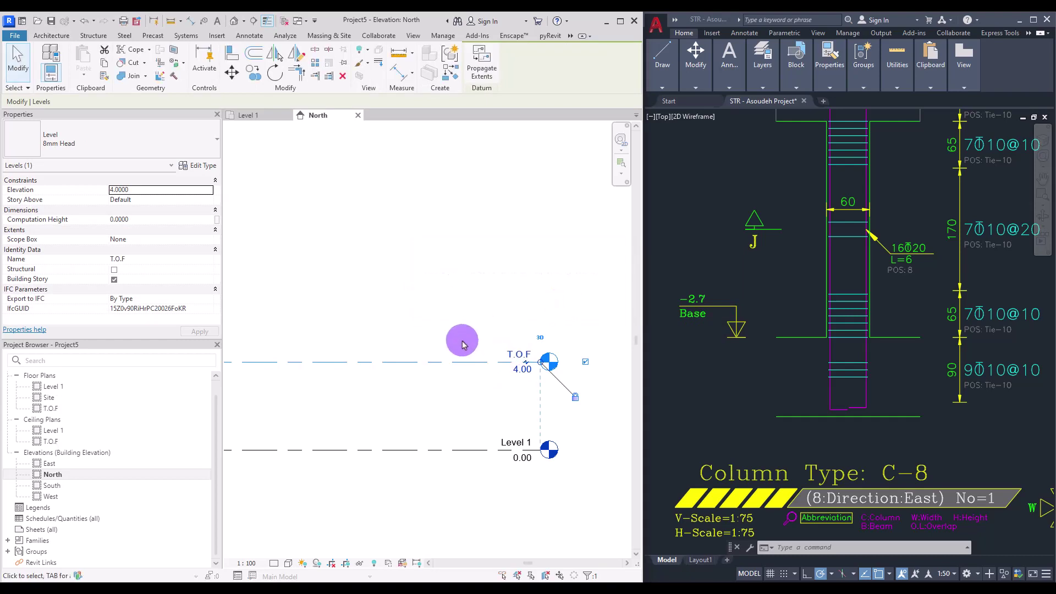
pyautogui.click(523, 370)
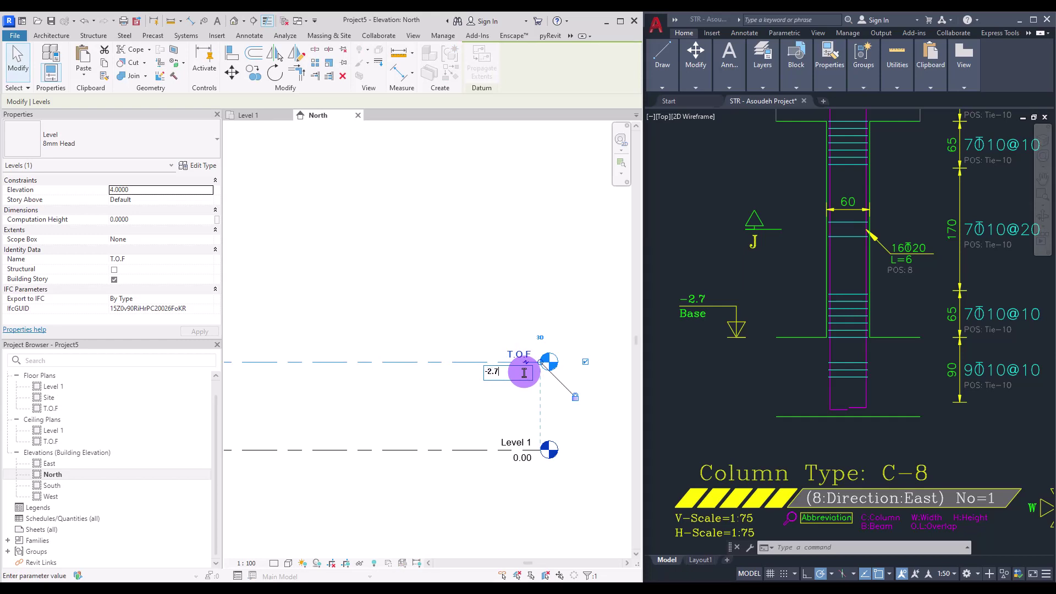
pyautogui.press('Return')
pyautogui.click(424, 346)
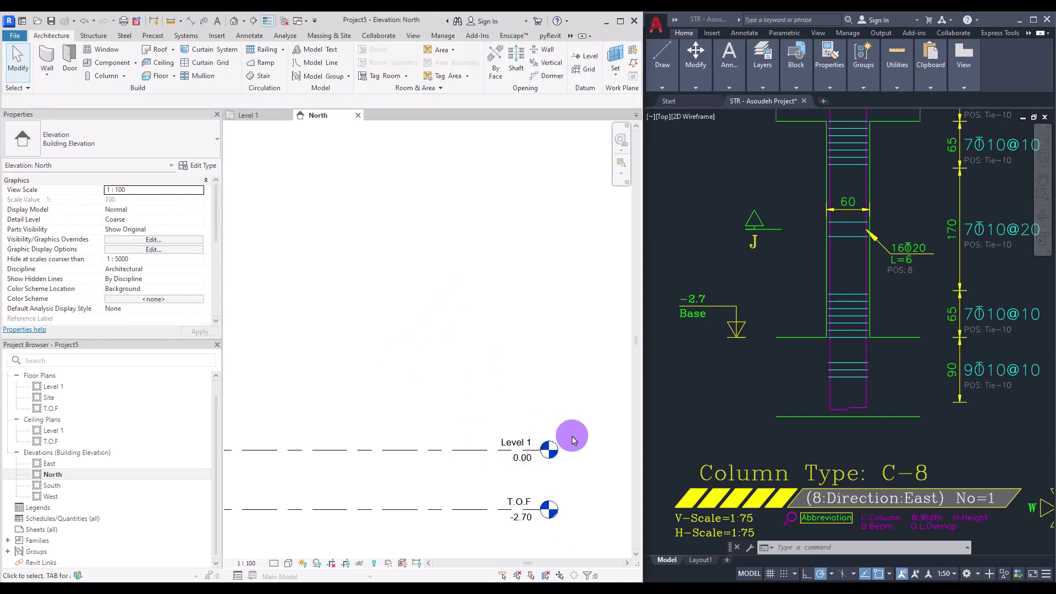
# Rename Level 1 to B.O.F together with its corresponding views and set its elevation to -3
pyautogui.click(514, 443)
pyautogui.click(513, 442)
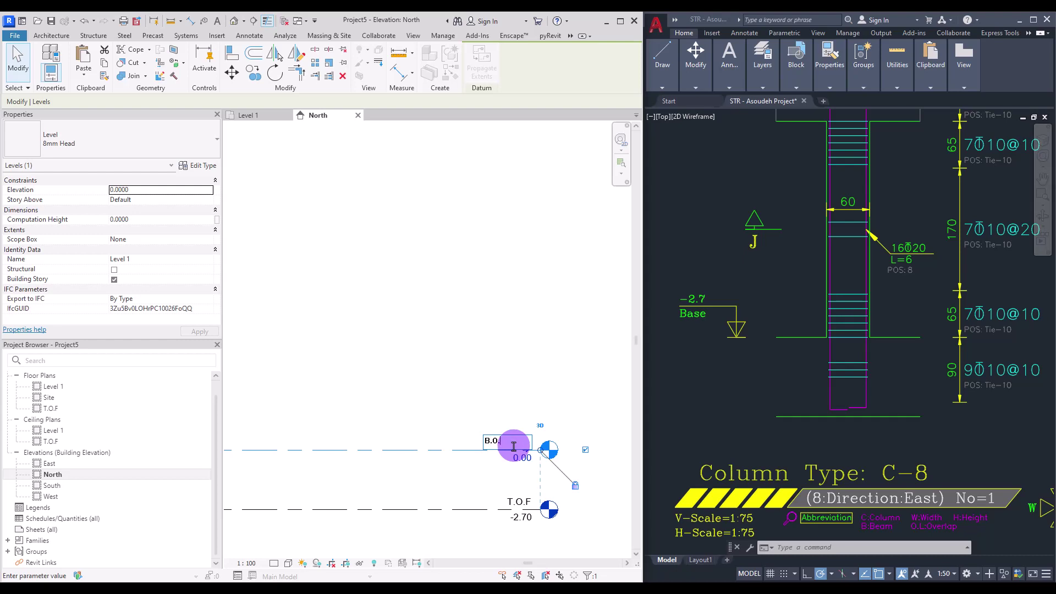
pyautogui.write('B.O.F')
pyautogui.click(590, 278)
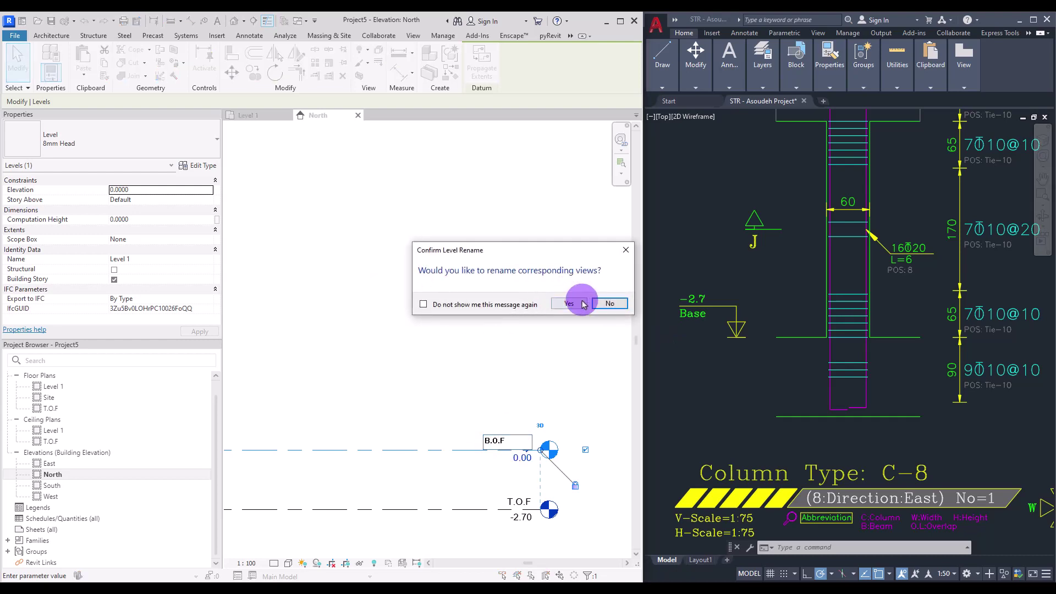
pyautogui.click(583, 302)
pyautogui.click(521, 460)
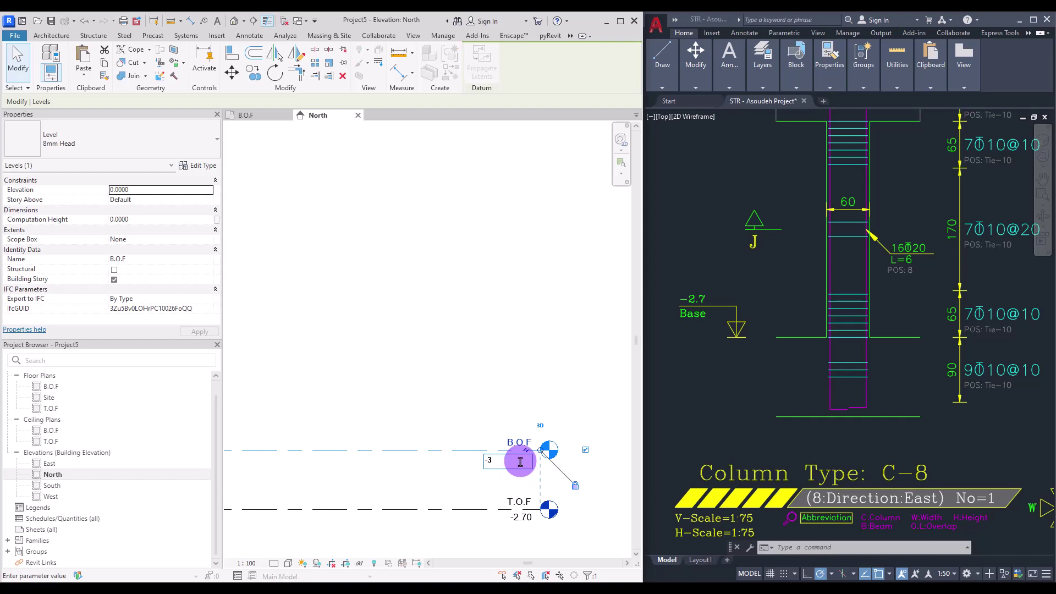
pyautogui.press('Return')
pyautogui.click(432, 387)
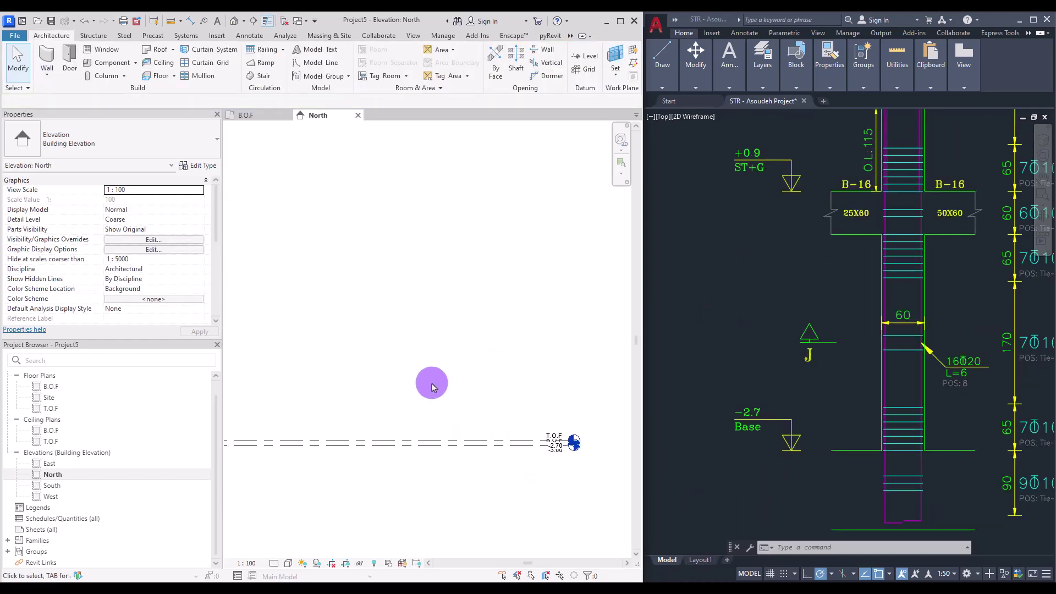
# Draw two new levels above T.O.F at elevations of about 1.20 and 6.00, aligned with the ends of the existing levels
pyautogui.scroll(-3, 432, 387)
pyautogui.moveTo(372, 391); pyautogui.dragTo(405, 436, button='middle')
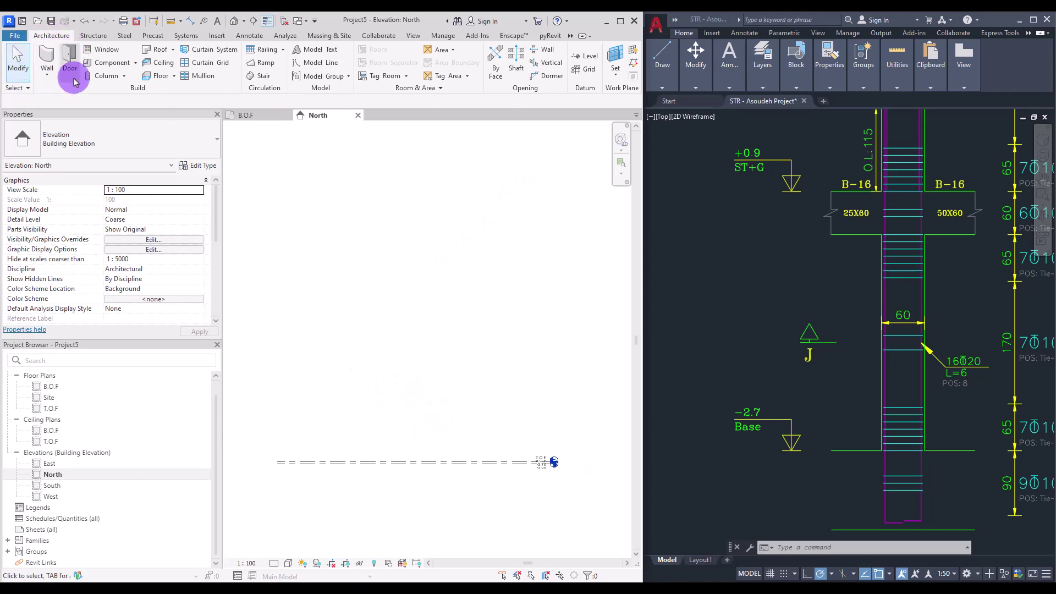
pyautogui.click(585, 55)
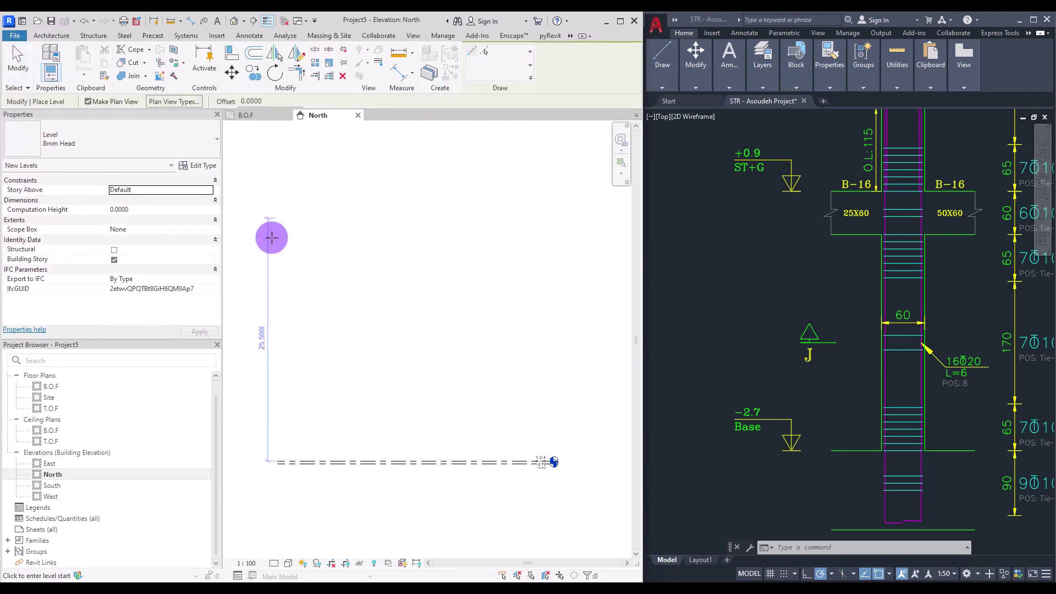
pyautogui.click(278, 412)
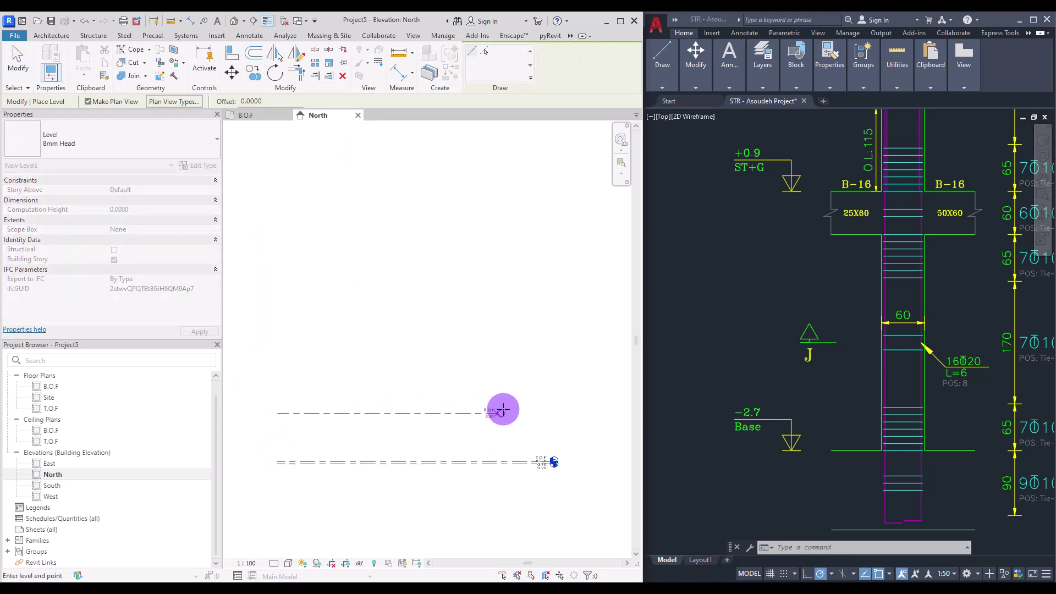
pyautogui.click(547, 410)
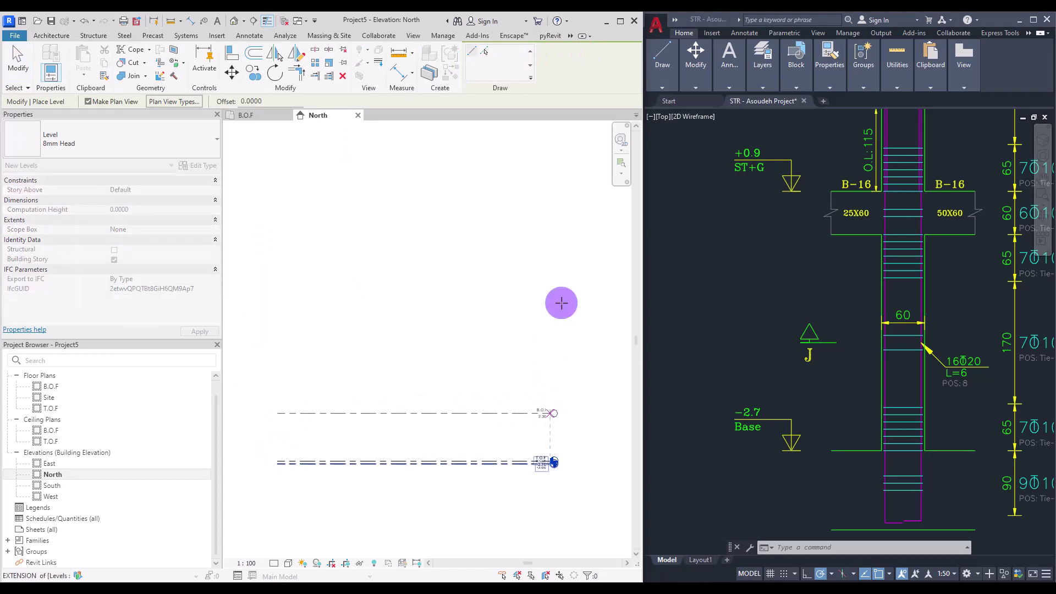
pyautogui.click(282, 378)
pyautogui.click(551, 376)
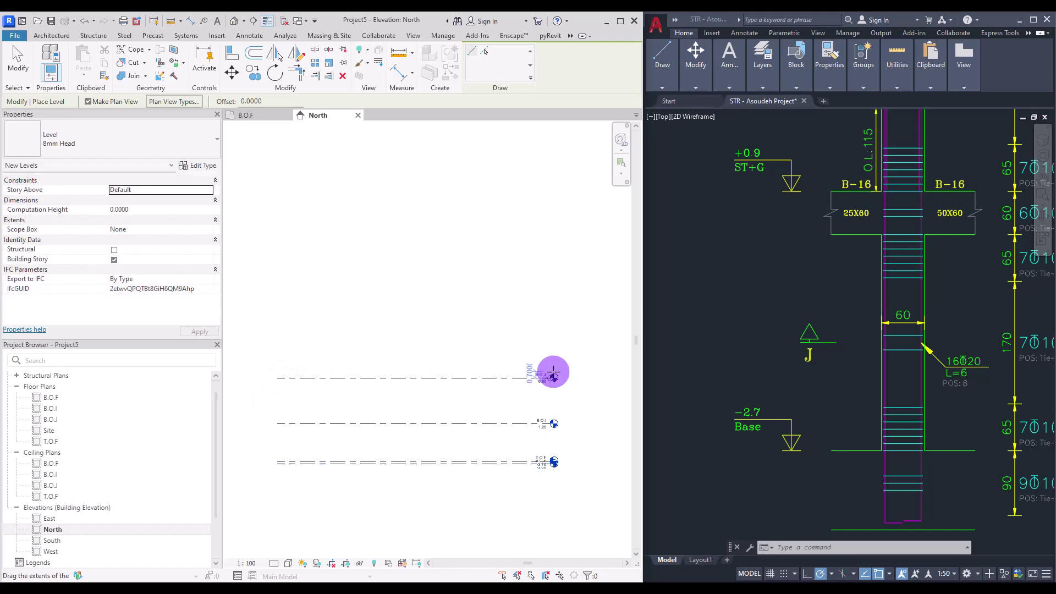
pyautogui.press('Escape')
pyautogui.press('Escape')
# Set the B.O.I level's elevation to 0.9 and rename it to St G together with its corresponding views
pyautogui.scroll(4, 580, 419)
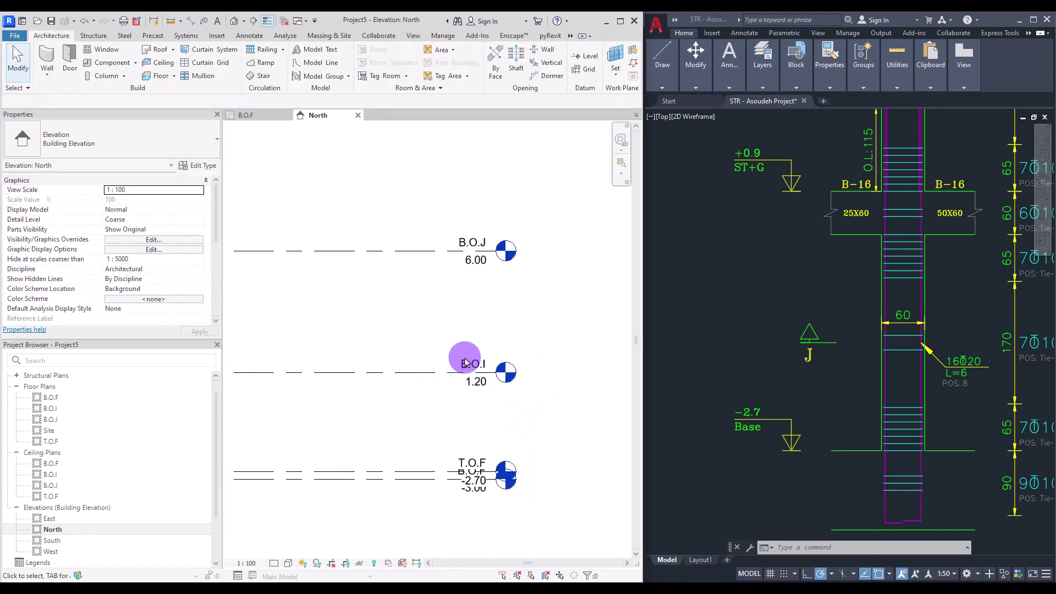
pyautogui.click(478, 381)
pyautogui.click(474, 384)
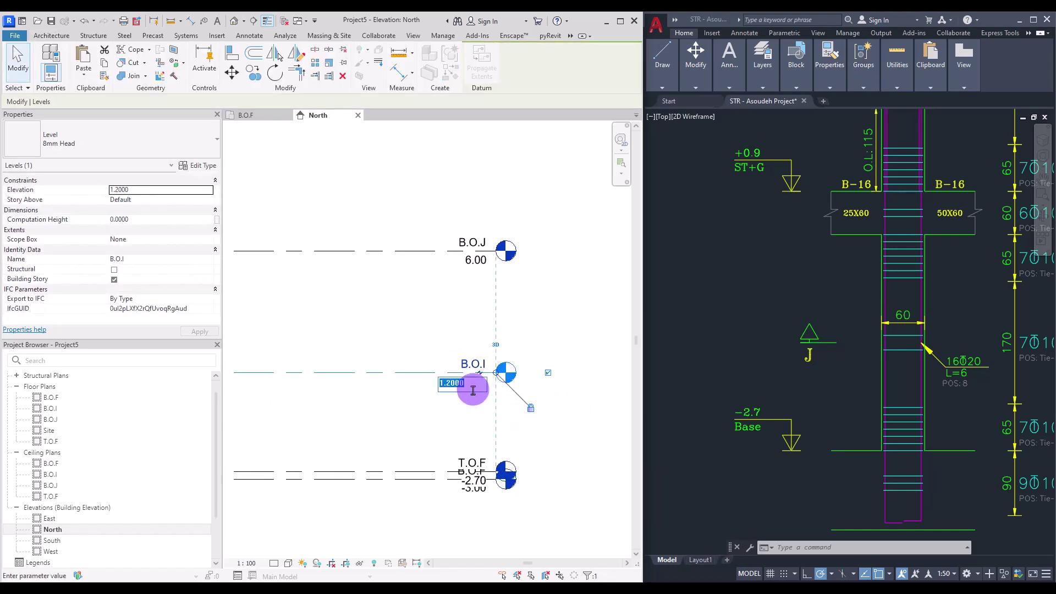
pyautogui.write('0.9')
pyautogui.press('Return')
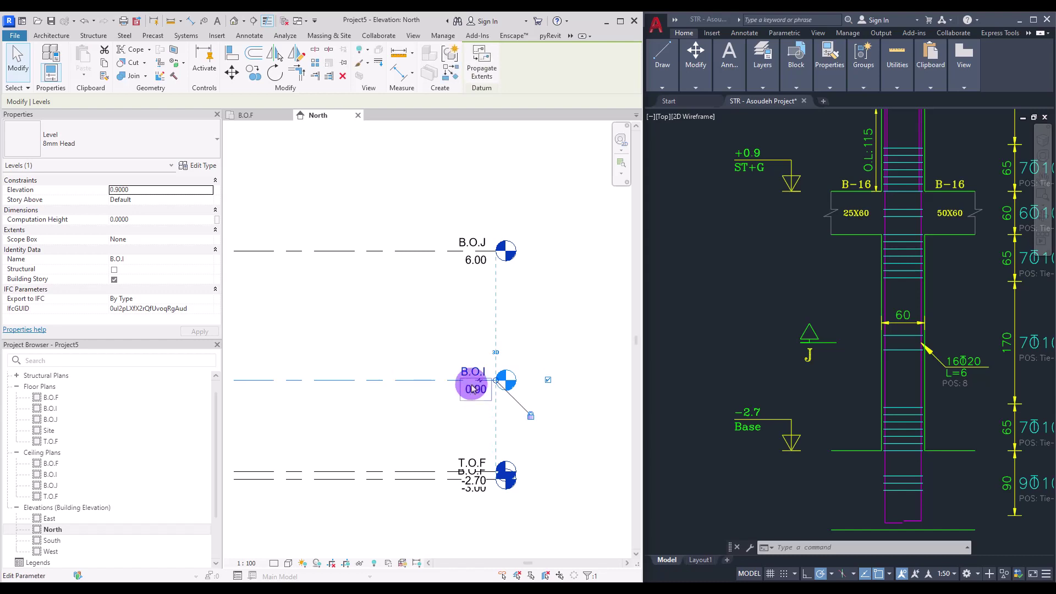
pyautogui.click(471, 367)
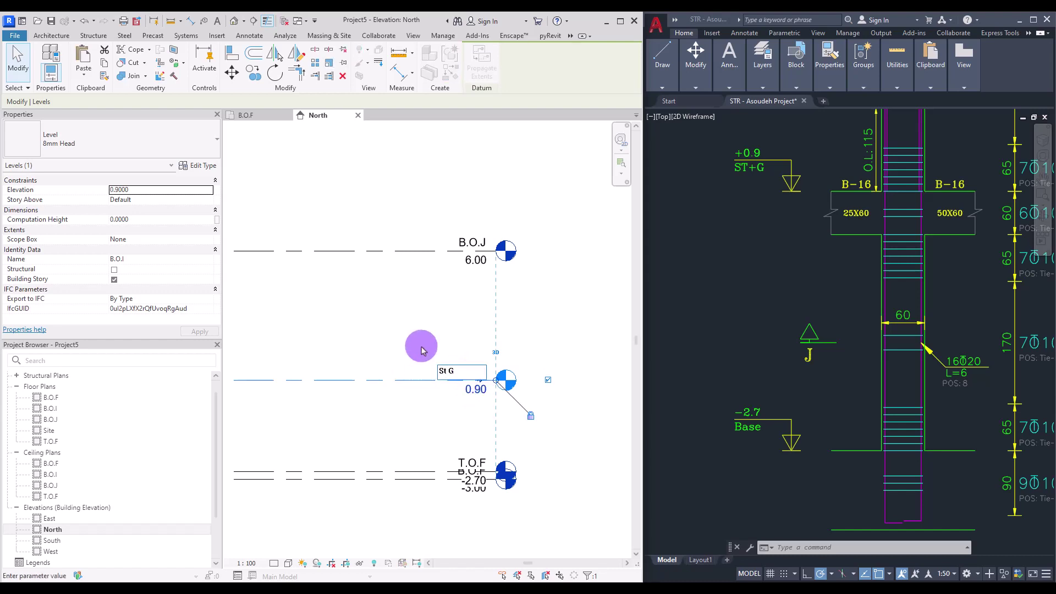
pyautogui.press('Return')
pyautogui.click(575, 302)
# Set the B.O.J level's elevation to 5 and rename it to St +1 together with its corresponding views
pyautogui.click(471, 263)
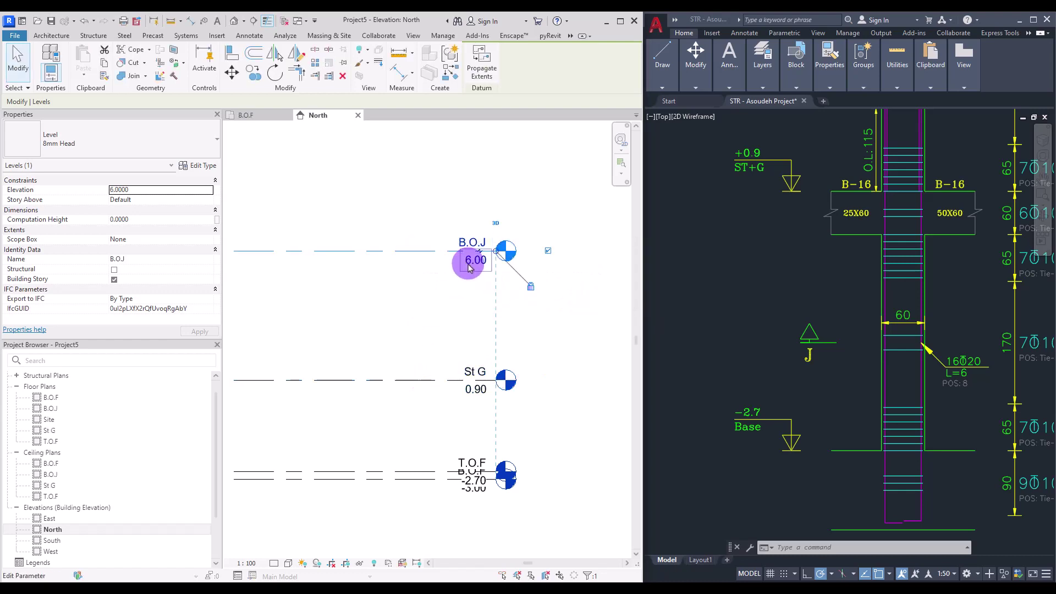
pyautogui.click(759, 347)
pyautogui.moveTo(753, 202); pyautogui.dragTo(756, 394, button='middle')
pyautogui.scroll(2, 759, 263)
pyautogui.moveTo(782, 209); pyautogui.dragTo(783, 449, button='middle')
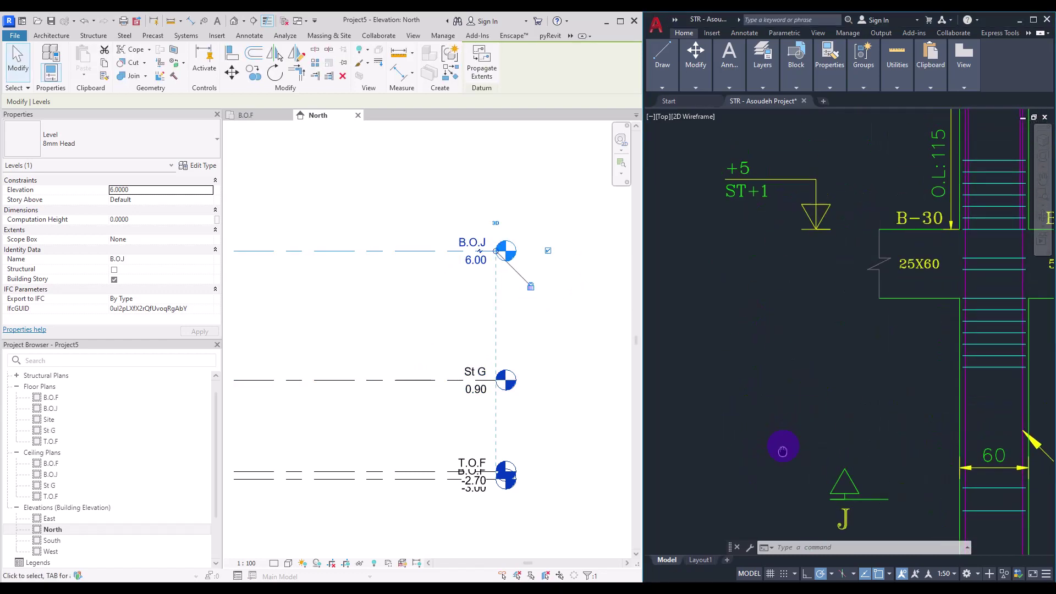
pyautogui.scroll(-2, 766, 299)
pyautogui.moveTo(766, 299); pyautogui.dragTo(767, 277, button='middle')
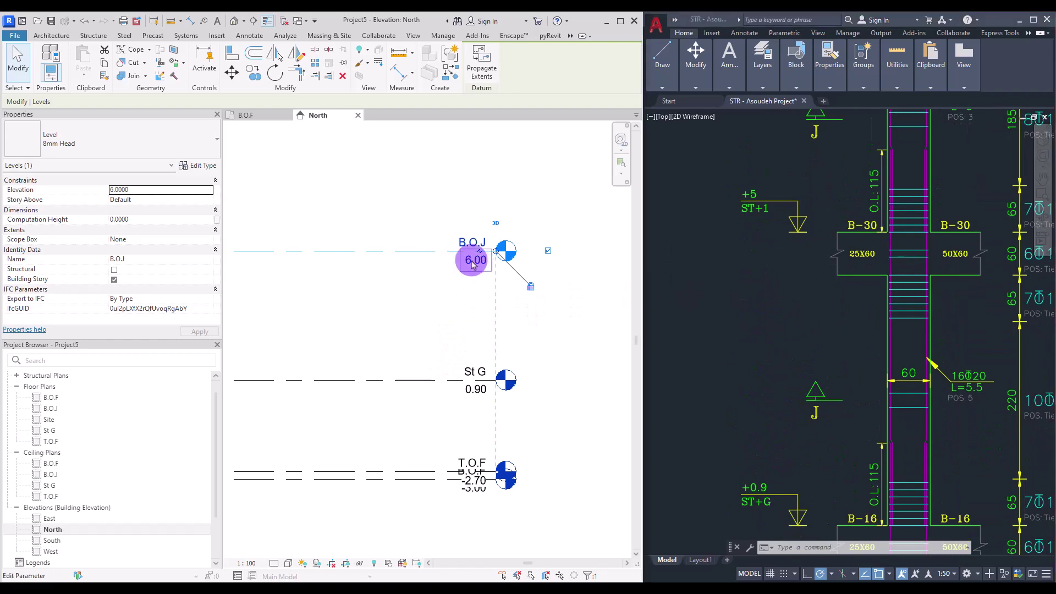
pyautogui.click(472, 261)
pyautogui.press('Return')
pyautogui.click(472, 266)
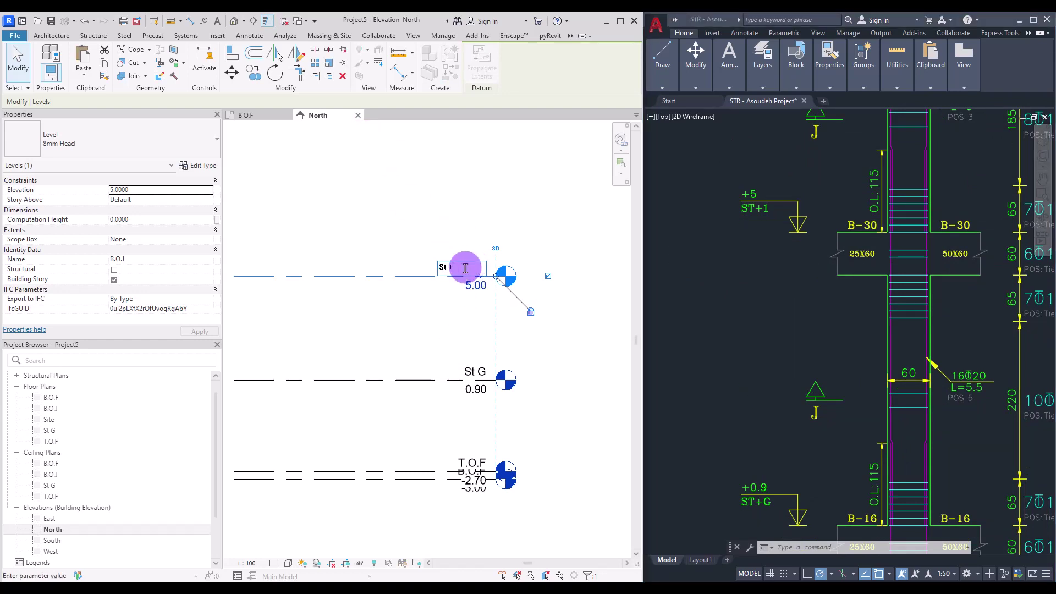
pyautogui.click(327, 207)
pyautogui.click(579, 304)
# Create seven levels stacked above St +1 by picking each preceding level line with a 4 m offset
pyautogui.scroll(-3, 535, 407)
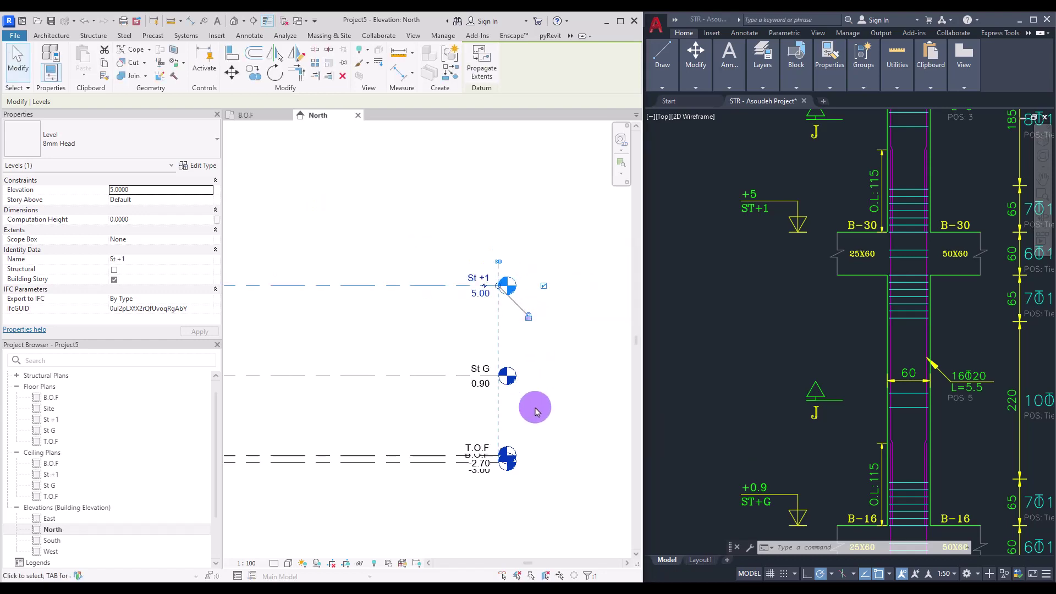
pyautogui.click(535, 410)
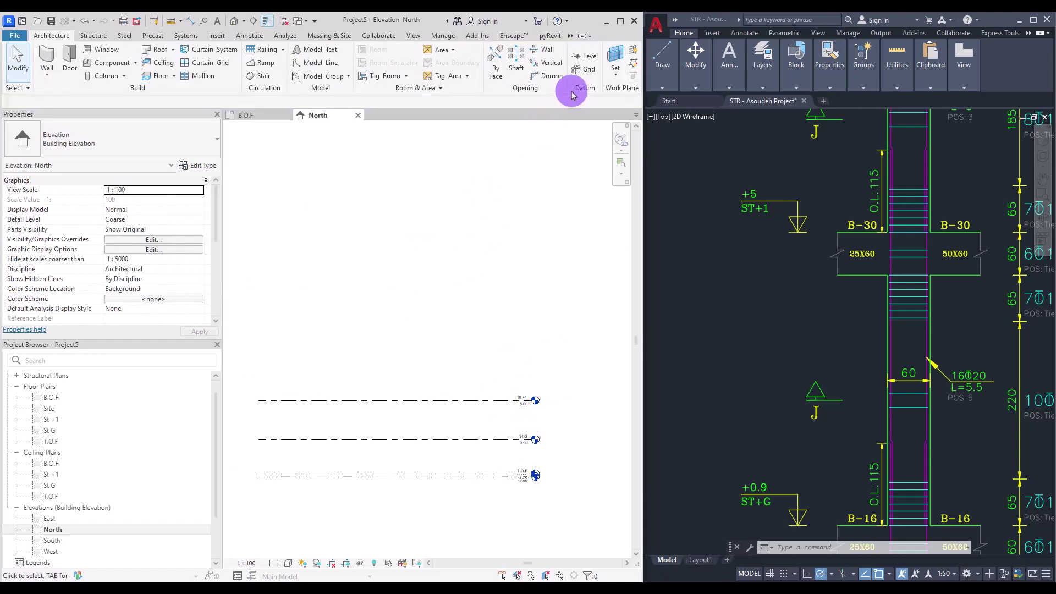
pyautogui.click(585, 55)
pyautogui.click(256, 101)
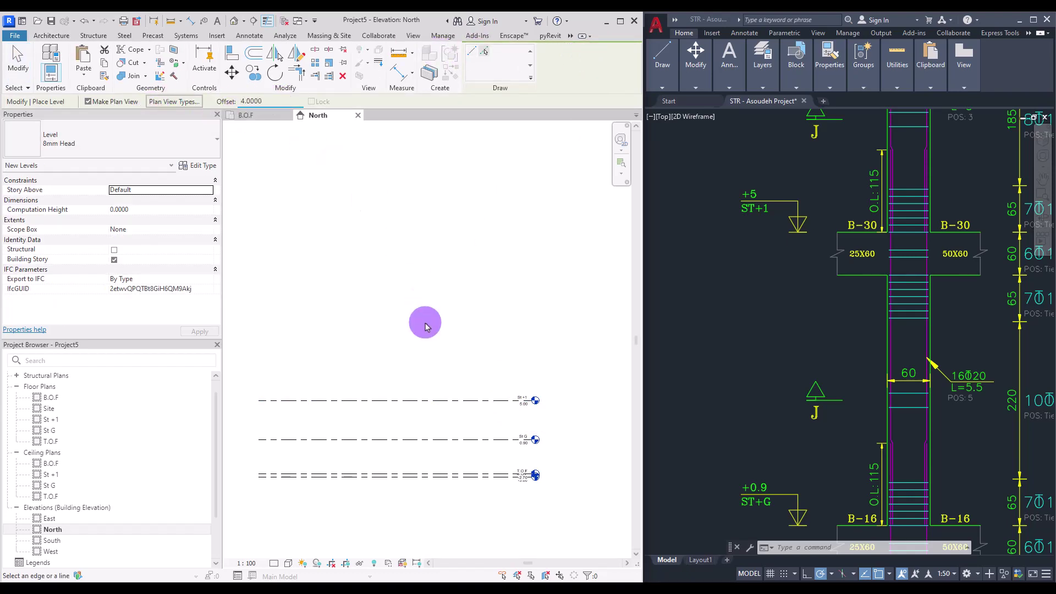
pyautogui.click(424, 398)
pyautogui.click(426, 362)
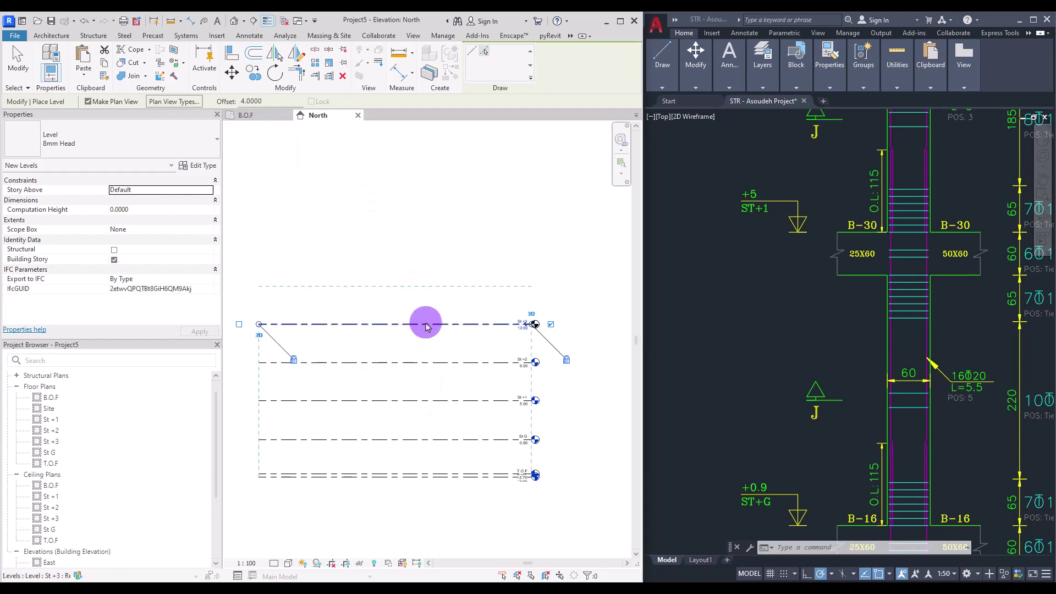
pyautogui.click(427, 324)
pyautogui.click(435, 286)
pyautogui.click(443, 248)
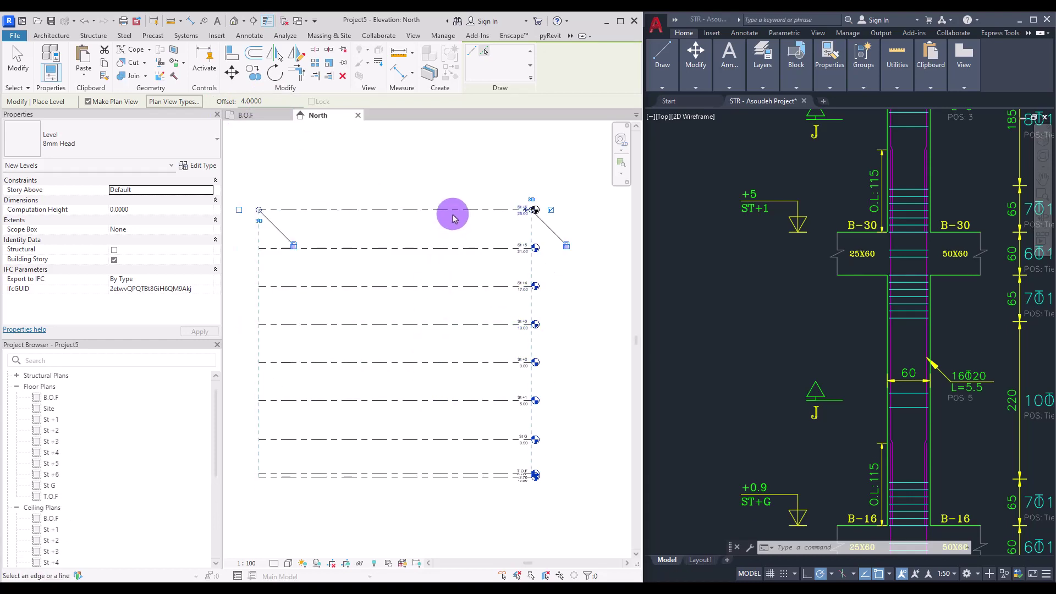
pyautogui.click(451, 209)
pyautogui.click(454, 173)
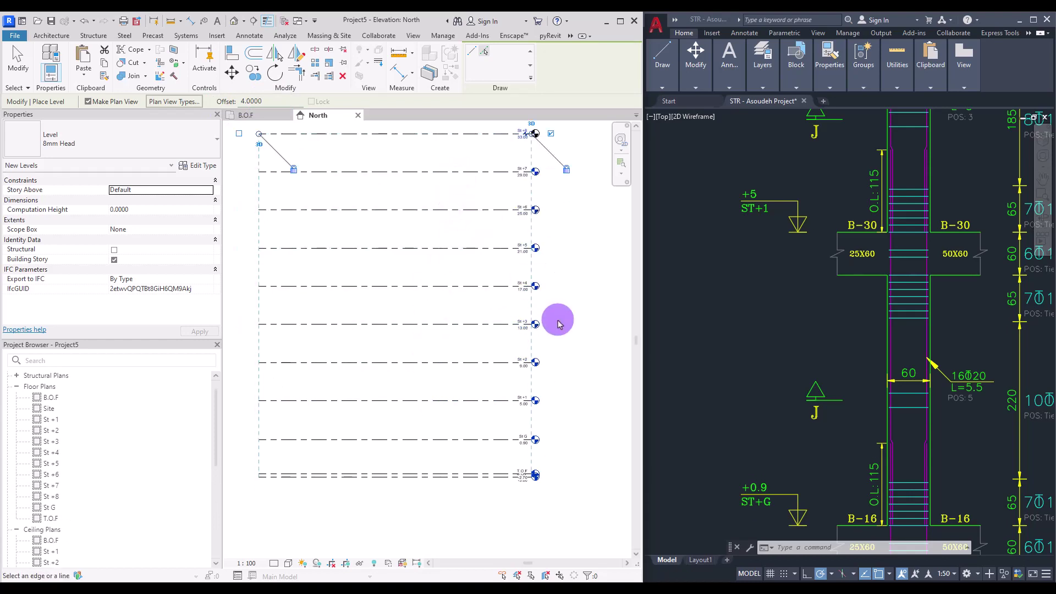
pyautogui.press('Escape')
pyautogui.press('Escape')
# Set the St +2 level's elevation to 8.75, as given in the AutoCAD column elevation
pyautogui.moveTo(537, 386); pyautogui.dragTo(502, 373, button='middle')
pyautogui.scroll(5, 502, 376)
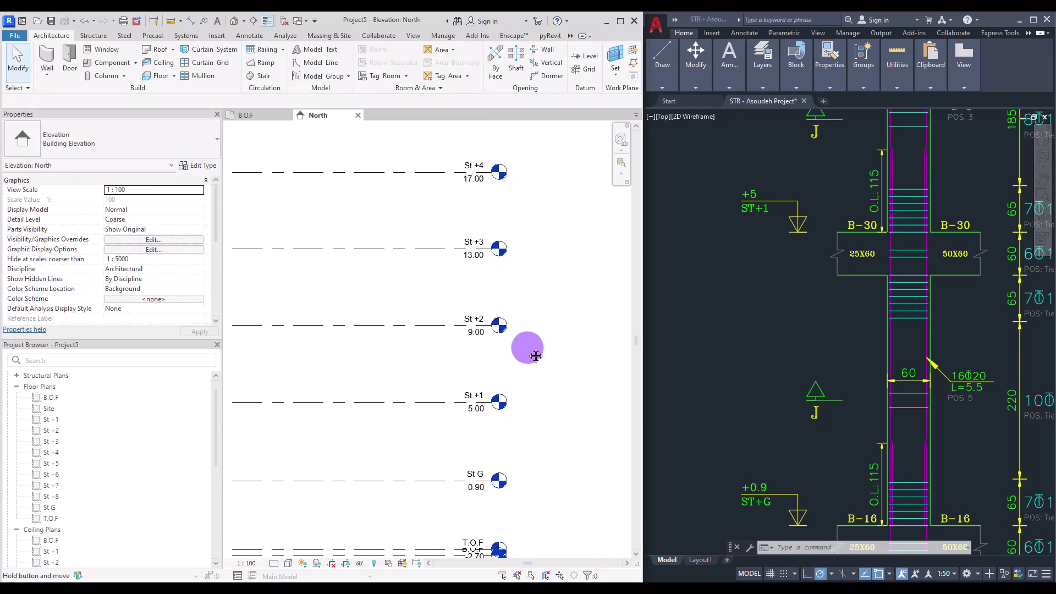
pyautogui.click(745, 292)
pyautogui.moveTo(745, 291)
pyautogui.mouseDown(button='middle')
pyautogui.moveTo(766, 523)
pyautogui.moveTo(761, 405)
pyautogui.mouseUp(button='middle')
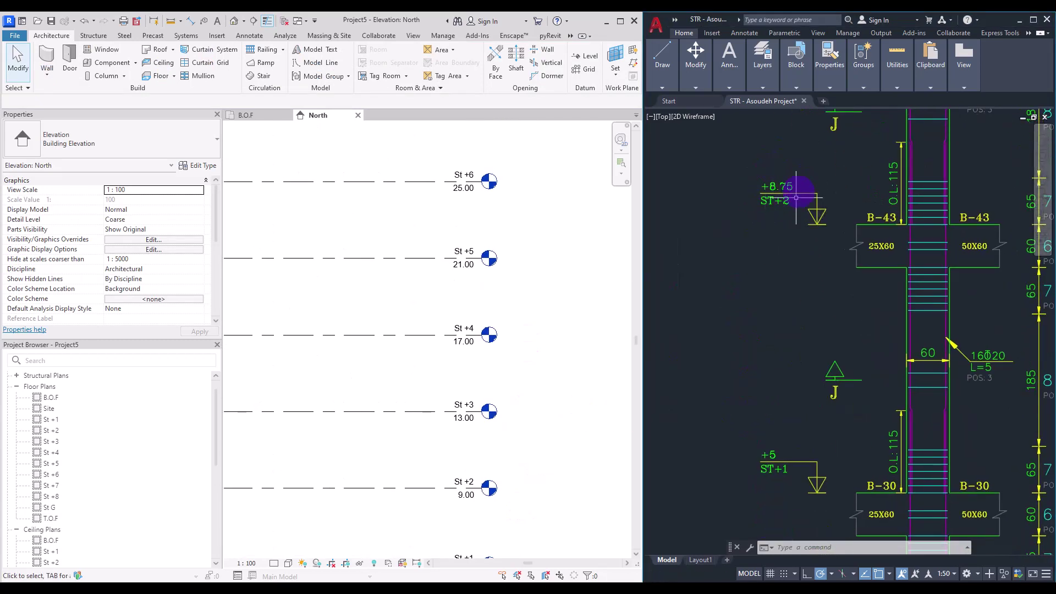
pyautogui.doubleClick(465, 496)
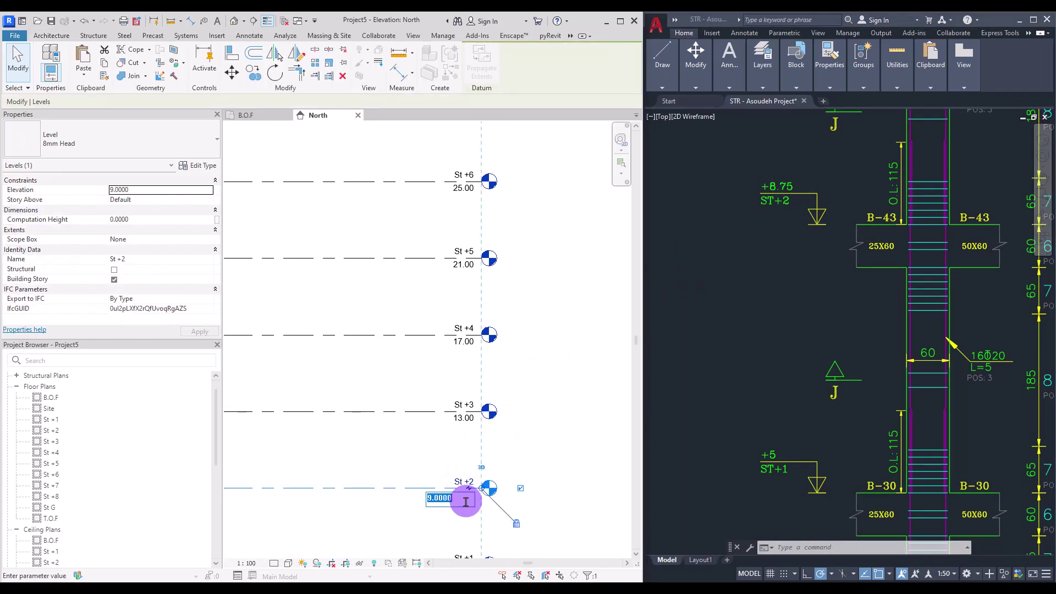
pyautogui.press('Return')
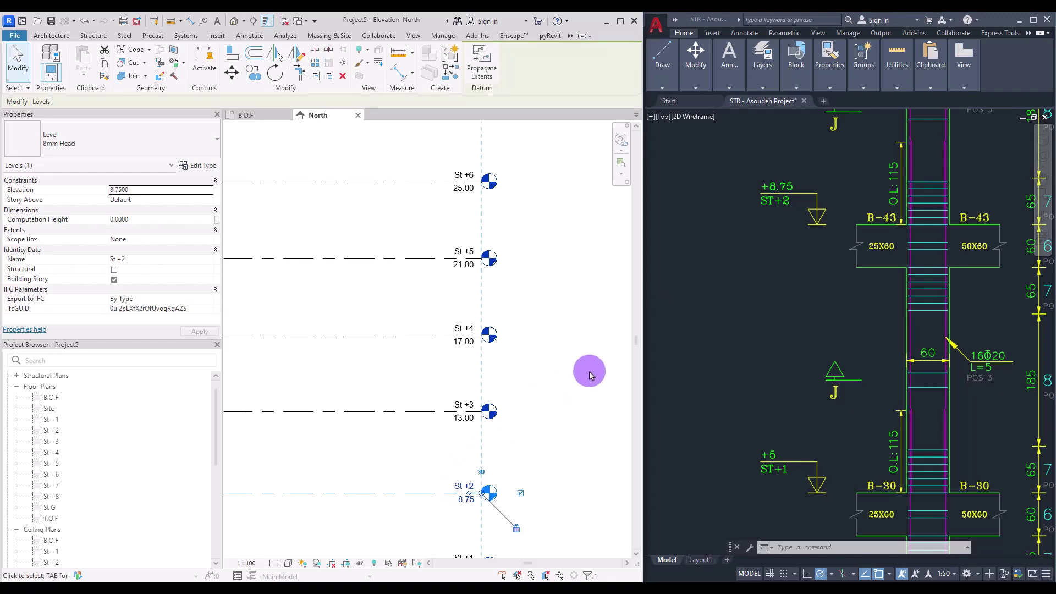
# Set the St +3 level's elevation to 12.5 from the column drawing
pyautogui.moveTo(774, 264); pyautogui.dragTo(777, 495, button='middle')
pyautogui.moveTo(763, 287); pyautogui.dragTo(768, 376, button='middle')
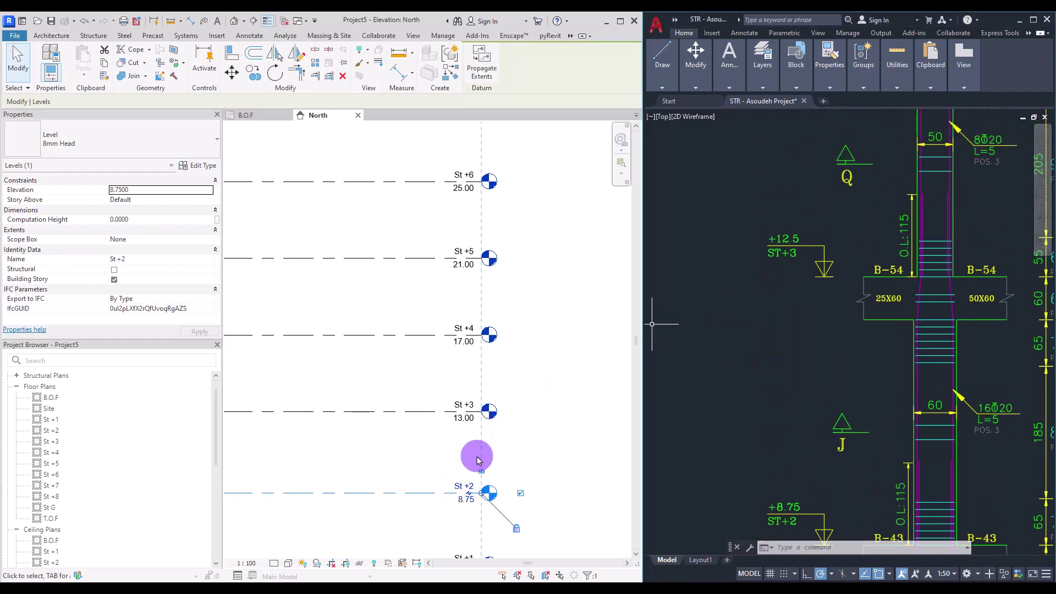
pyautogui.doubleClick(463, 418)
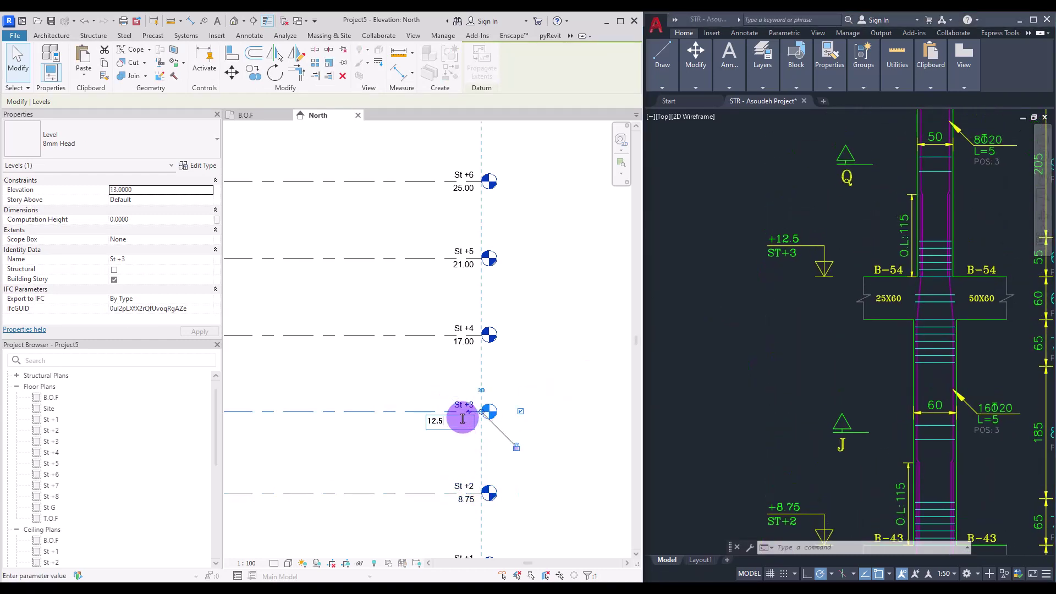
pyautogui.write('12.5')
pyautogui.press('Return')
# Set the St +4 level's elevation to 16.25 from the column drawing
pyautogui.moveTo(776, 262); pyautogui.dragTo(767, 462, button='middle')
pyautogui.scroll(-3, 767, 420)
pyautogui.doubleClick(463, 341)
pyautogui.write('16')
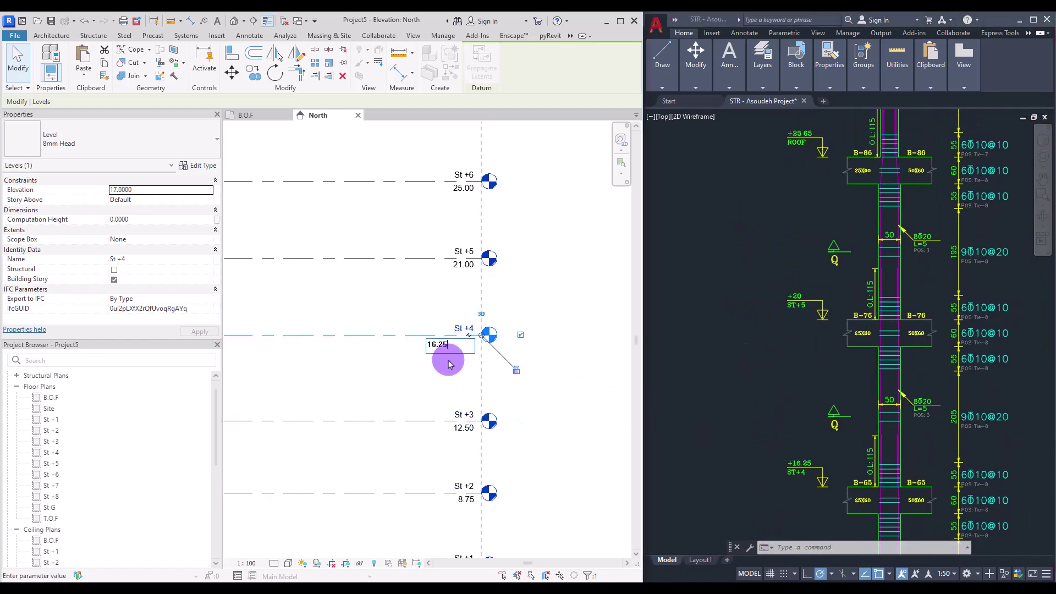
pyautogui.write('.25')
pyautogui.press('Return')
# Set the St +5 level's elevation to 20
pyautogui.doubleClick(463, 264)
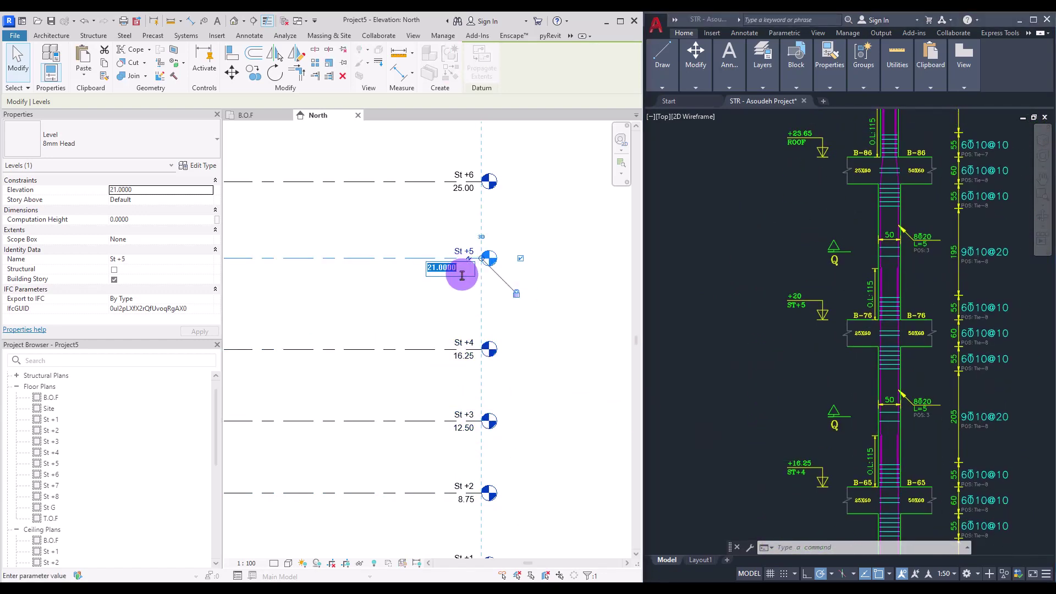
pyautogui.write('20')
pyautogui.press('Return')
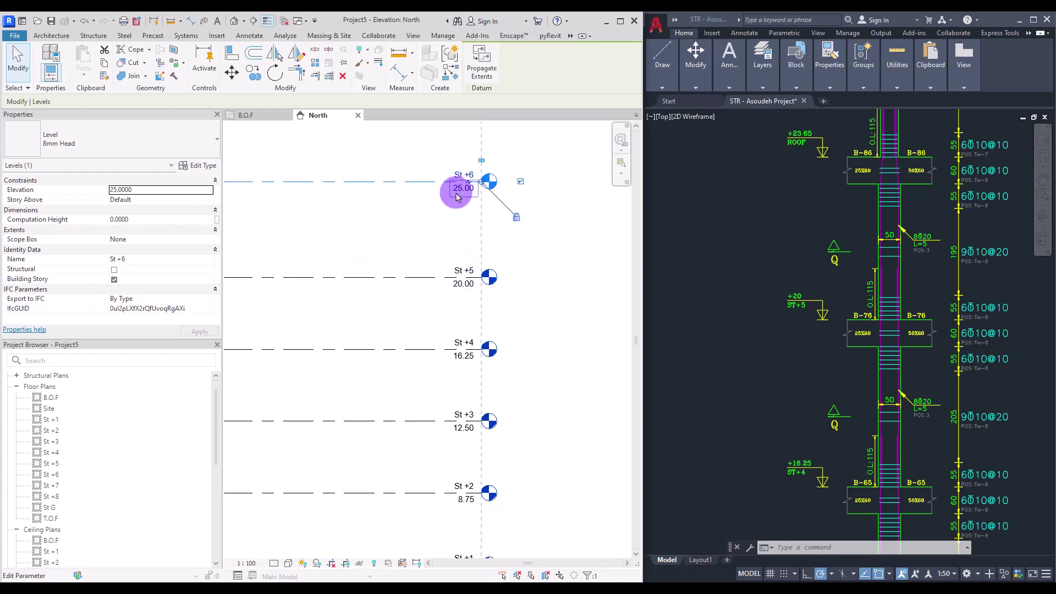
# Set the St +6 level's elevation to 23.65 and rename it to Roof together with its corresponding views
pyautogui.doubleClick(455, 190)
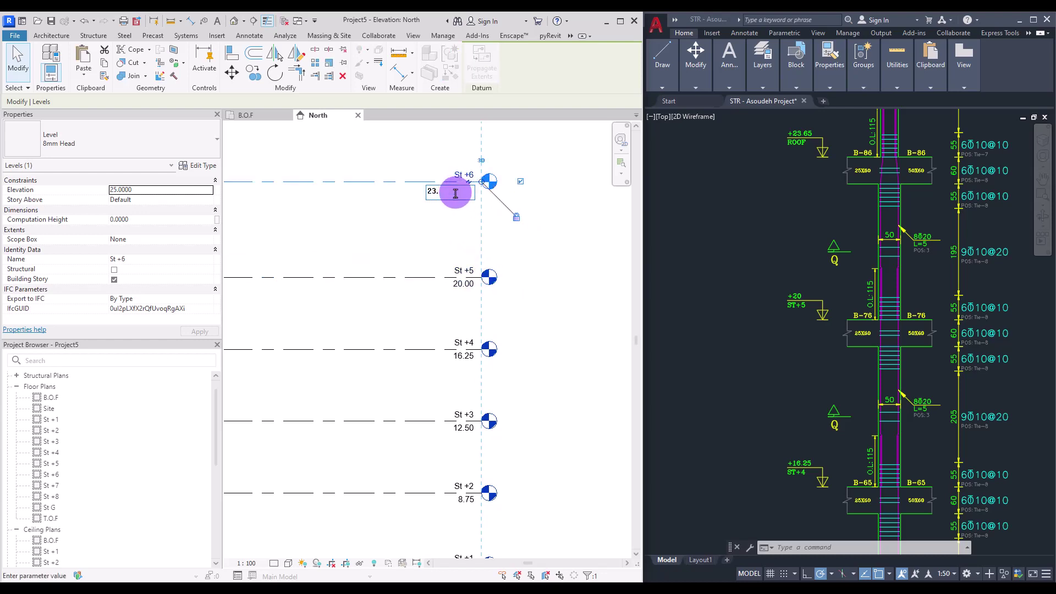
pyautogui.write('23.65')
pyautogui.press('Return')
pyautogui.doubleClick(461, 203)
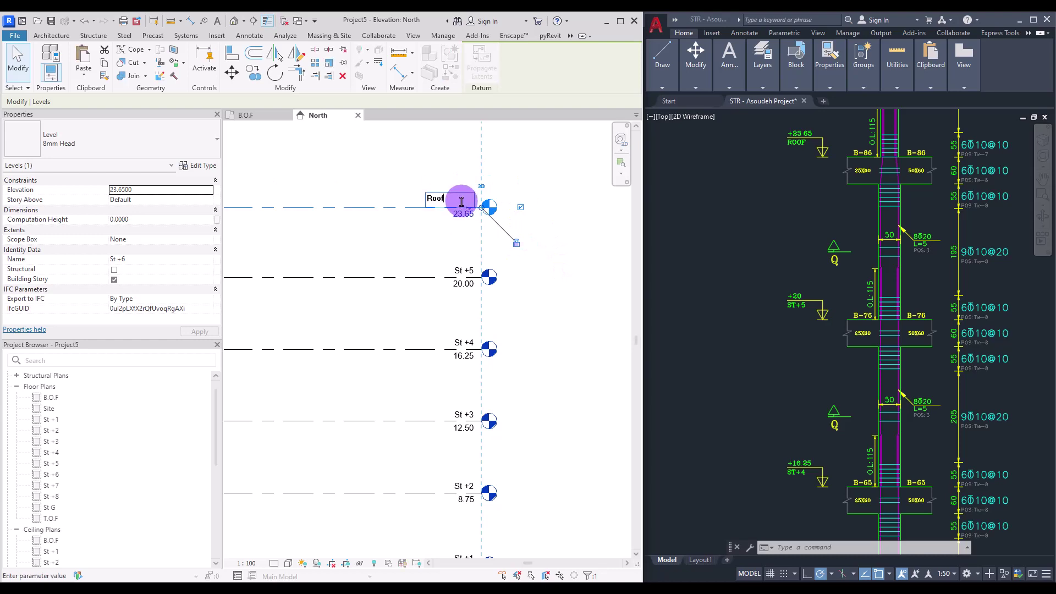
pyautogui.write('Roof')
pyautogui.click(523, 190)
pyautogui.click(563, 302)
# Delete the surplus uppermost level, St +8
pyautogui.moveTo(563, 302); pyautogui.dragTo(574, 529, button='middle')
pyautogui.click(386, 257)
pyautogui.press('Delete')
# Set the St +7 level's elevation to 27.03 and rename it to Top together with its corresponding views
pyautogui.click(361, 339)
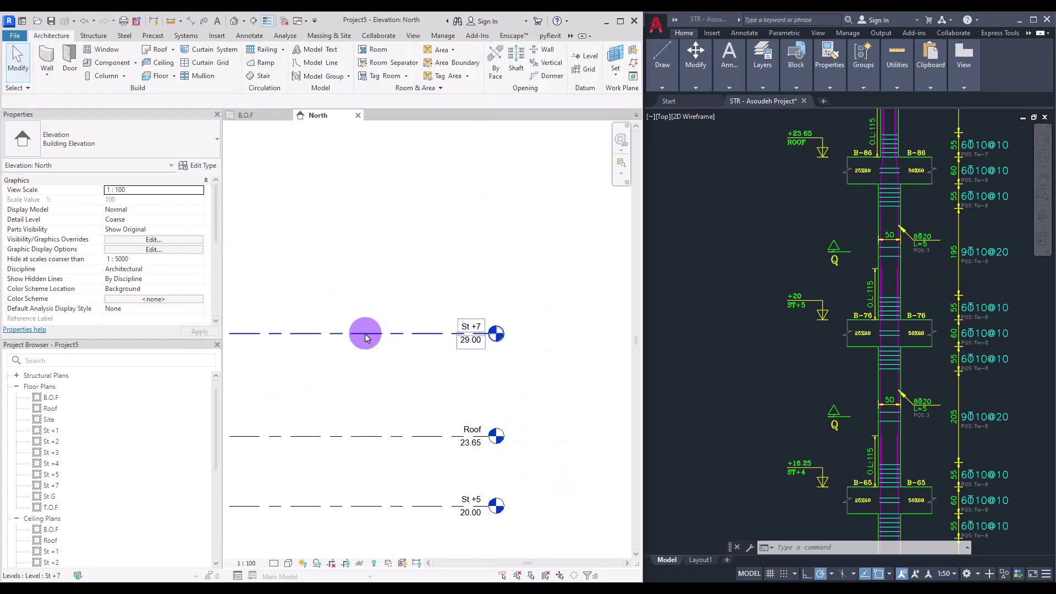
pyautogui.moveTo(690, 259)
pyautogui.mouseDown(button='middle')
pyautogui.moveTo(750, 318)
pyautogui.moveTo(719, 436)
pyautogui.mouseUp(button='middle')
pyautogui.click(384, 342)
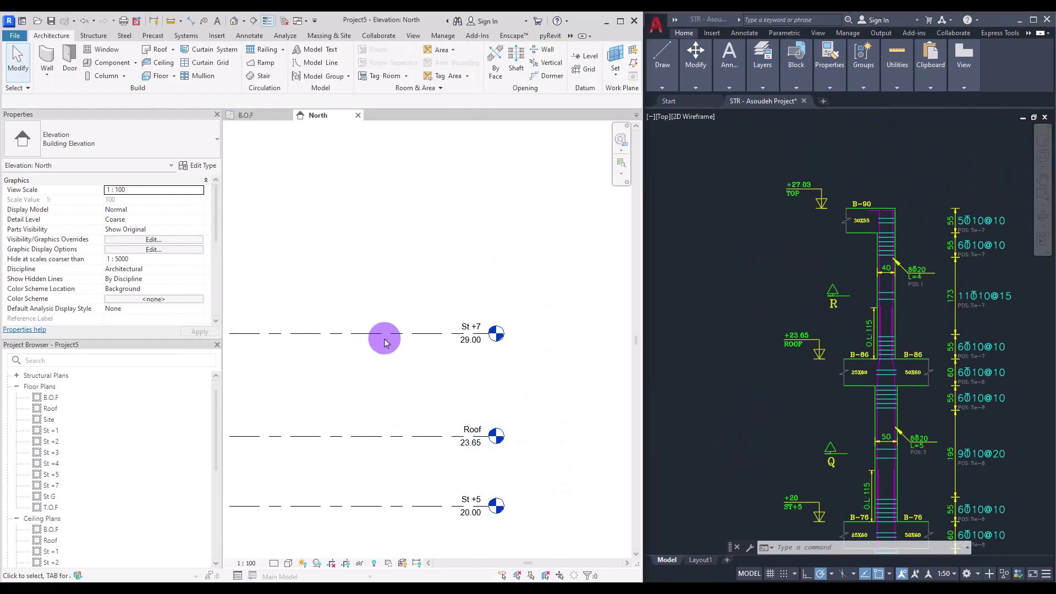
pyautogui.click(460, 342)
pyautogui.click(466, 343)
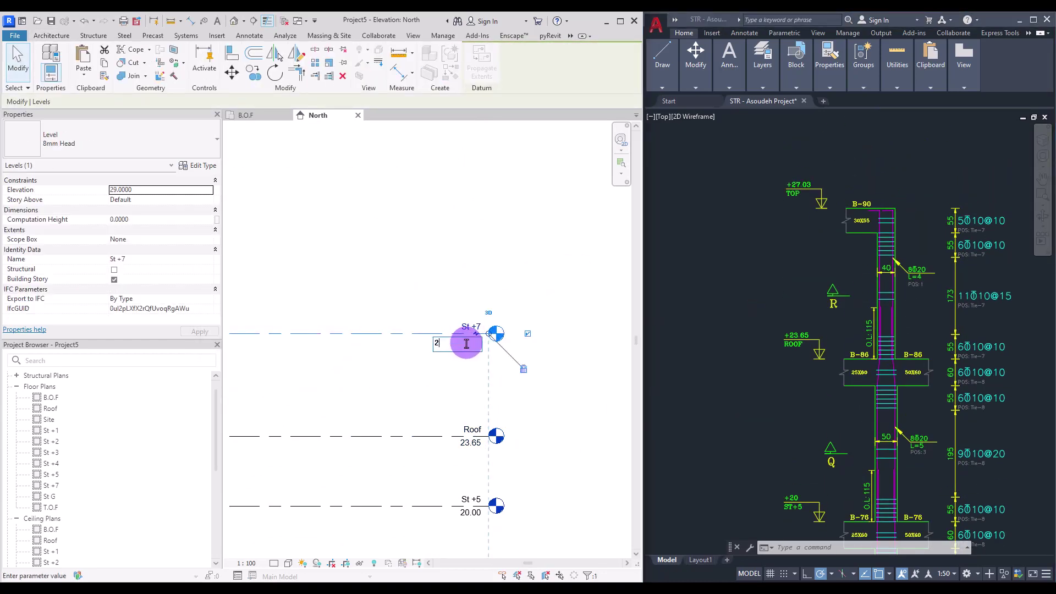
pyautogui.press('Return')
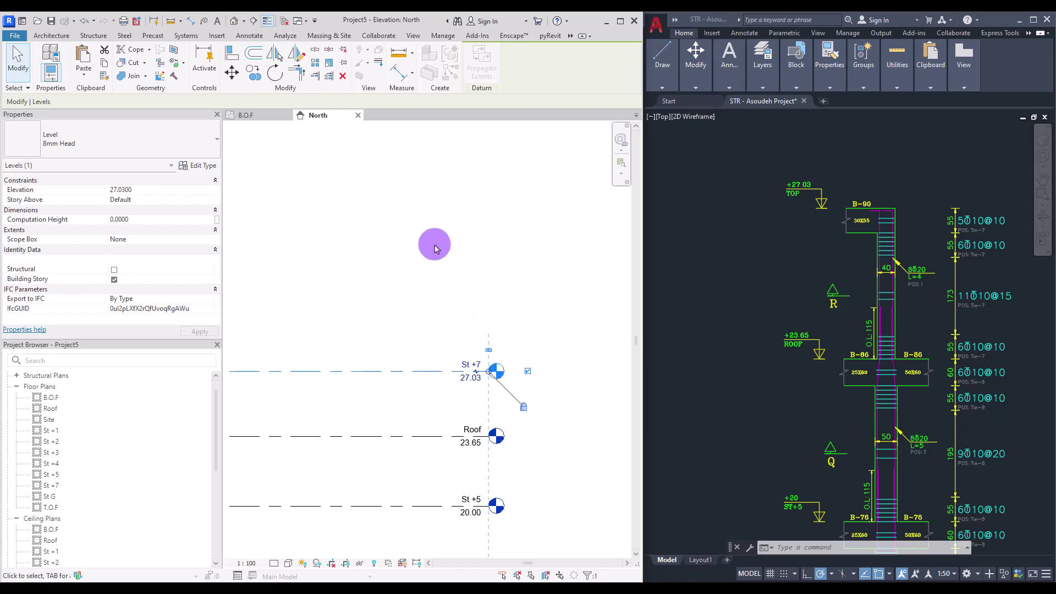
pyautogui.click(468, 364)
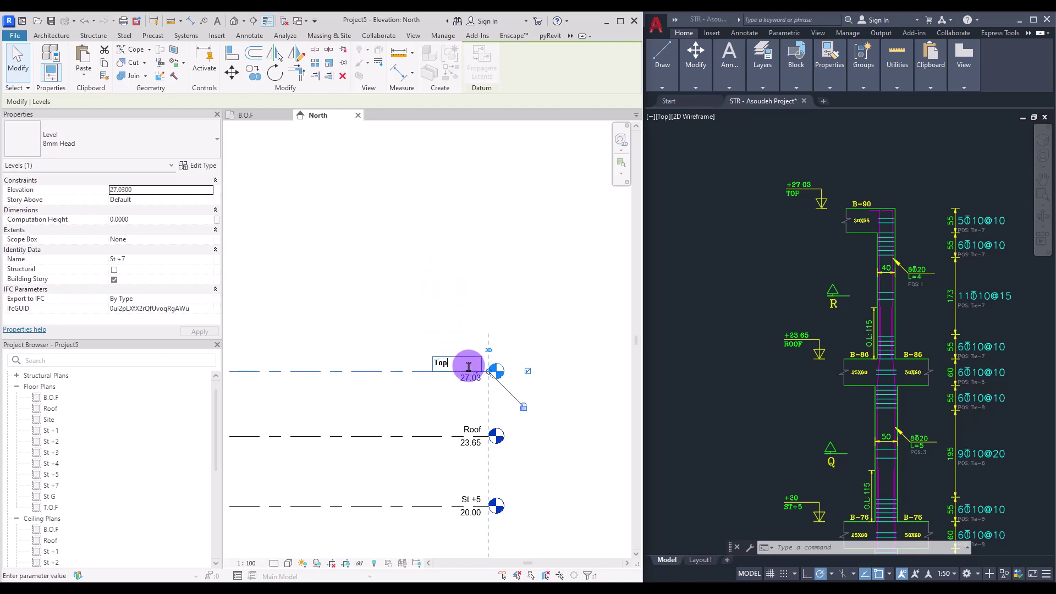
pyautogui.click(484, 290)
pyautogui.click(556, 304)
pyautogui.click(452, 308)
# Change the symbol of the 8mm Head level type to Level Head 02 in the type properties
pyautogui.scroll(-2, 437, 330)
pyautogui.moveTo(437, 330); pyautogui.dragTo(431, 182, button='middle')
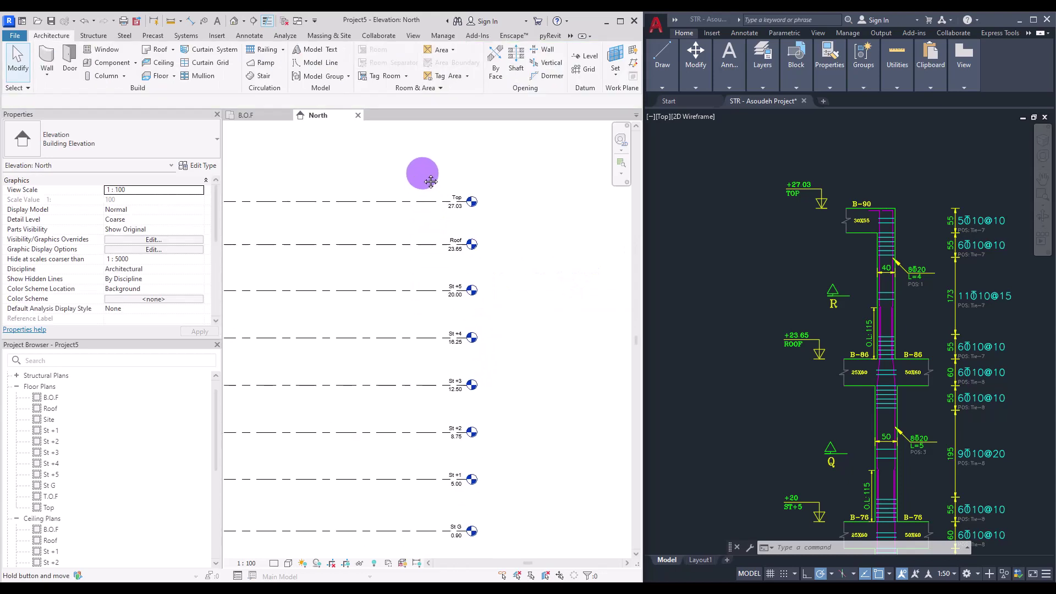
pyautogui.scroll(5, 484, 385)
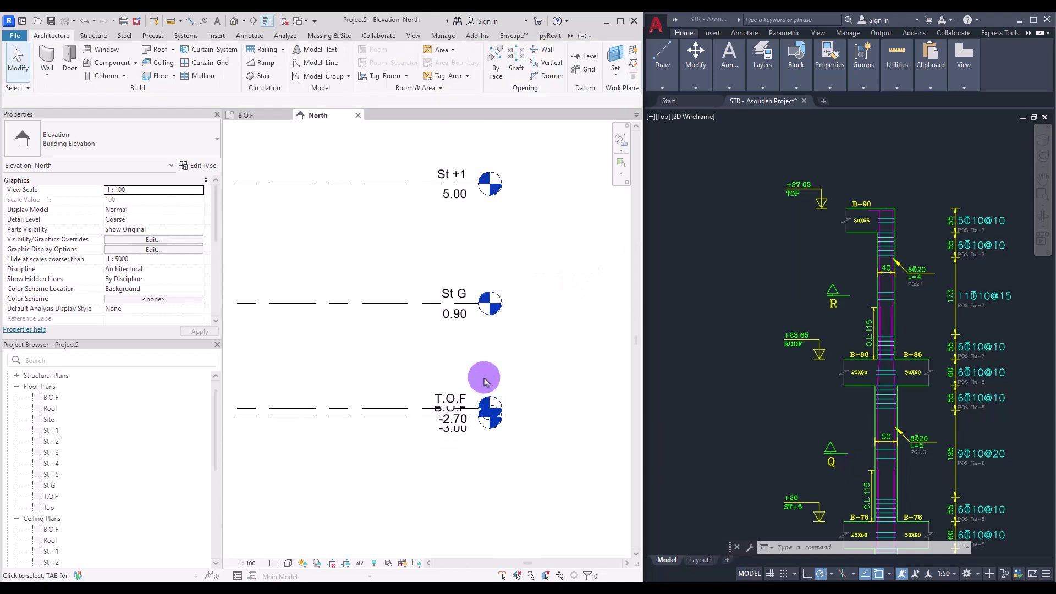
pyautogui.moveTo(448, 299); pyautogui.dragTo(465, 385, button='middle')
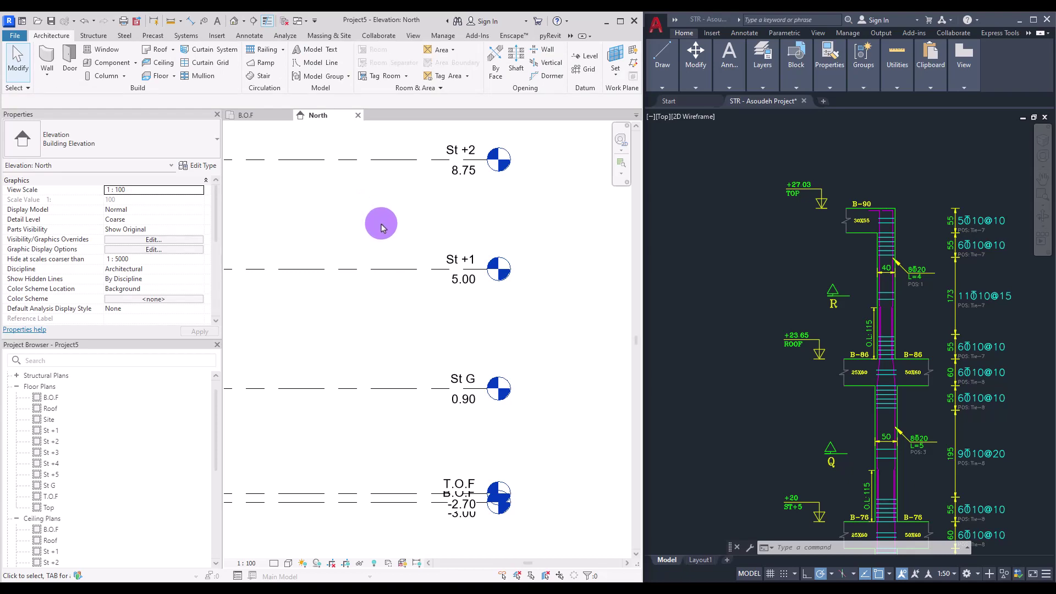
pyautogui.click(406, 271)
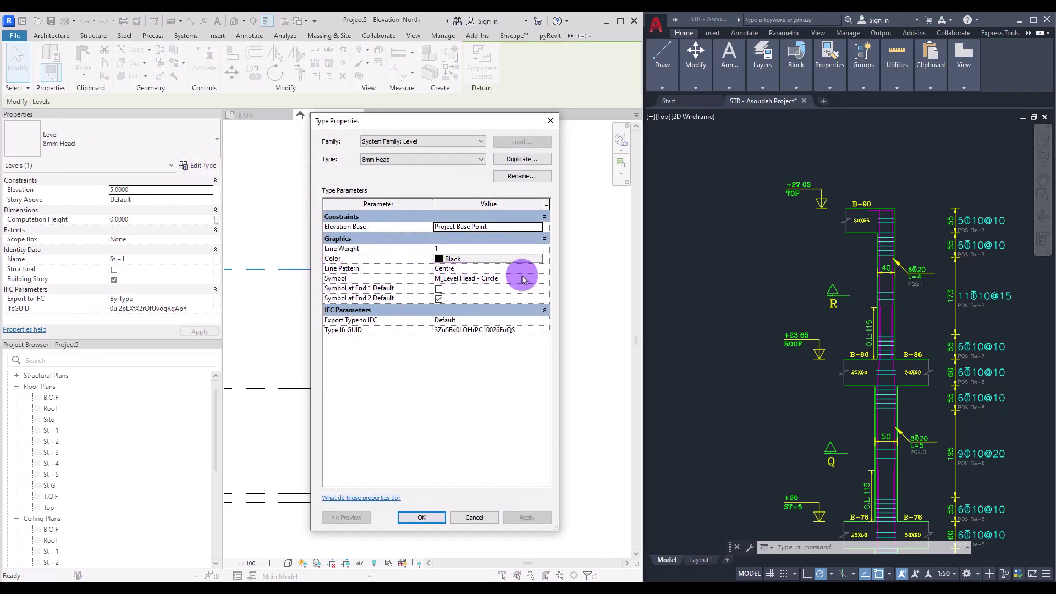
pyautogui.click(538, 280)
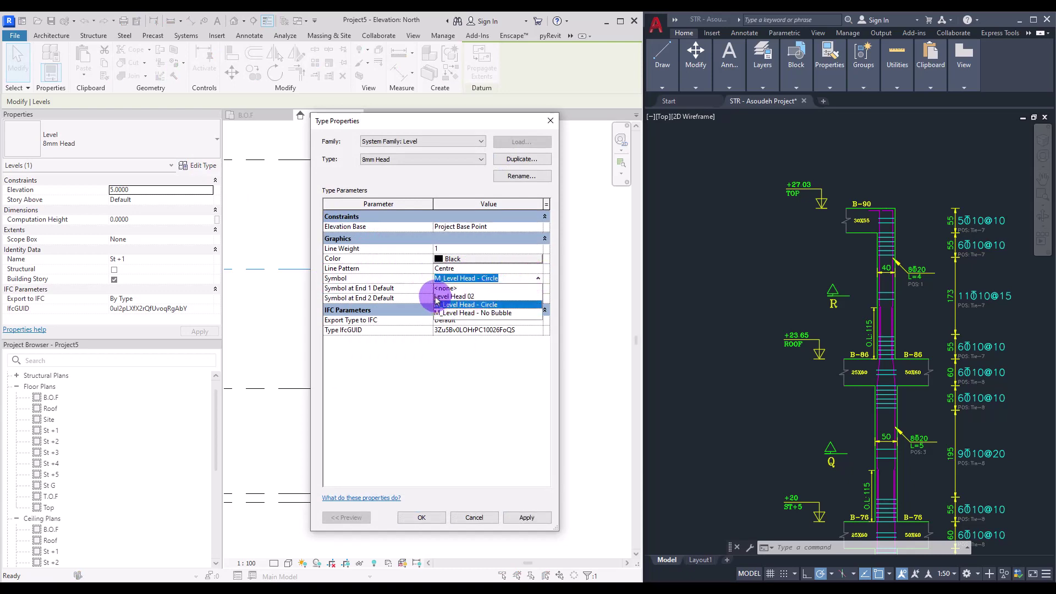
pyautogui.click(455, 296)
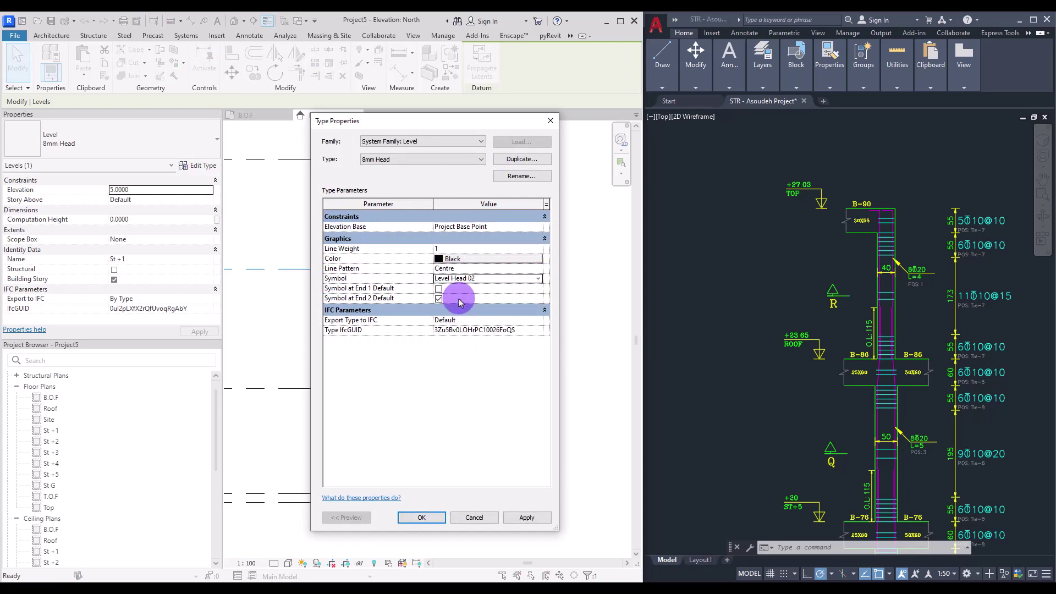
pyautogui.click(422, 517)
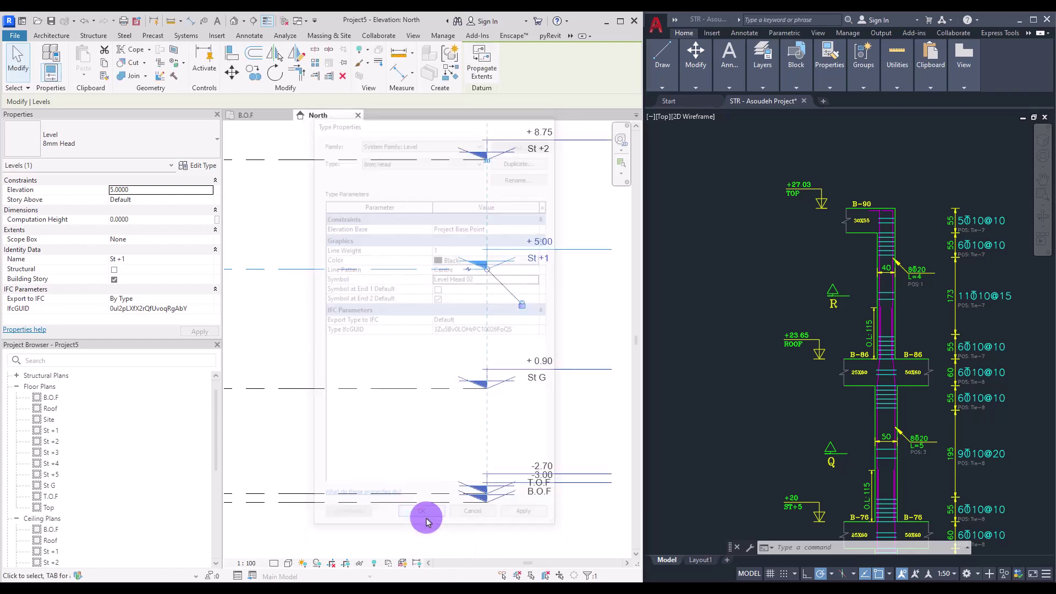
pyautogui.click(353, 318)
# Add an elbow to the B.O.F level line and pull its head down clear of the T.O.F level head
pyautogui.scroll(3, 424, 455)
pyautogui.moveTo(424, 456); pyautogui.dragTo(419, 454, button='middle')
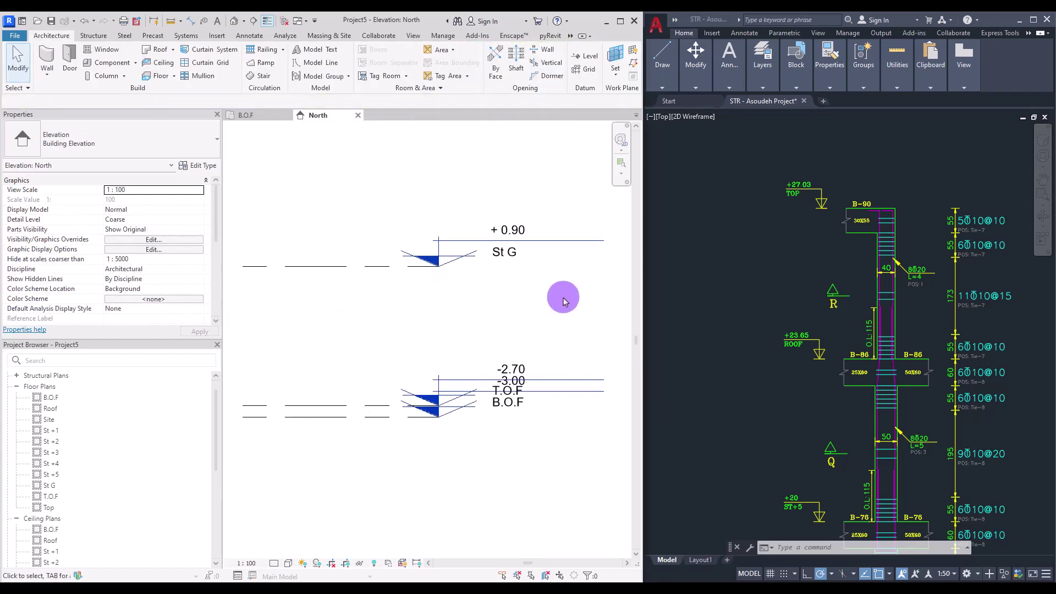
pyautogui.click(338, 418)
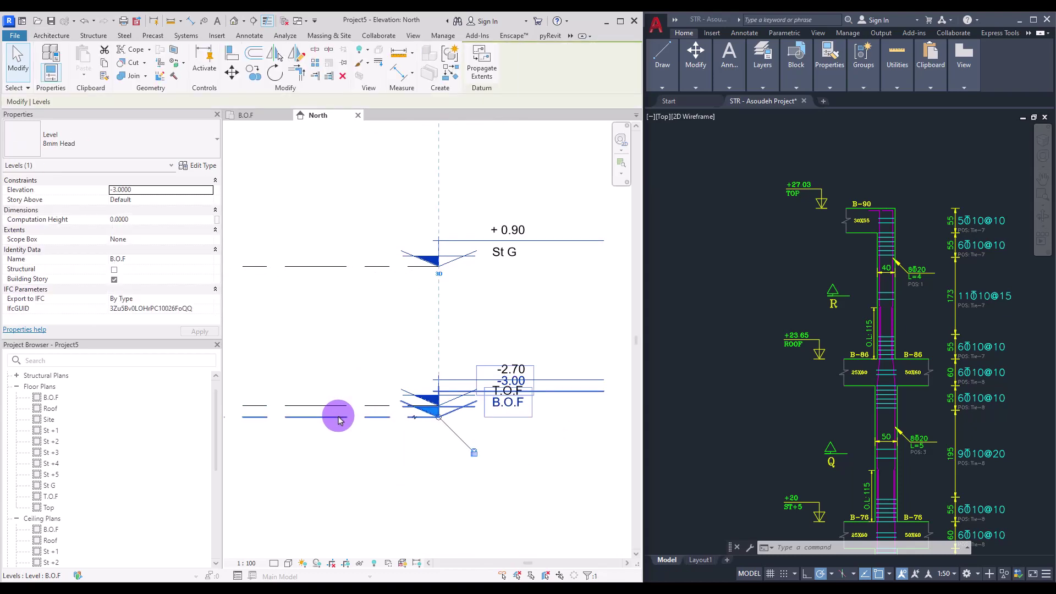
pyautogui.click(414, 421)
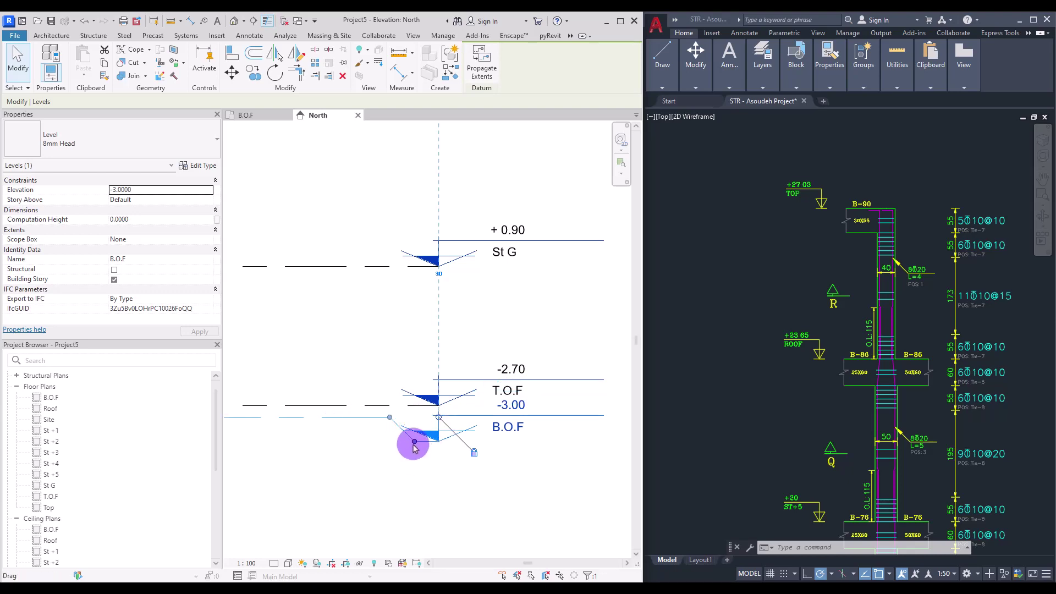
pyautogui.moveTo(414, 447); pyautogui.dragTo(413, 469)
pyautogui.click(481, 496)
pyautogui.moveTo(460, 468); pyautogui.dragTo(432, 368, button='middle')
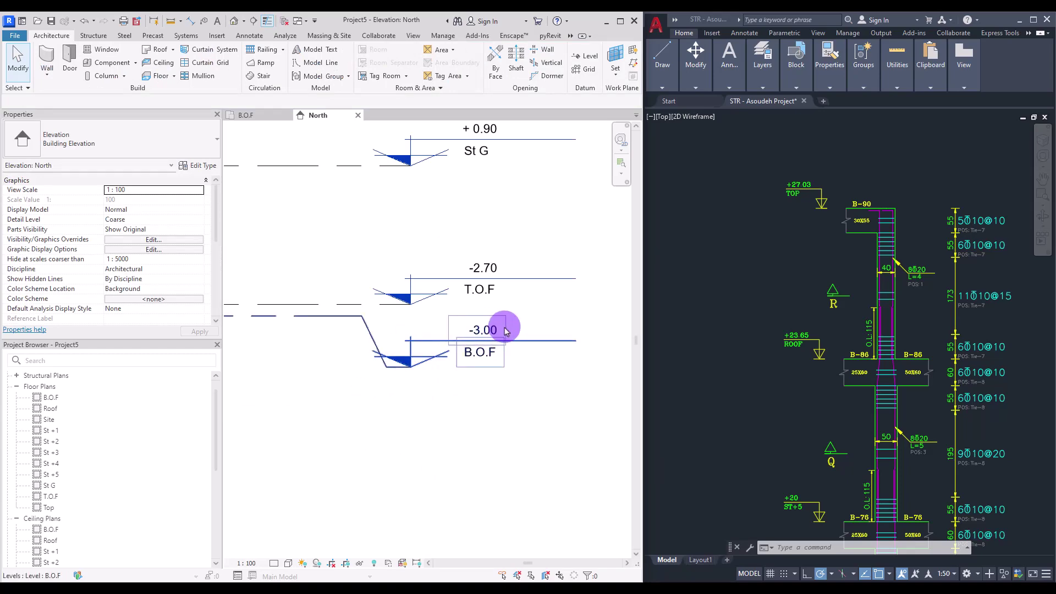
# Switch to the AutoCAD drawing and examine the foundation elevations marked beside the foundation sections
pyautogui.scroll(-6, 814, 327)
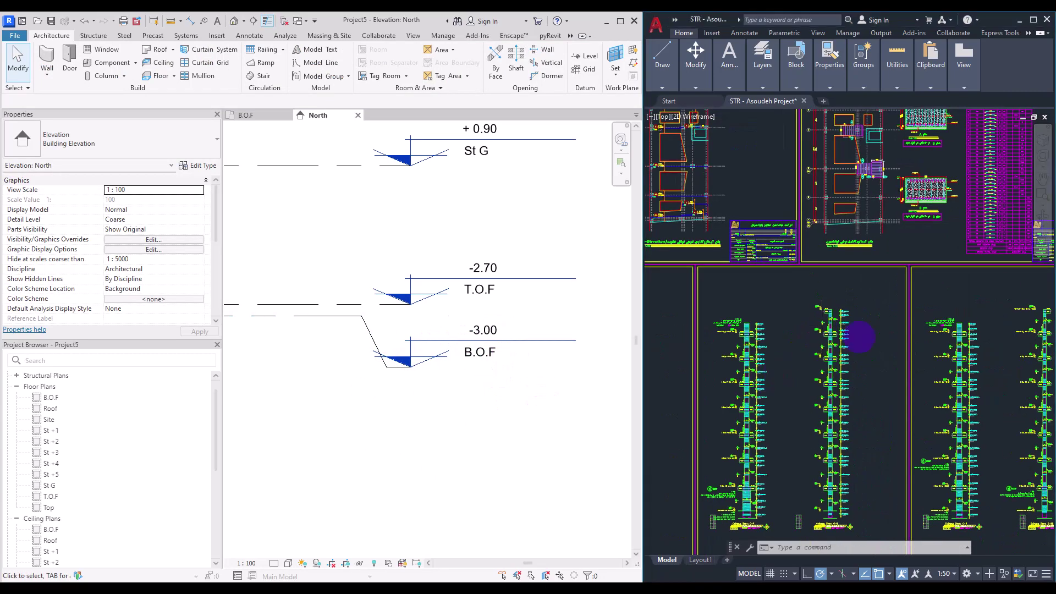
pyautogui.moveTo(865, 358); pyautogui.dragTo(955, 327, button='middle')
pyautogui.moveTo(768, 330); pyautogui.dragTo(959, 410, button='middle')
pyautogui.moveTo(721, 393); pyautogui.dragTo(937, 391, button='middle')
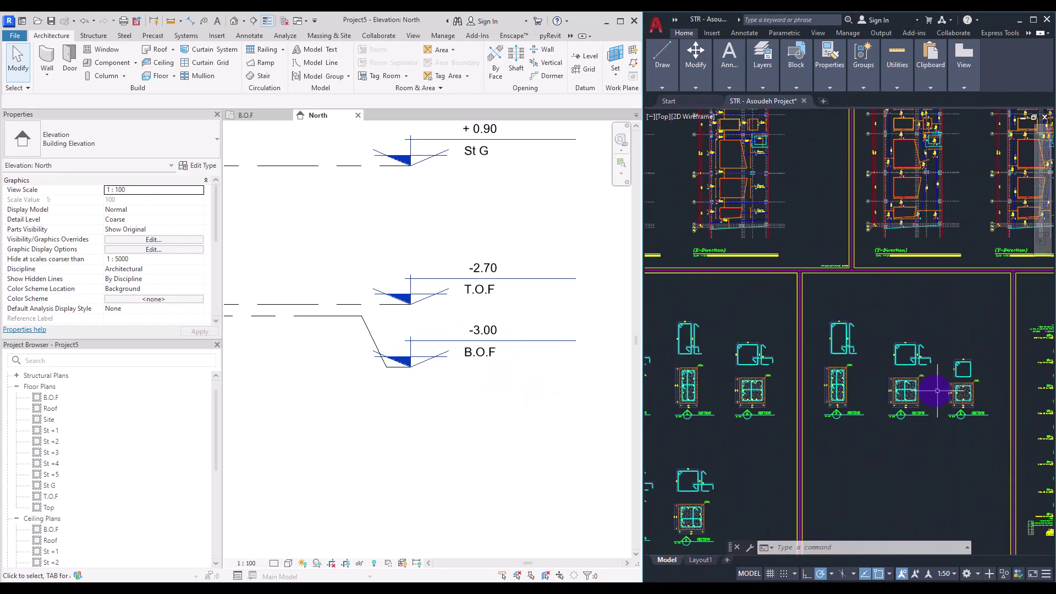
pyautogui.moveTo(773, 361); pyautogui.dragTo(1050, 373, button='middle')
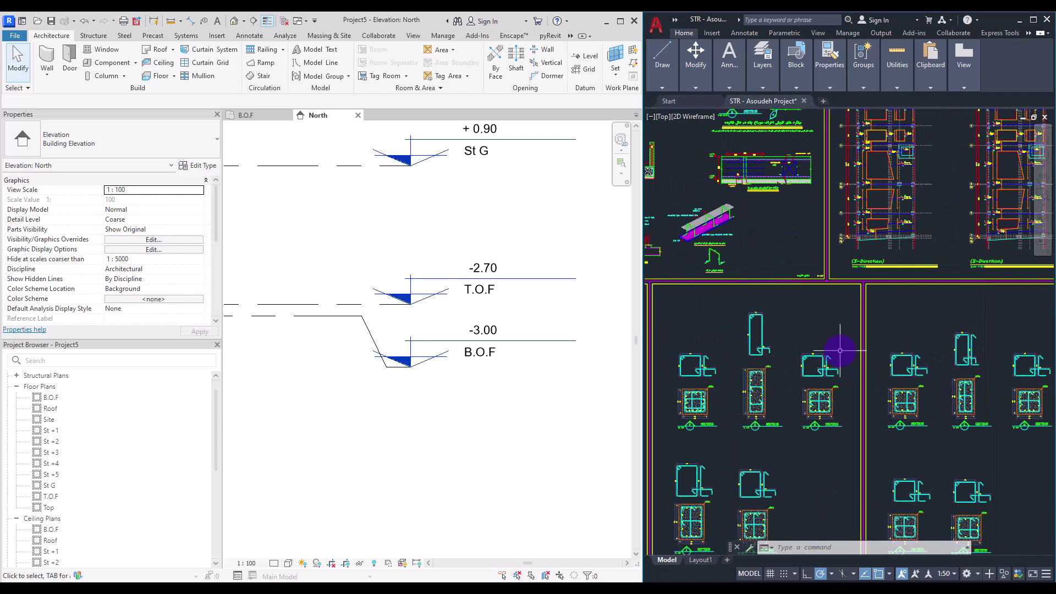
pyautogui.scroll(5, 770, 337)
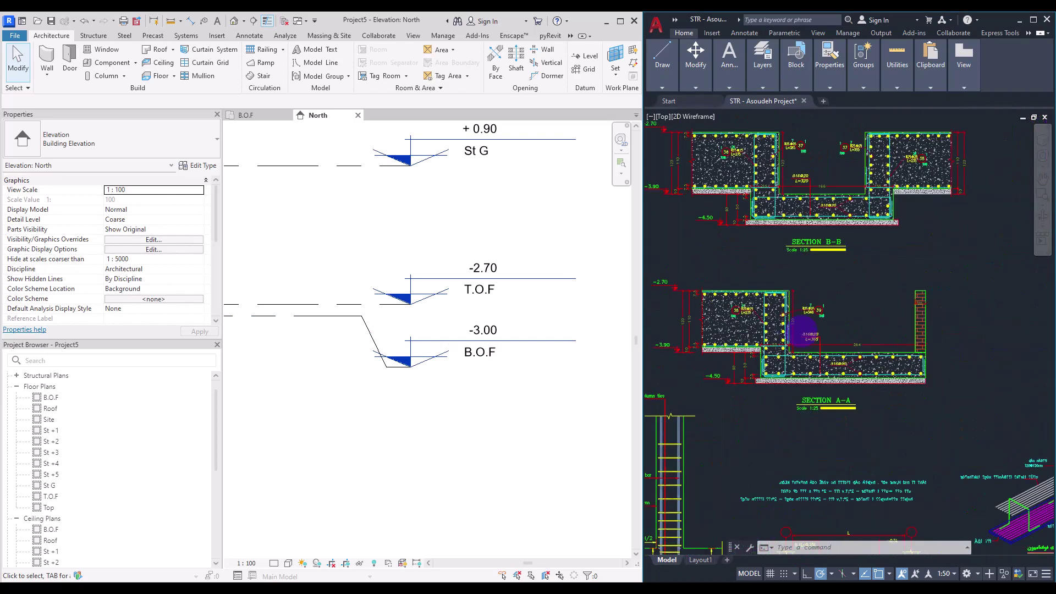
pyautogui.scroll(4, 804, 333)
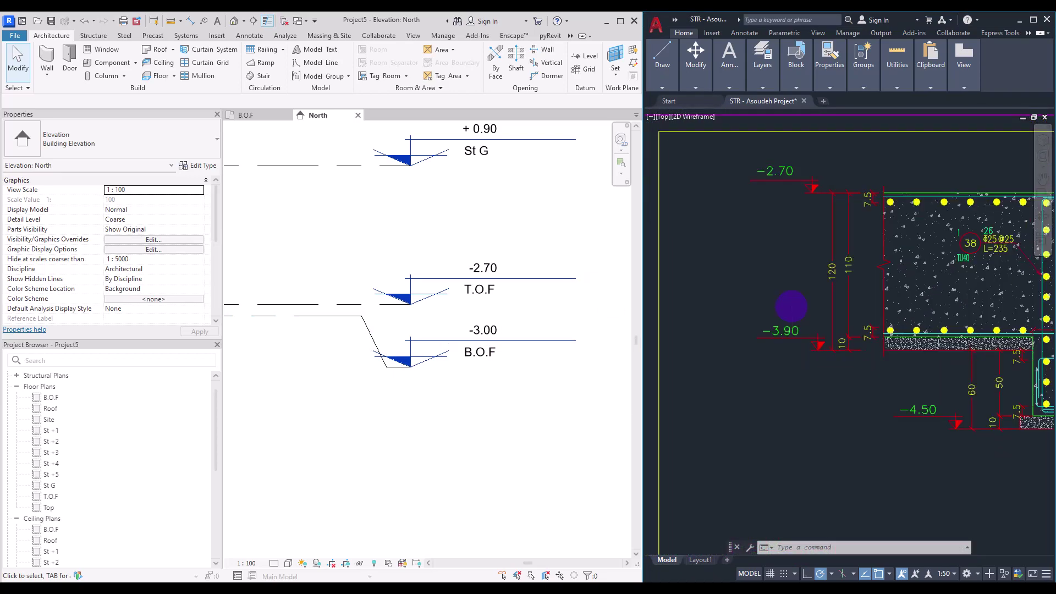
pyautogui.scroll(2, 790, 306)
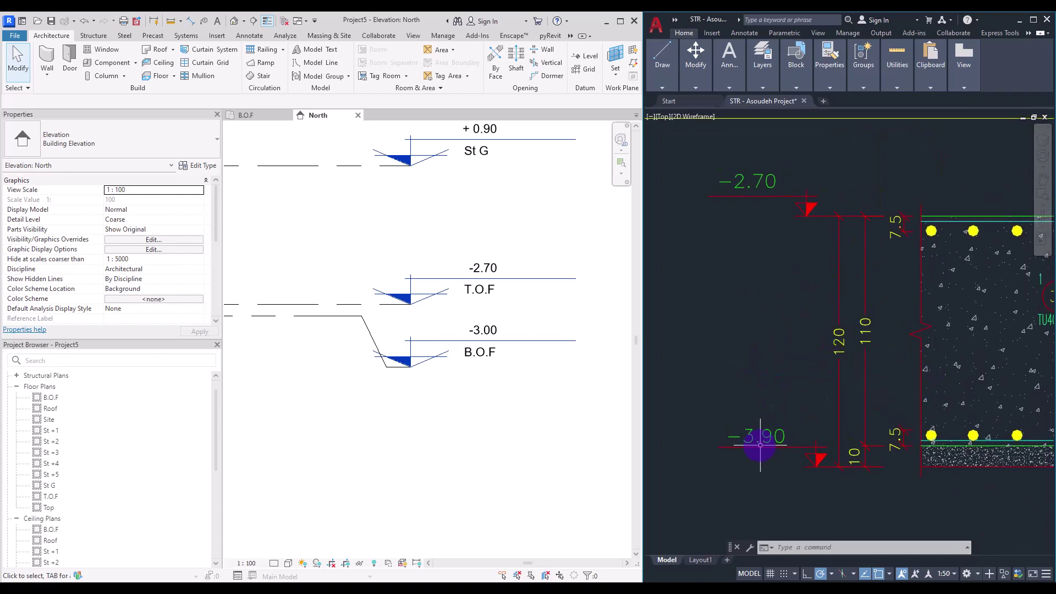
# In Revit, set the B.O.F level's elevation to -3.90
pyautogui.click(481, 331)
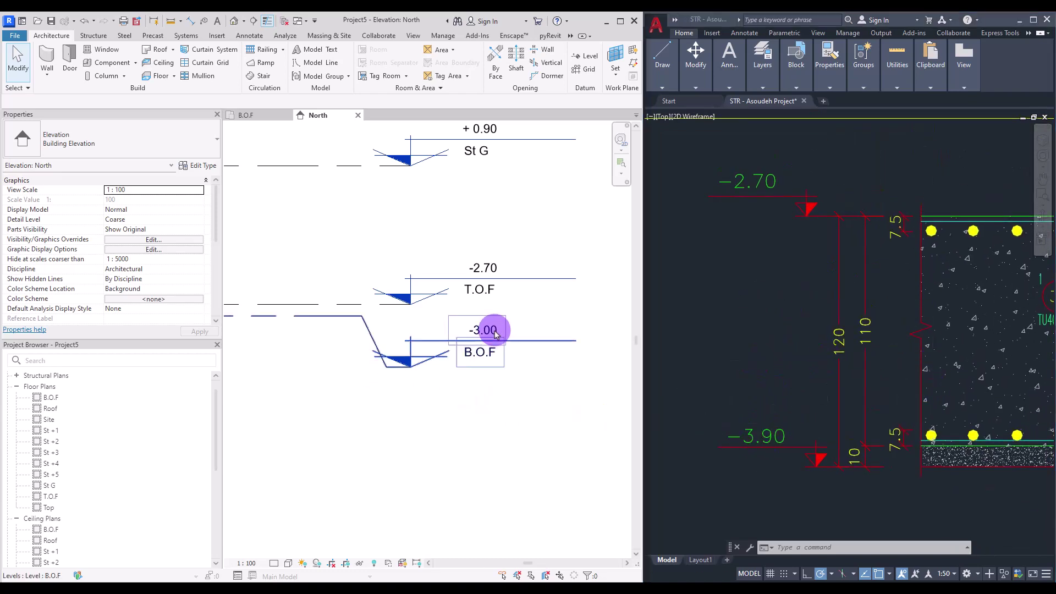
pyautogui.click(481, 330)
pyautogui.click(360, 269)
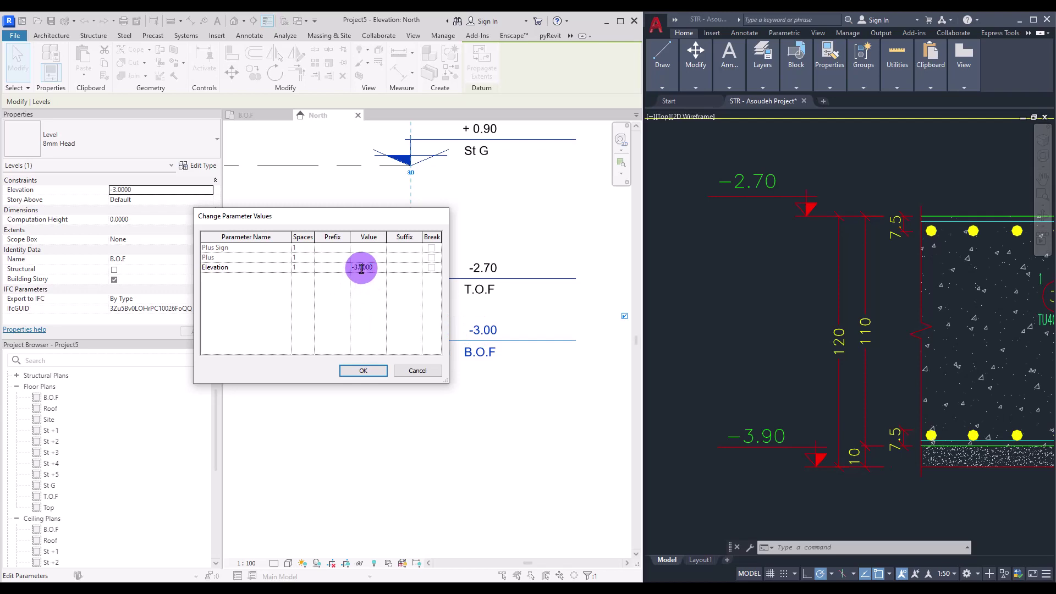
pyautogui.moveTo(361, 269); pyautogui.dragTo(403, 269)
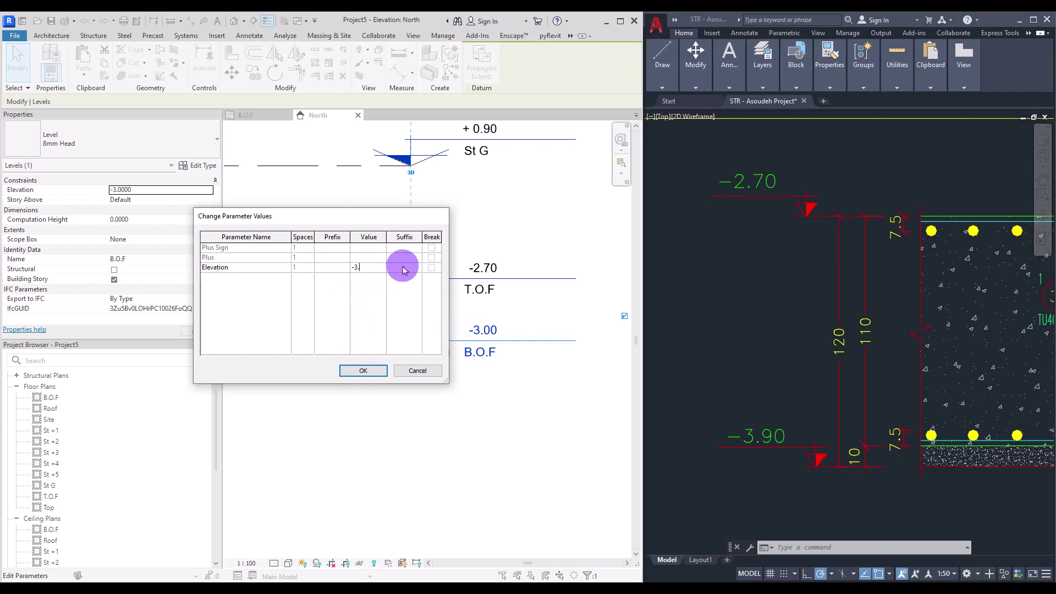
pyautogui.click(377, 370)
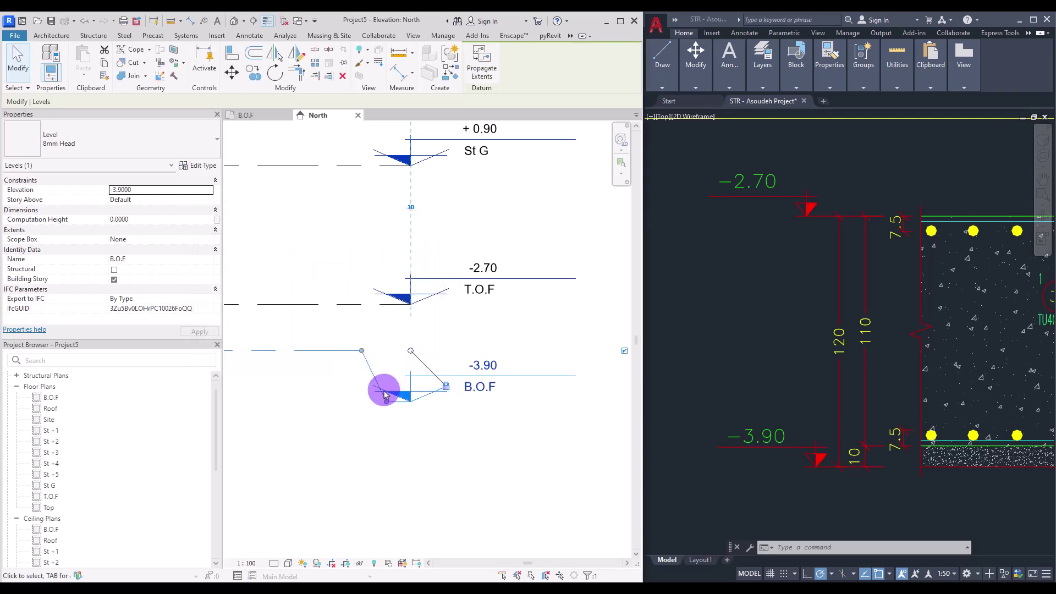
pyautogui.click(486, 318)
pyautogui.scroll(-2, 485, 318)
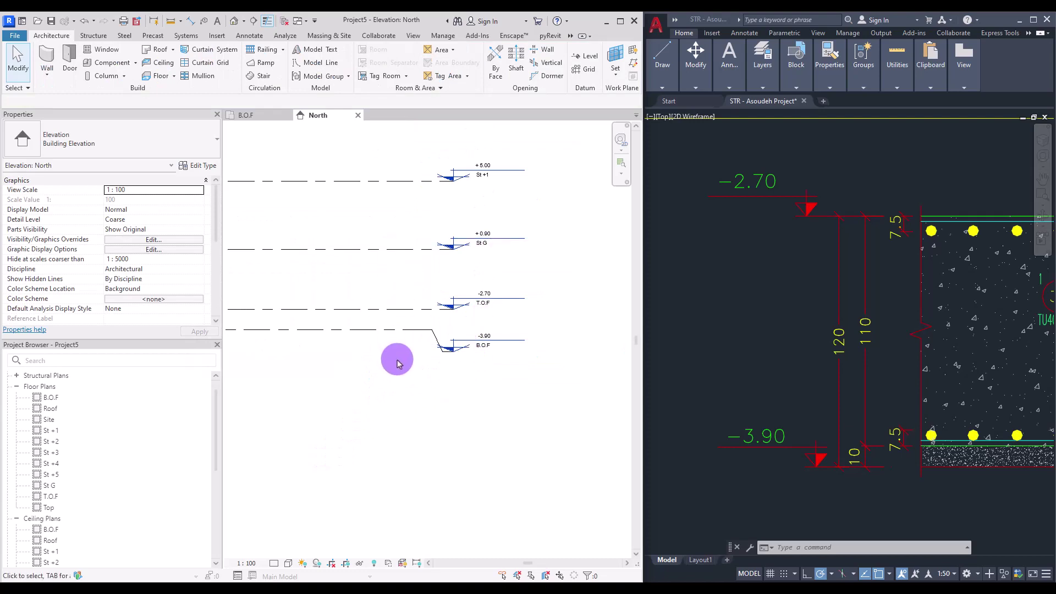
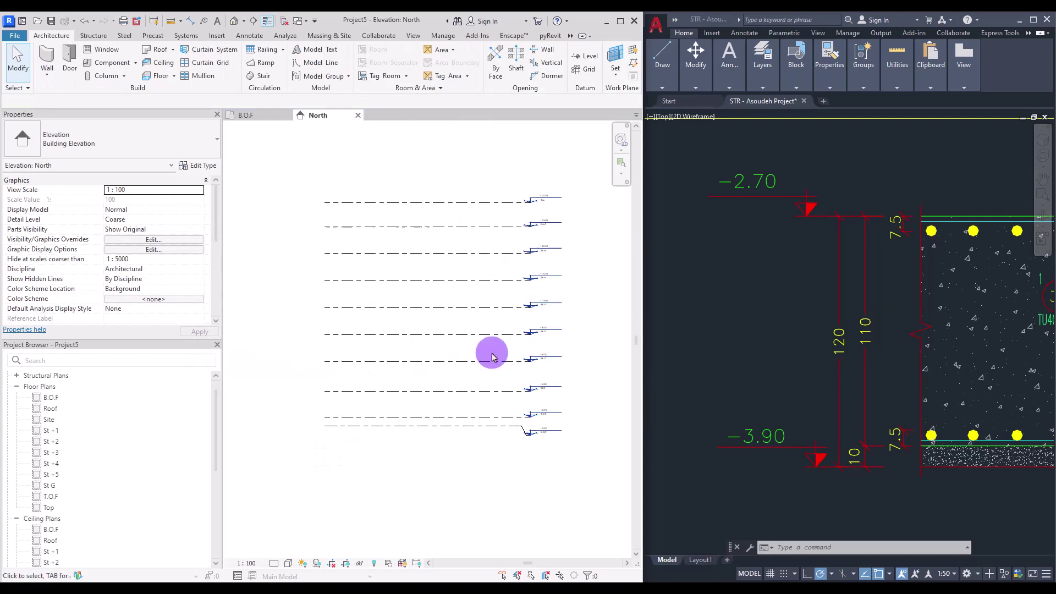
# Open the B.O.F floor plan in Revit and examine the axis labels and spacings on AutoCAD's Columns and Axis Plan
pyautogui.moveTo(754, 273); pyautogui.dragTo(769, 245, button='middle')
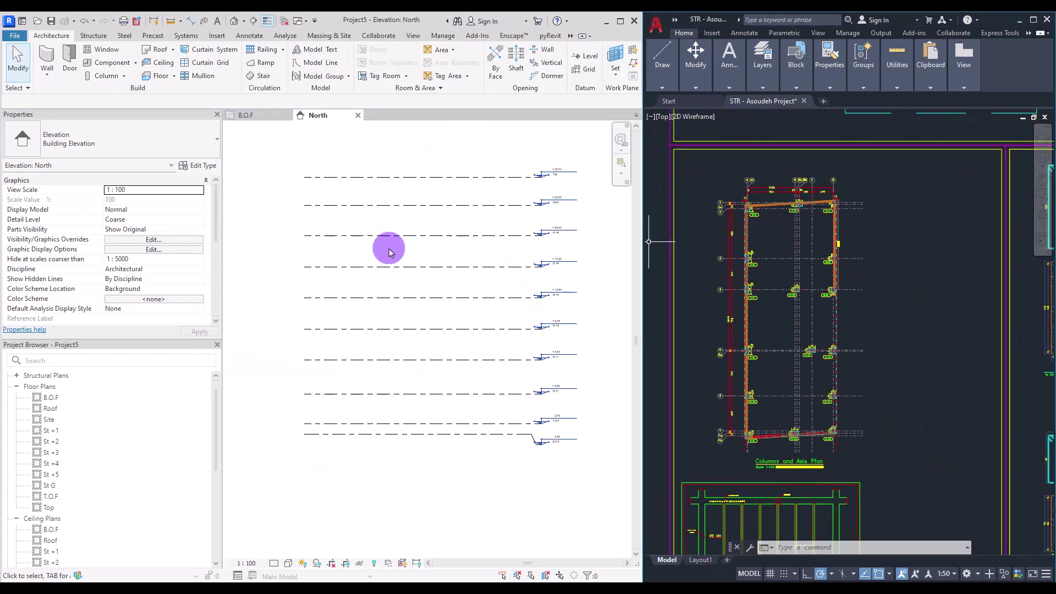
pyautogui.click(249, 116)
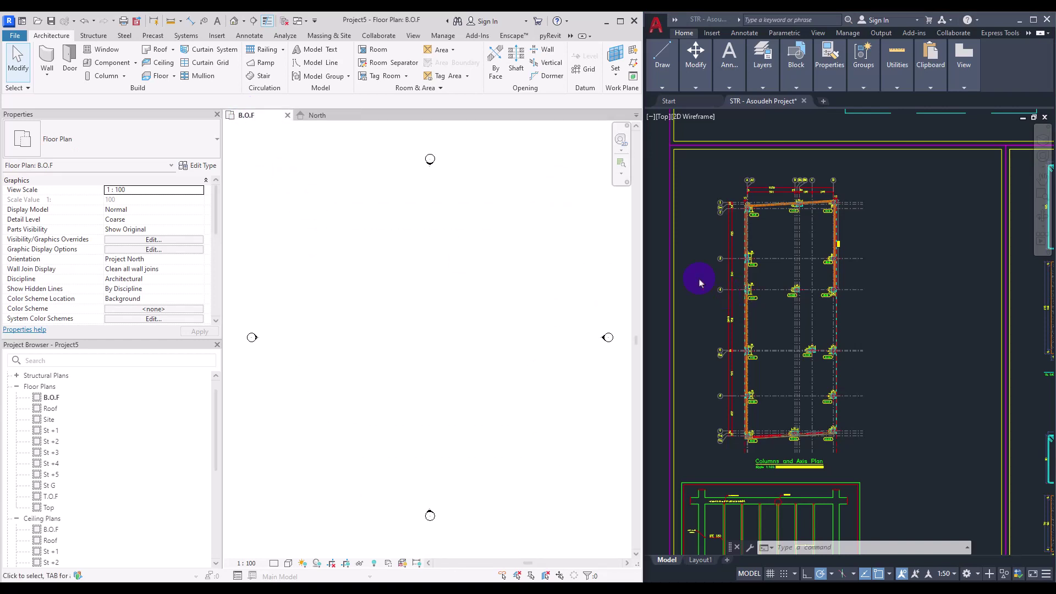
pyautogui.scroll(2, 744, 196)
pyautogui.click(801, 325)
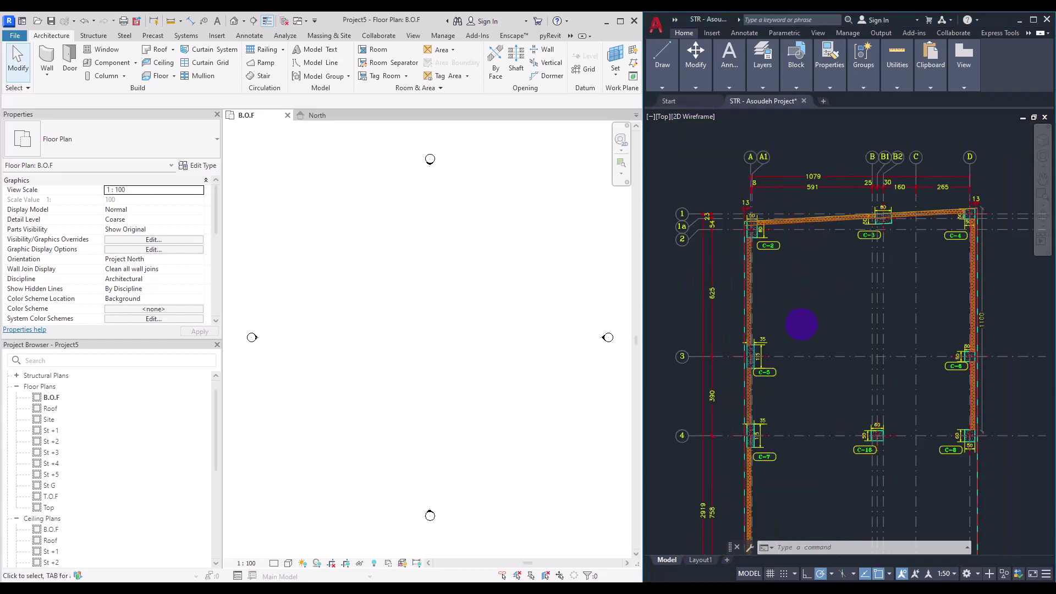
pyautogui.moveTo(844, 288); pyautogui.dragTo(803, 336, button='middle')
pyautogui.scroll(1, 784, 238)
pyautogui.moveTo(782, 263); pyautogui.dragTo(791, 269, button='middle')
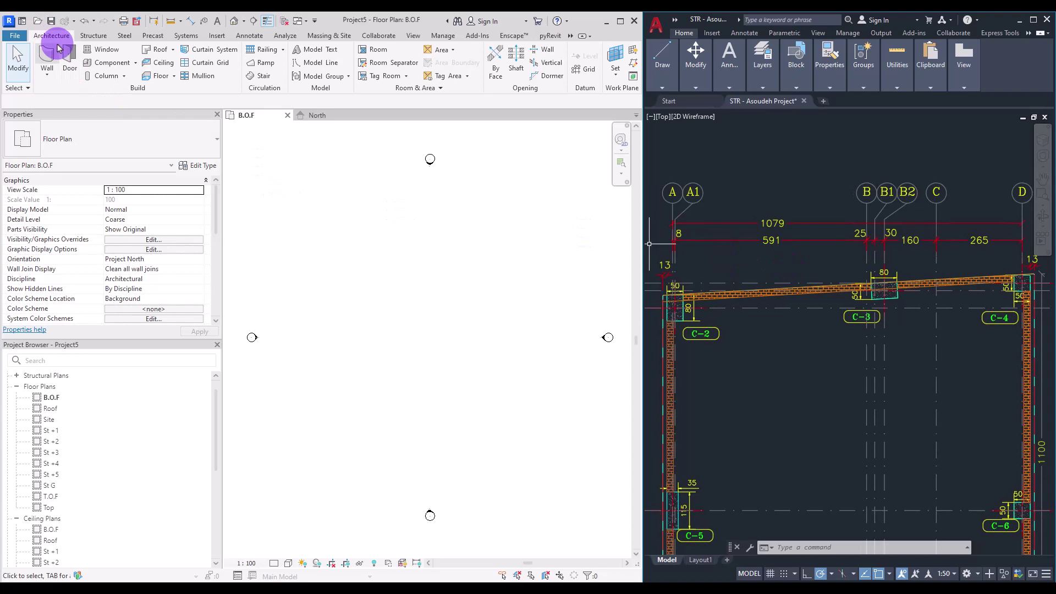
# Draw a vertical grid line in the west part of the B.O.F floor plan and name it A
pyautogui.click(582, 71)
pyautogui.moveTo(351, 451); pyautogui.dragTo(352, 181)
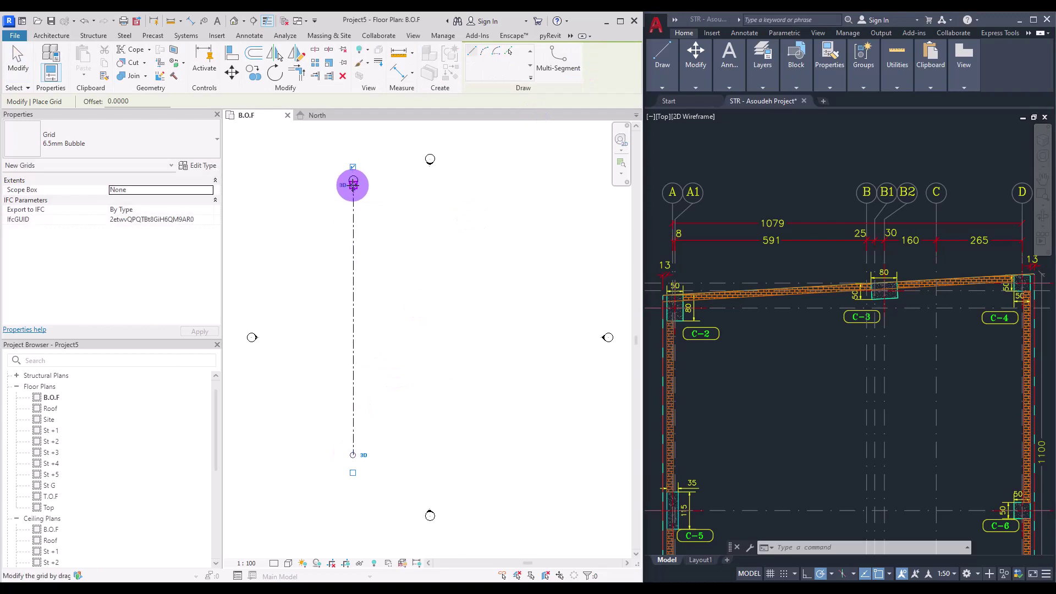
pyautogui.press('Escape')
pyautogui.press('Escape')
pyautogui.scroll(1, 363, 173)
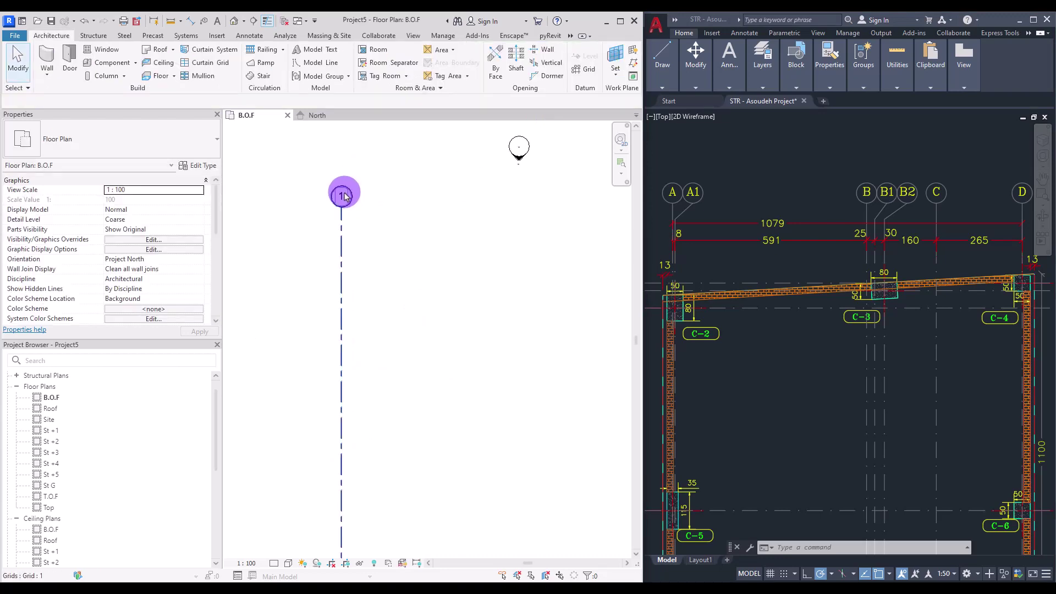
pyautogui.doubleClick(344, 196)
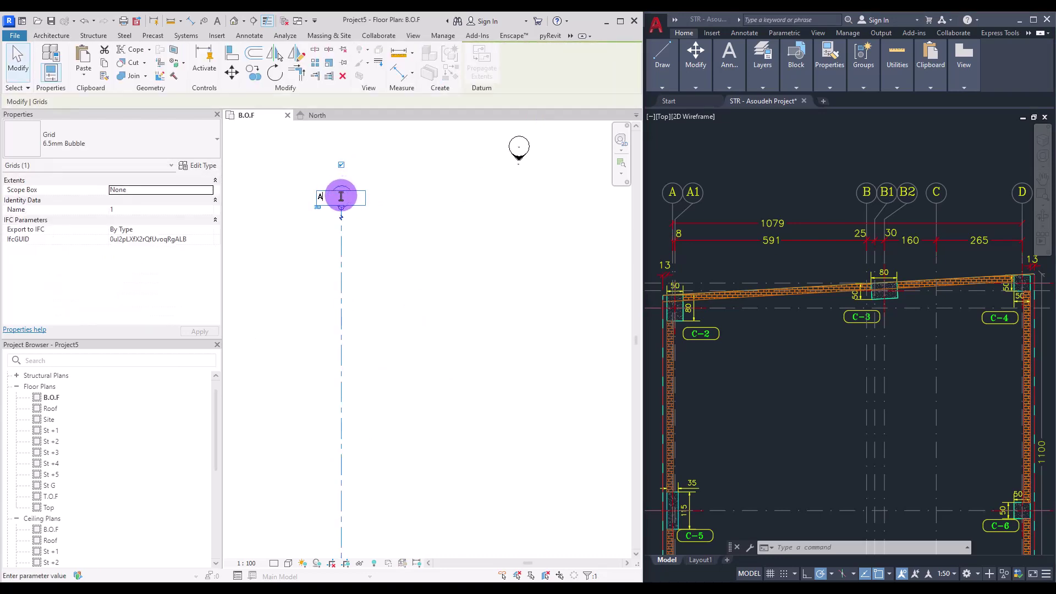
pyautogui.press('Return')
pyautogui.click(378, 327)
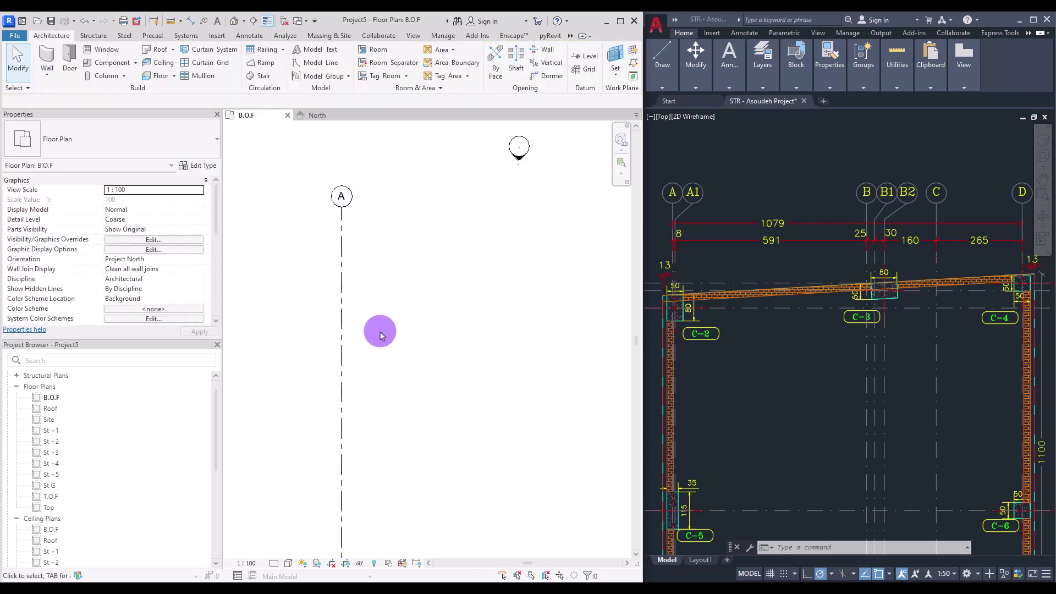
# Start a multiple copy of grid A and place the first copy 0.08 m to its right
pyautogui.click(345, 284)
pyautogui.click(253, 72)
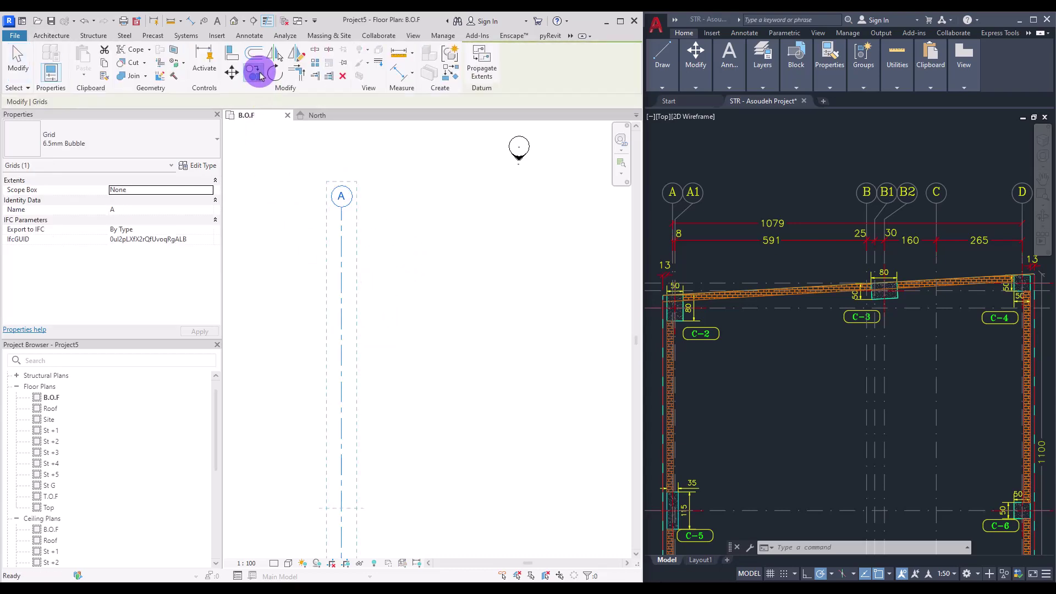
pyautogui.click(341, 315)
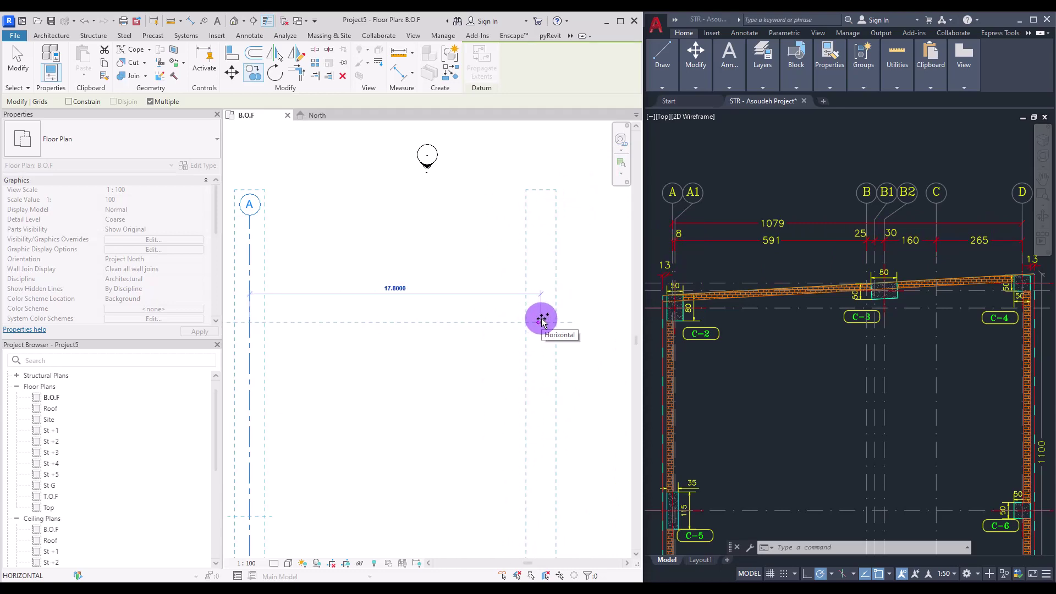
pyautogui.write('0')
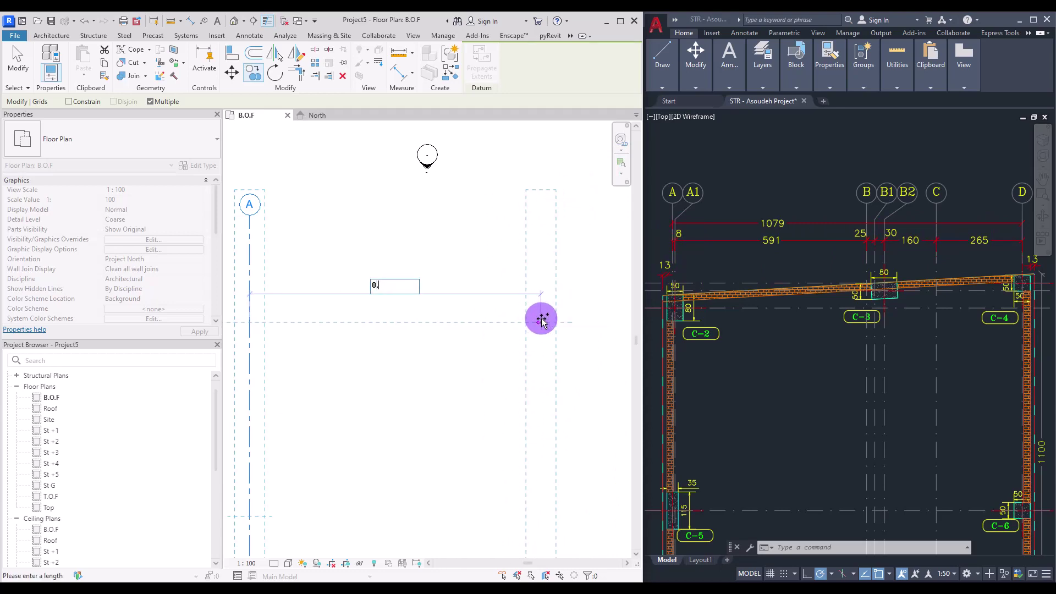
pyautogui.write('.08')
pyautogui.press('Return')
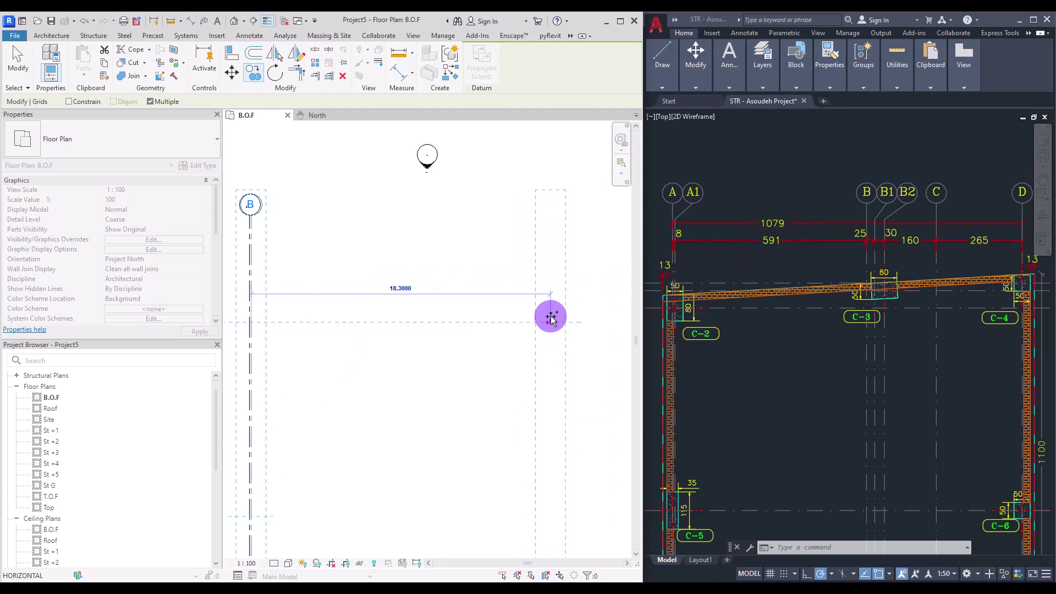
# Place three more grid copies to the right at successive spacings of 5.91, 0.25 and 0.3 m
pyautogui.write('5.91')
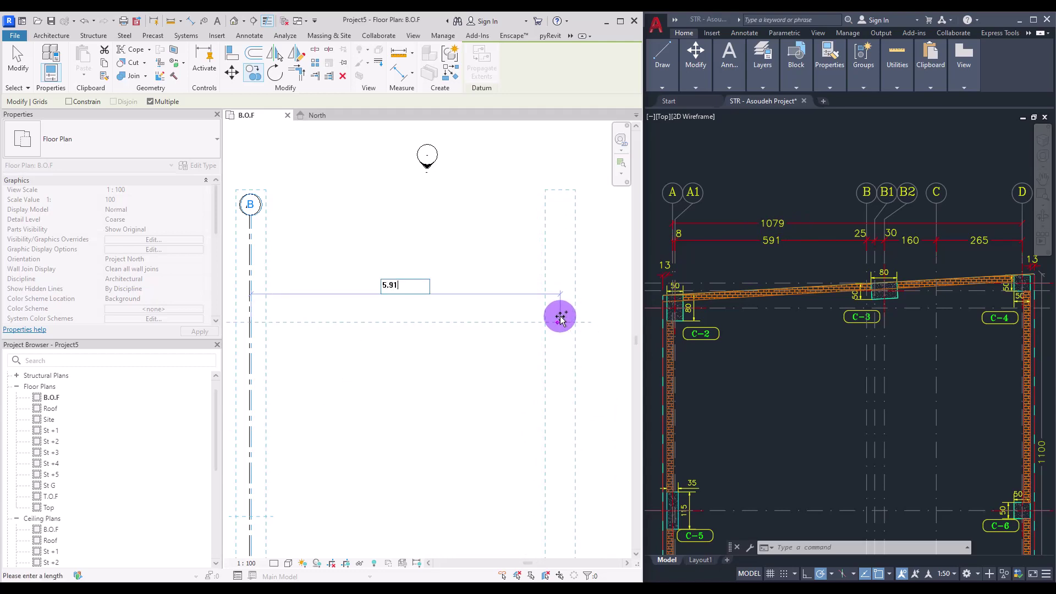
pyautogui.press('Return')
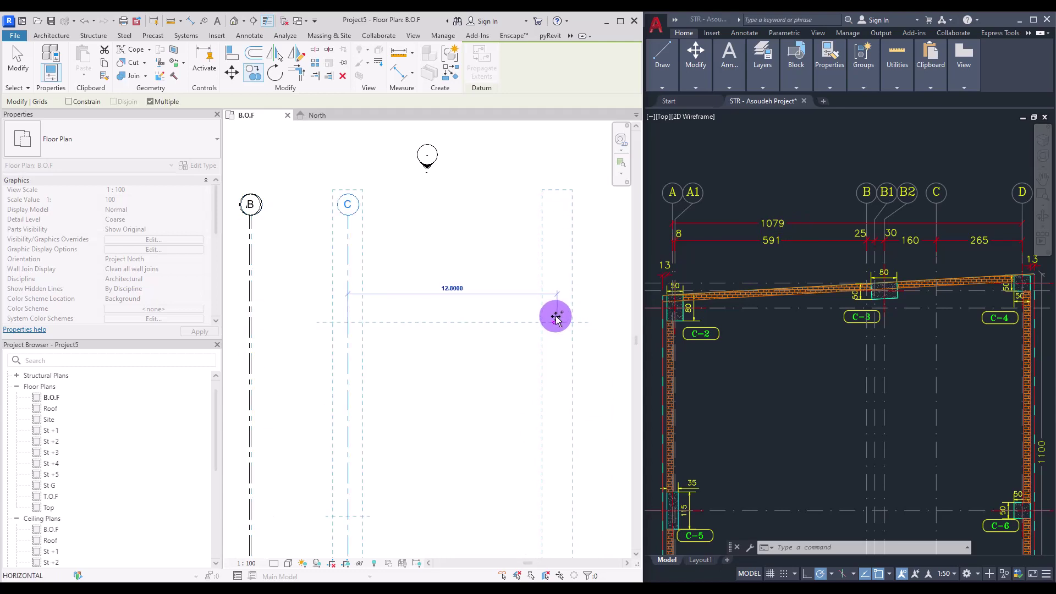
pyautogui.write('0.2')
pyautogui.press('Return')
pyautogui.write('0.3')
pyautogui.press('Return')
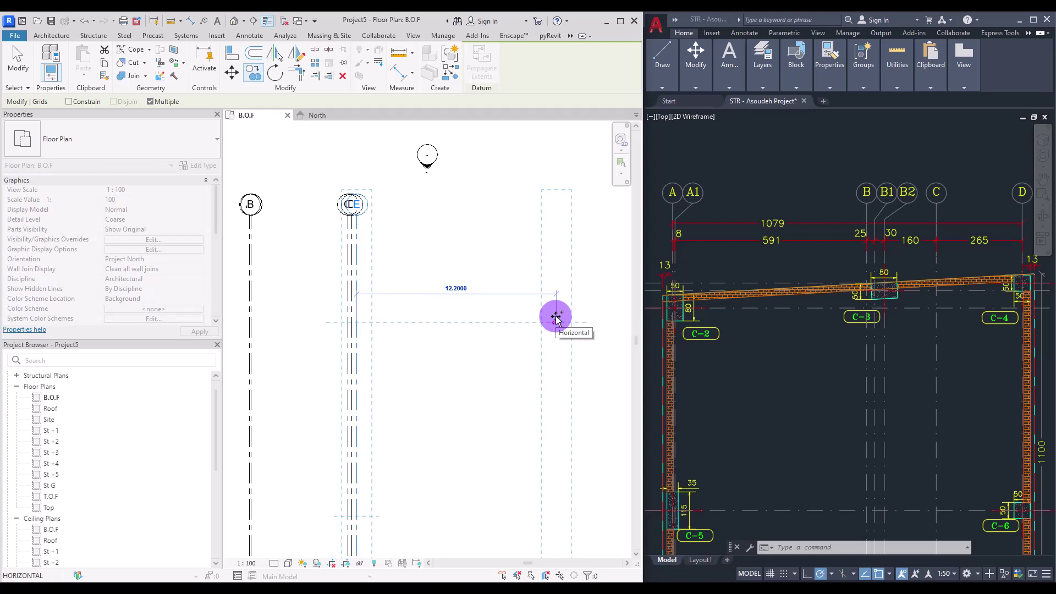
# Place the last two vertical grid copies at successive spacings of 1.6 and 2.65 m, and end the copying
pyautogui.write('1.6')
pyautogui.press('Return')
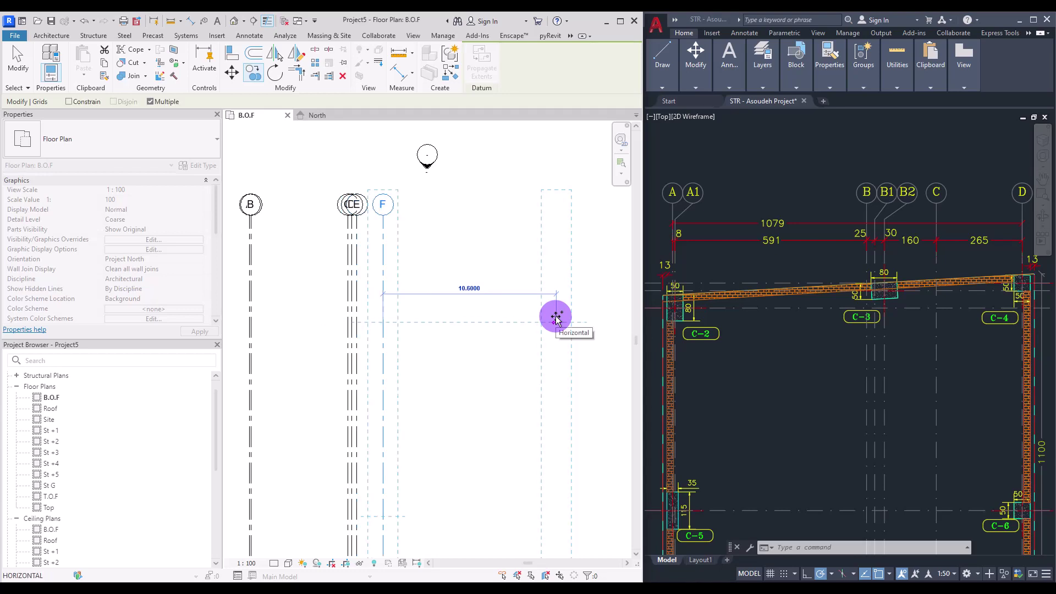
pyautogui.write('2.65')
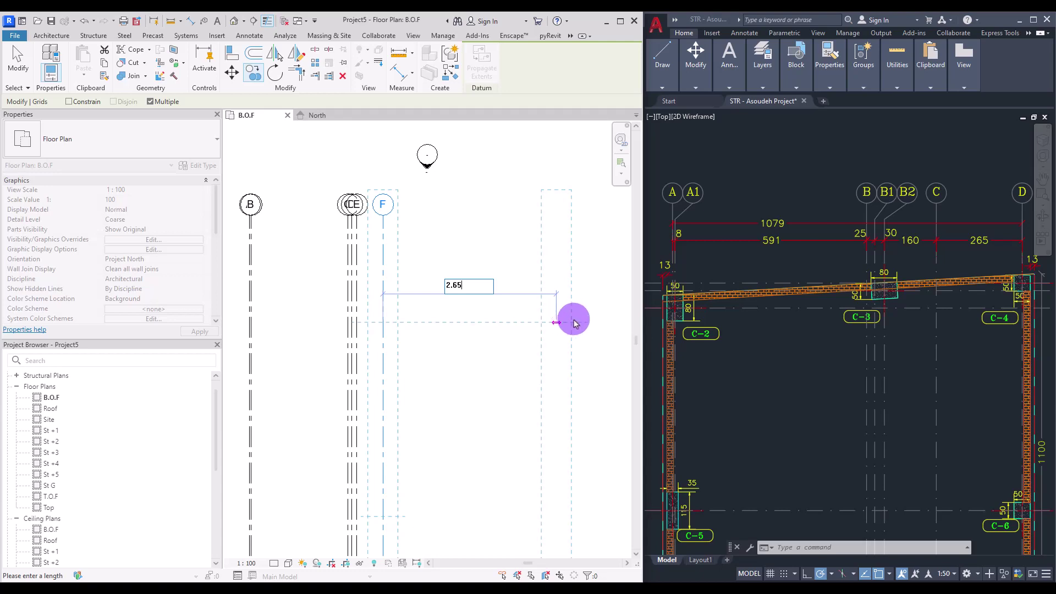
pyautogui.press('Return')
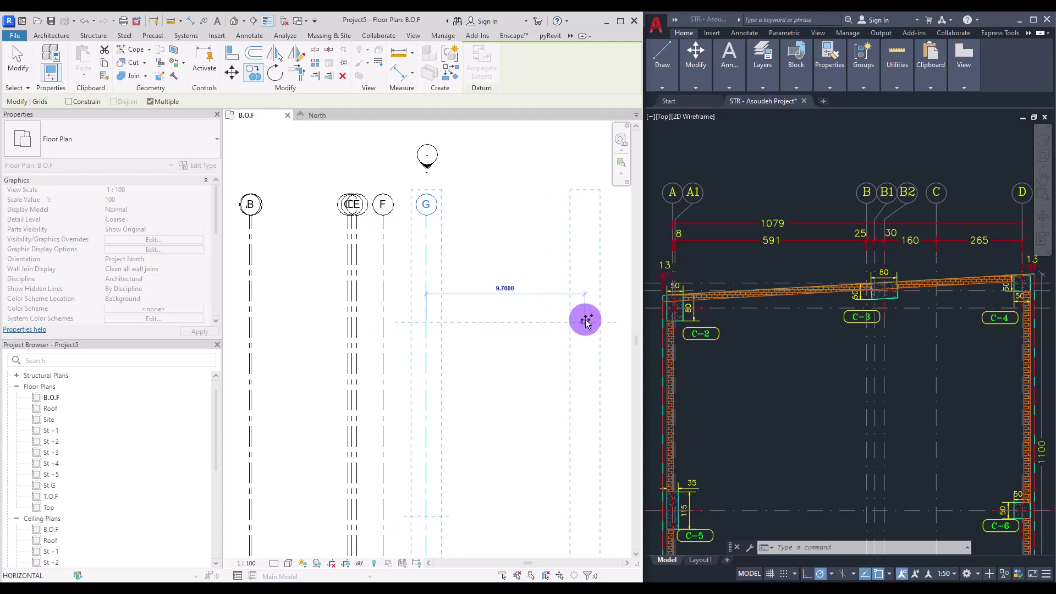
pyautogui.press('Escape')
pyautogui.press('Escape')
pyautogui.moveTo(285, 278); pyautogui.dragTo(323, 283, button='middle')
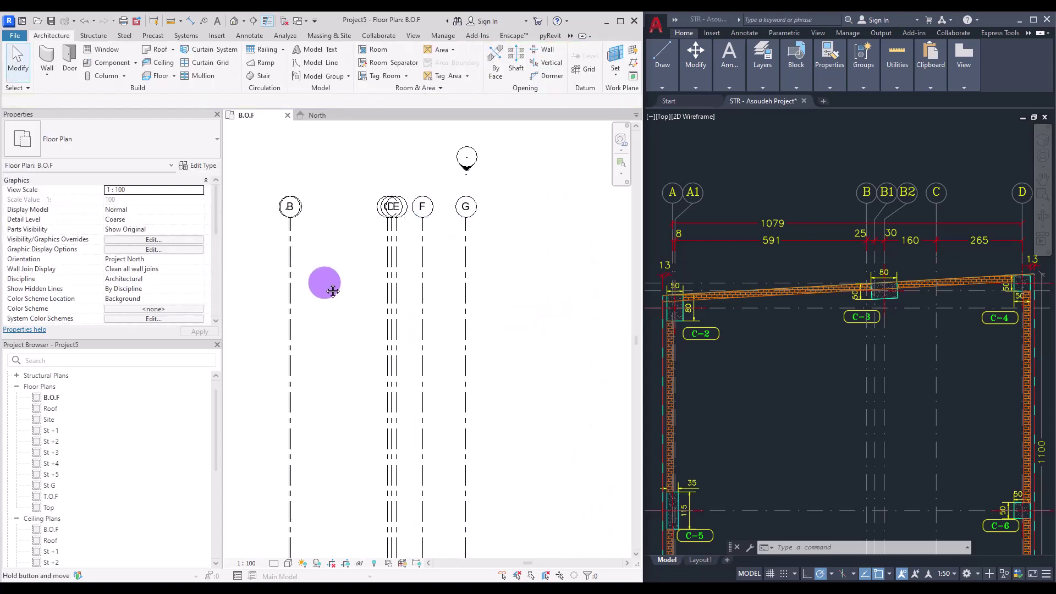
# Rename the grid just right of A as A1 and offset its bubble to the right with an elbow
pyautogui.click(290, 208)
pyautogui.click(292, 210)
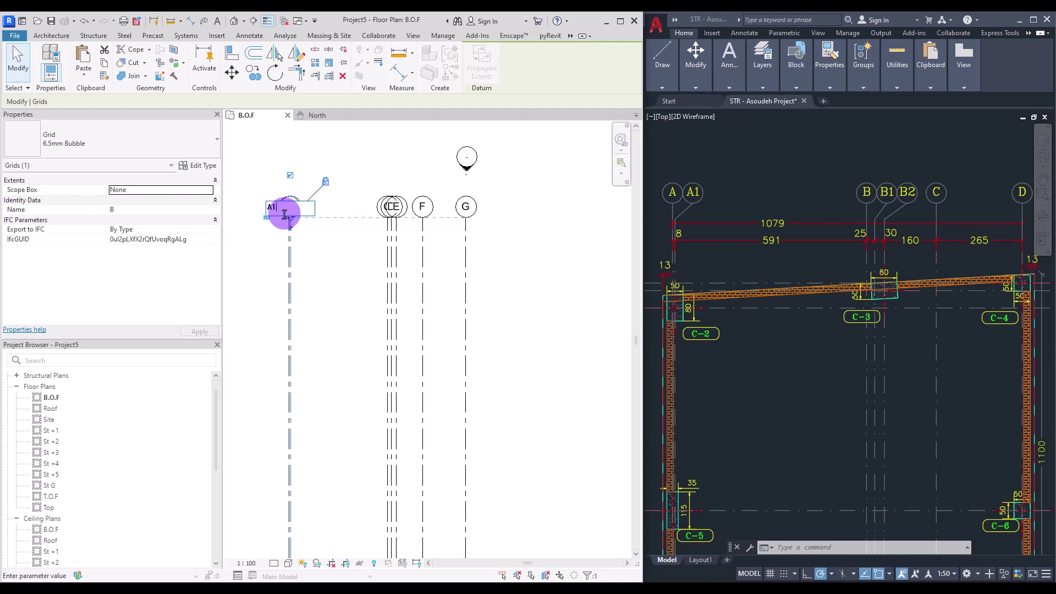
pyautogui.press('Return')
pyautogui.scroll(2, 296, 230)
pyautogui.moveTo(295, 230); pyautogui.dragTo(323, 224)
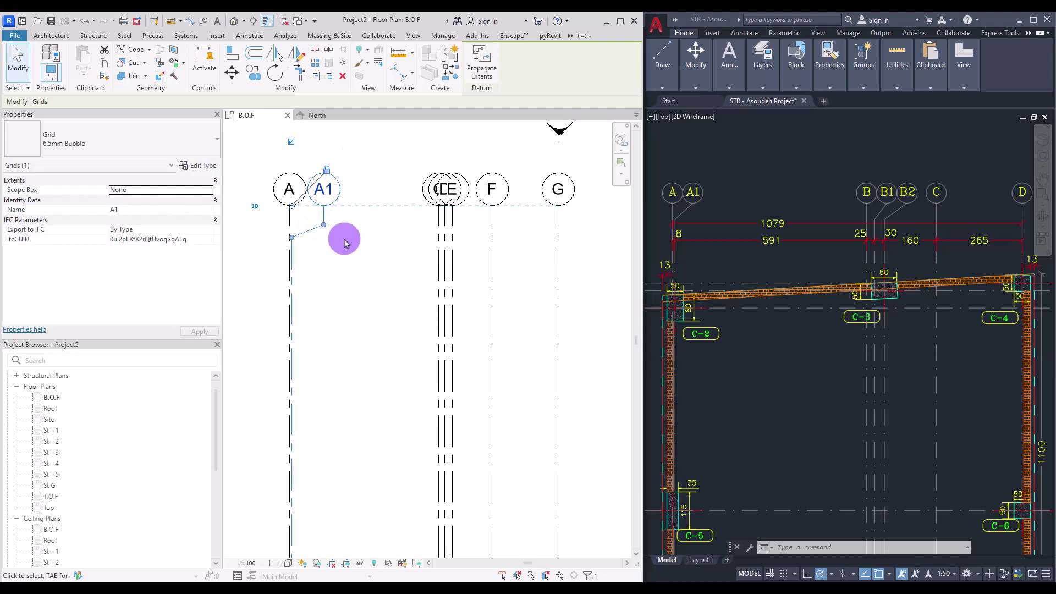
pyautogui.click(348, 241)
# Add elbows to grids C and D and shift their bubbles left so the crowded heads no longer overlap
pyautogui.moveTo(424, 258); pyautogui.dragTo(385, 258, button='middle')
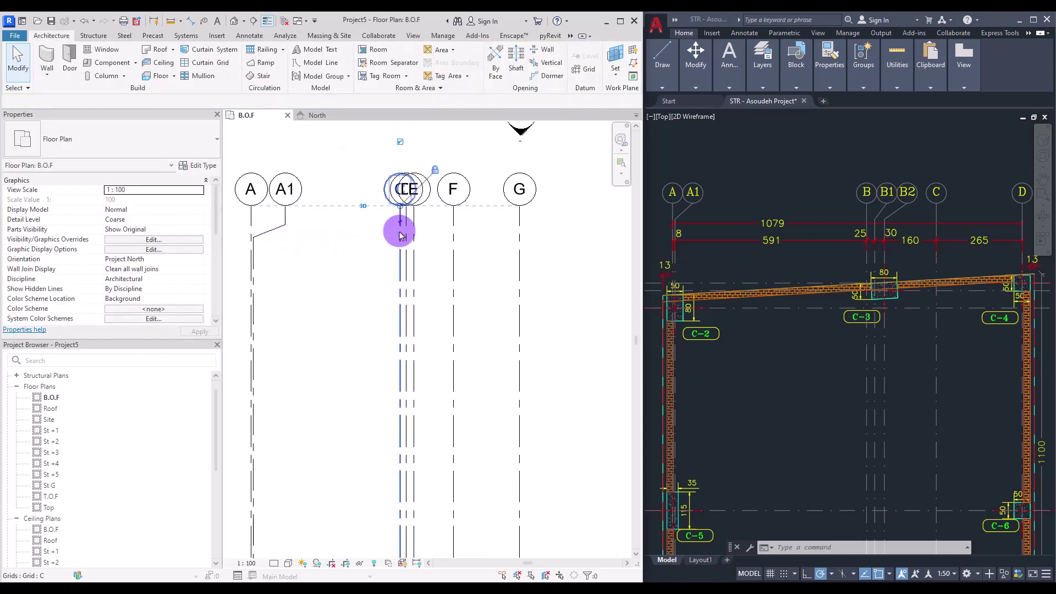
pyautogui.click(402, 236)
pyautogui.moveTo(405, 224); pyautogui.dragTo(347, 224)
pyautogui.click(406, 220)
pyautogui.click(403, 222)
pyautogui.moveTo(423, 222); pyautogui.dragTo(382, 223)
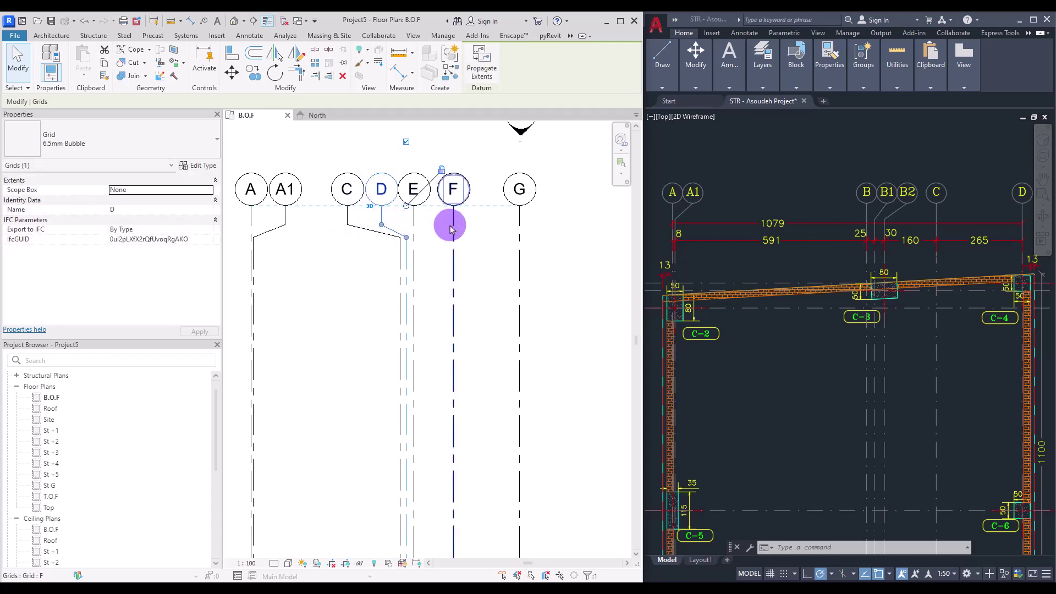
# Rename vertical grids C, D and E as B, B1 and B2
pyautogui.doubleClick(352, 188)
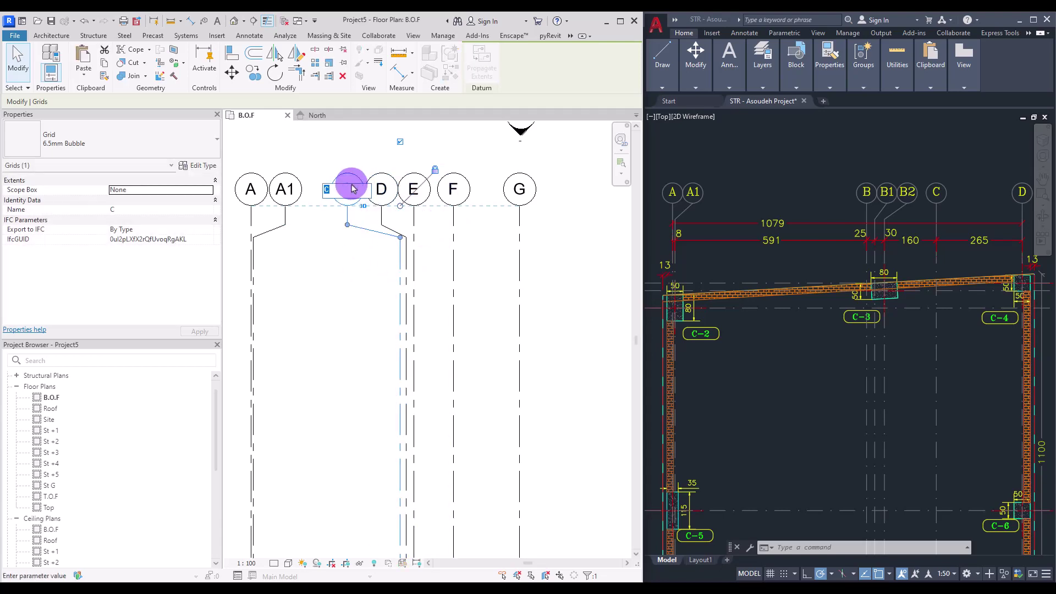
pyautogui.write('B')
pyautogui.click(325, 266)
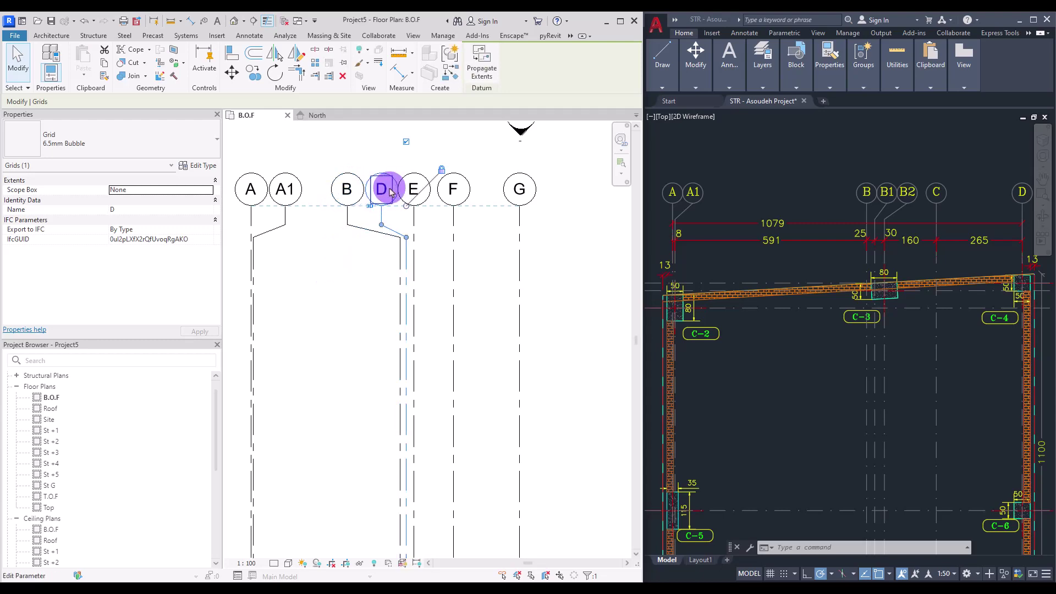
pyautogui.doubleClick(385, 188)
pyautogui.click(418, 190)
pyautogui.doubleClick(410, 190)
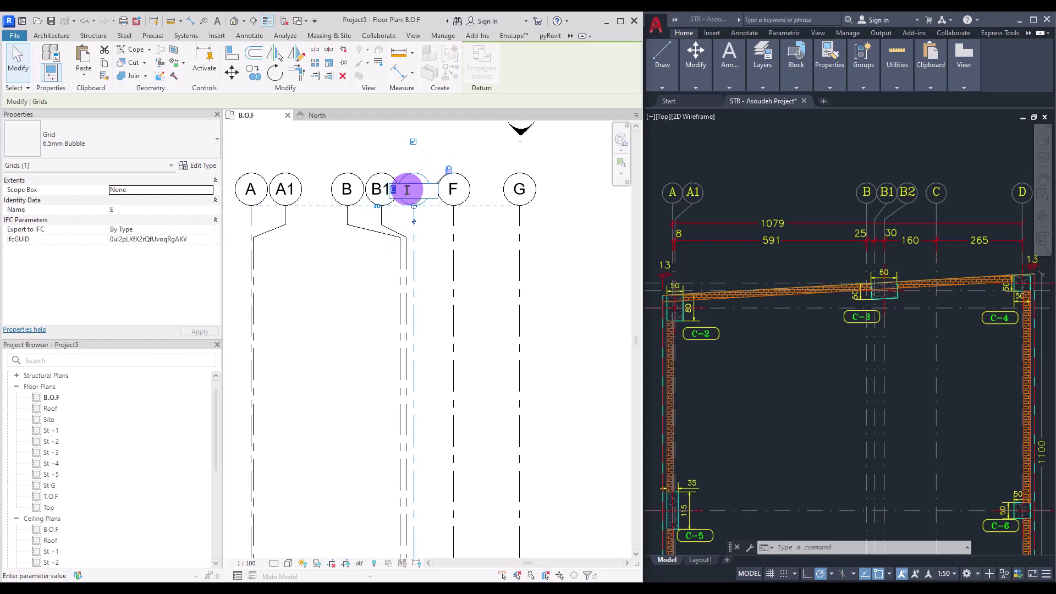
pyautogui.write('B2')
pyautogui.click(374, 279)
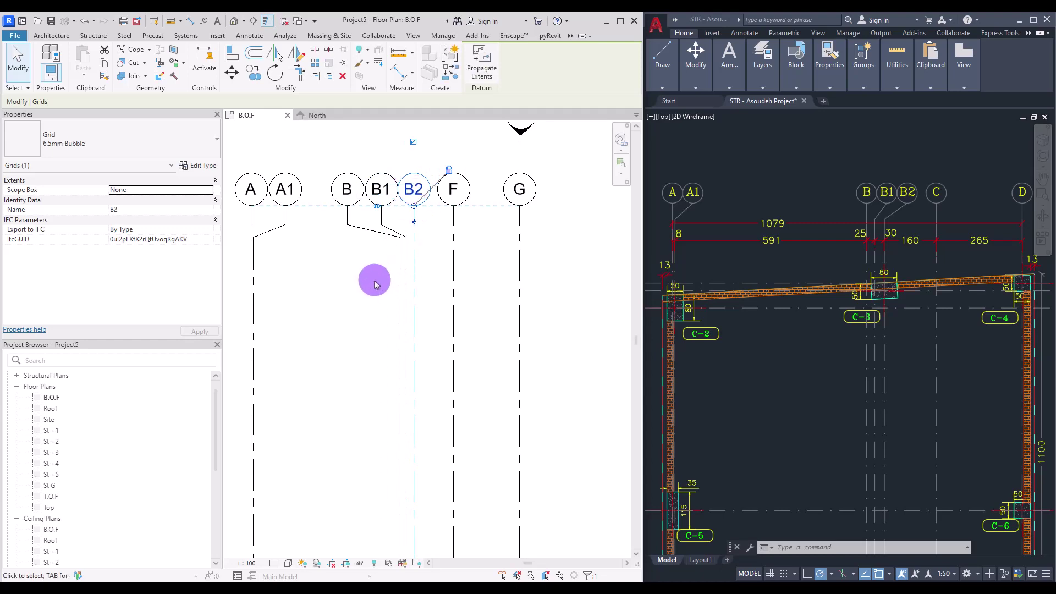
# Rename the last two vertical grids, F and G, as C and D
pyautogui.moveTo(489, 281); pyautogui.dragTo(417, 288, button='middle')
pyautogui.doubleClick(380, 197)
pyautogui.write('C')
pyautogui.click(447, 196)
pyautogui.doubleClick(447, 197)
pyautogui.write('D')
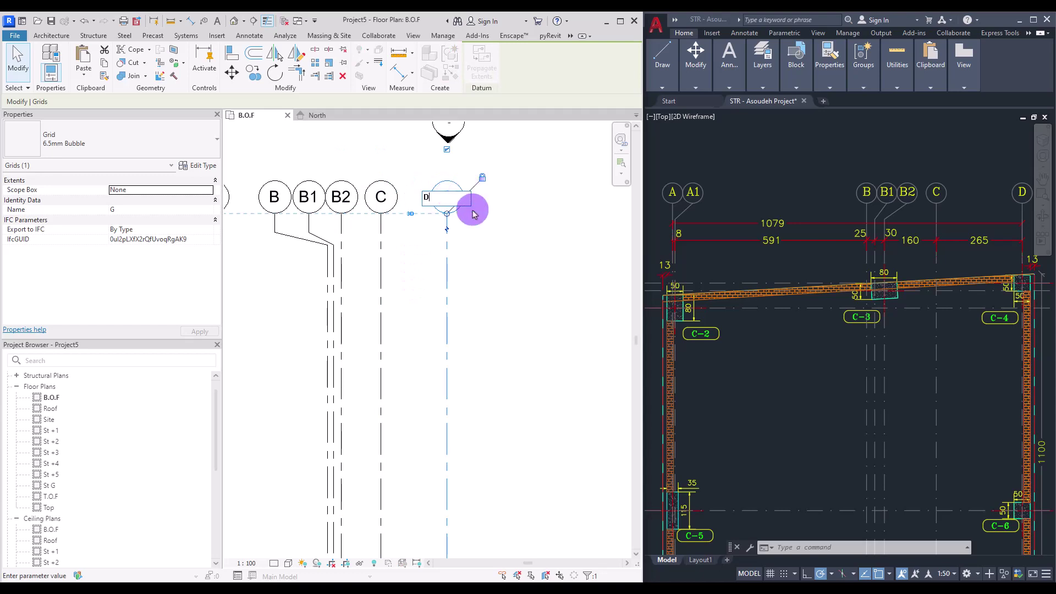
pyautogui.click(495, 244)
# Draw a horizontal grid line across the upper part of the vertical grids, with its bubble on the left, and name it 1
pyautogui.scroll(-2, 598, 259)
pyautogui.moveTo(347, 303); pyautogui.dragTo(356, 268, button='middle')
pyautogui.click(51, 35)
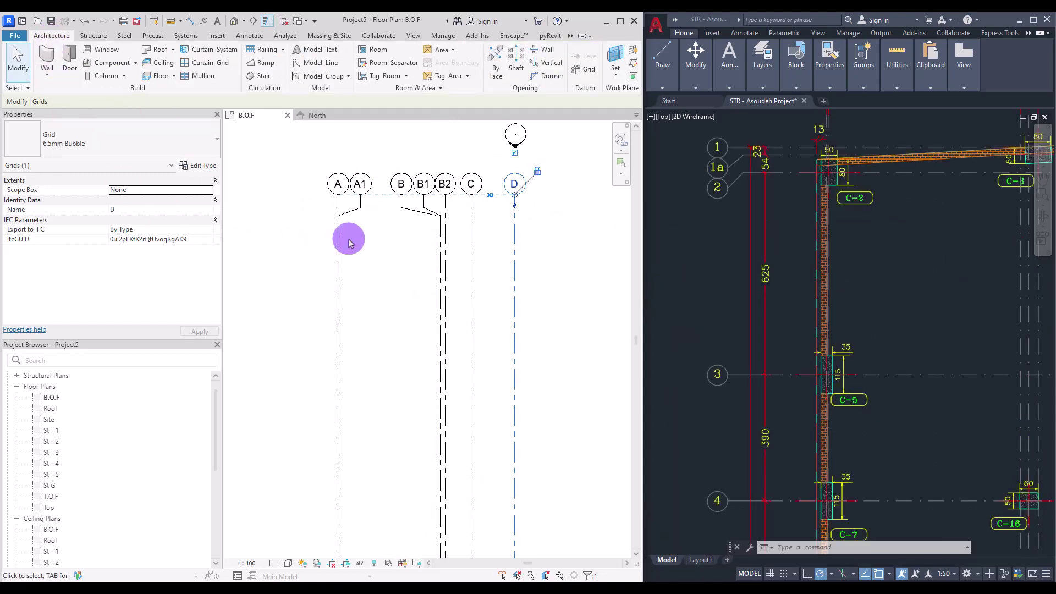
pyautogui.click(302, 314)
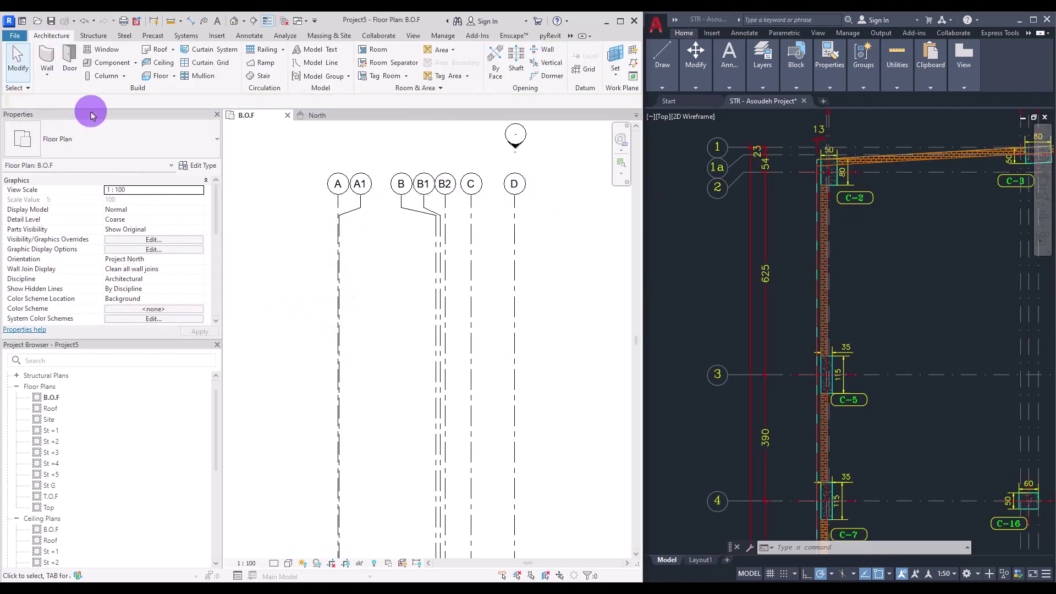
pyautogui.click(584, 69)
pyautogui.click(599, 293)
pyautogui.click(258, 299)
pyautogui.press('Escape')
pyautogui.press('Escape')
pyautogui.doubleClick(247, 297)
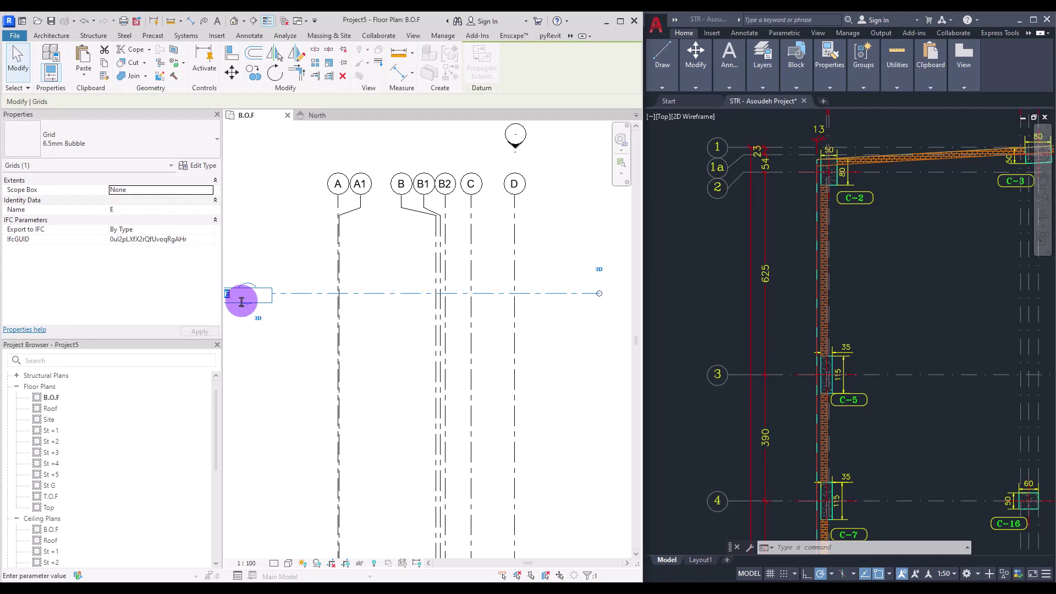
pyautogui.press('Return')
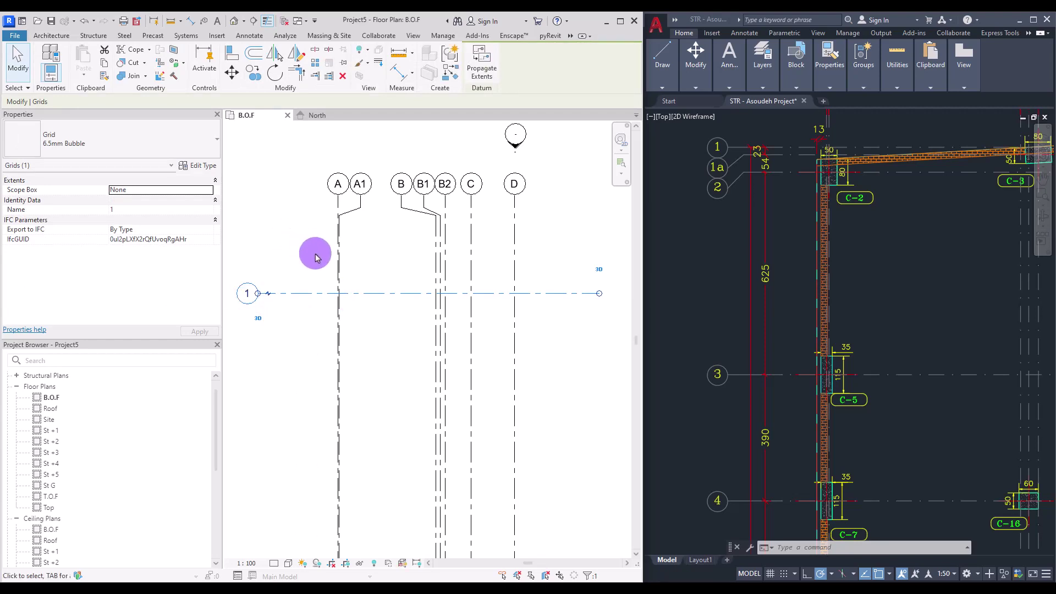
# Start a multiple copy of grid 1 and place the first copy 0.23 m below it
pyautogui.press('c')
pyautogui.press('o')
pyautogui.click(318, 250)
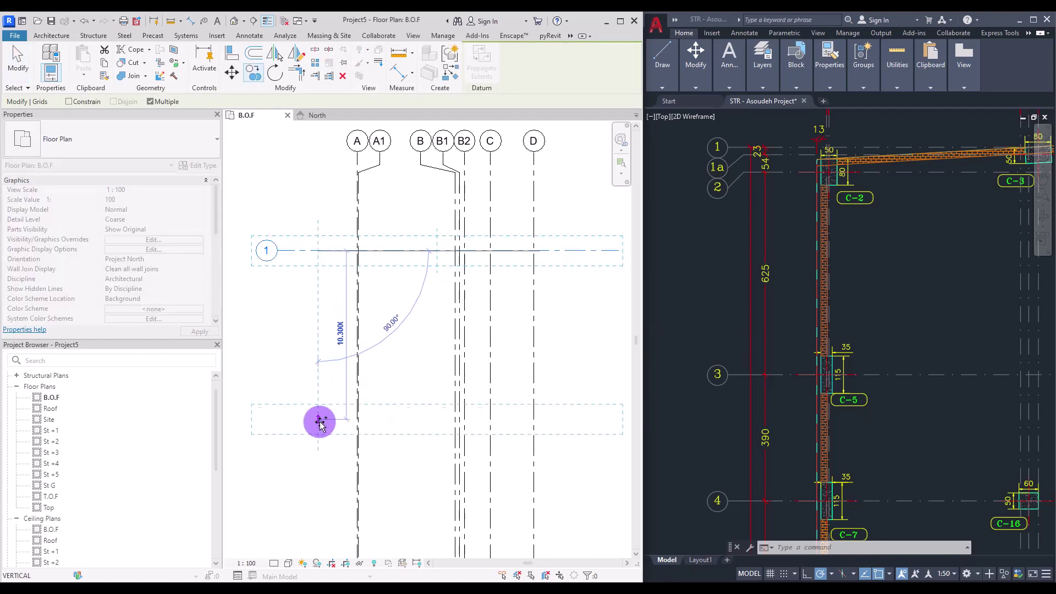
pyautogui.moveTo(320, 425); pyautogui.dragTo(318, 325, button='middle')
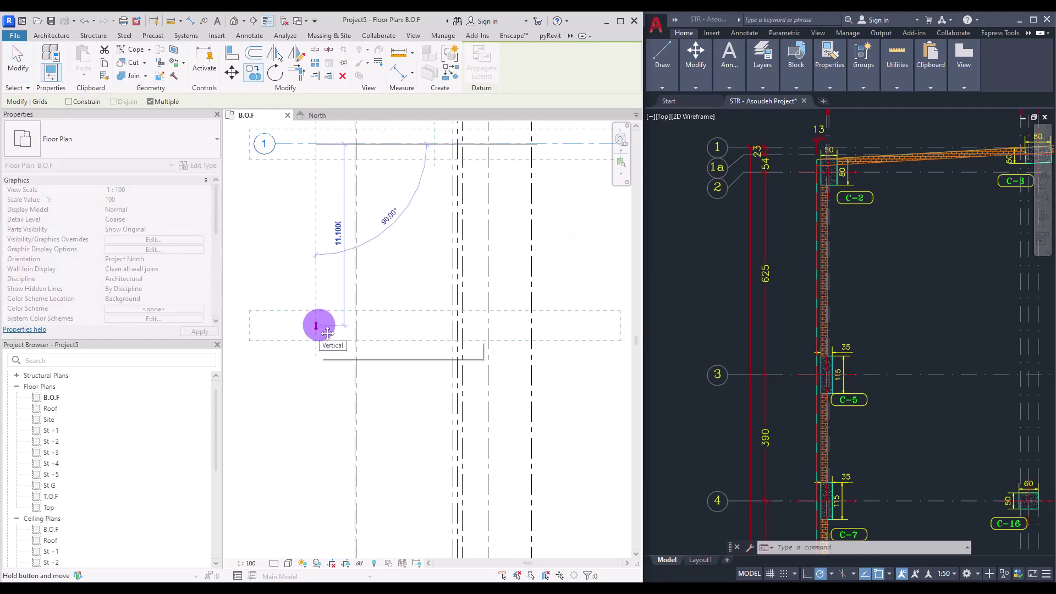
pyautogui.write('0.23')
pyautogui.press('Return')
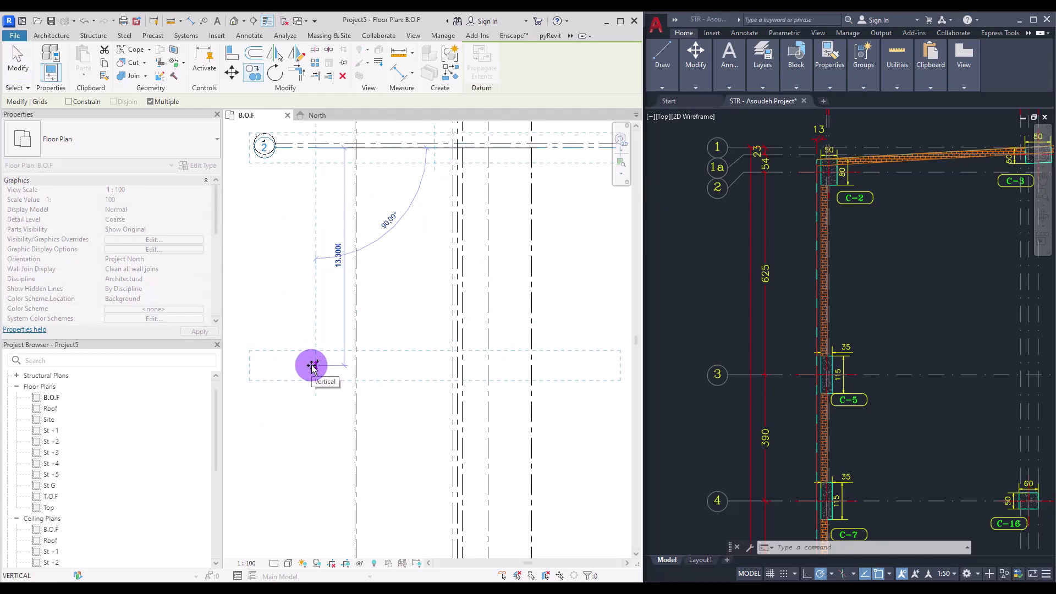
# Place three more horizontal grid copies downward at successive spacings of 0.54, 6.25 and 3.9 m
pyautogui.write('0.54')
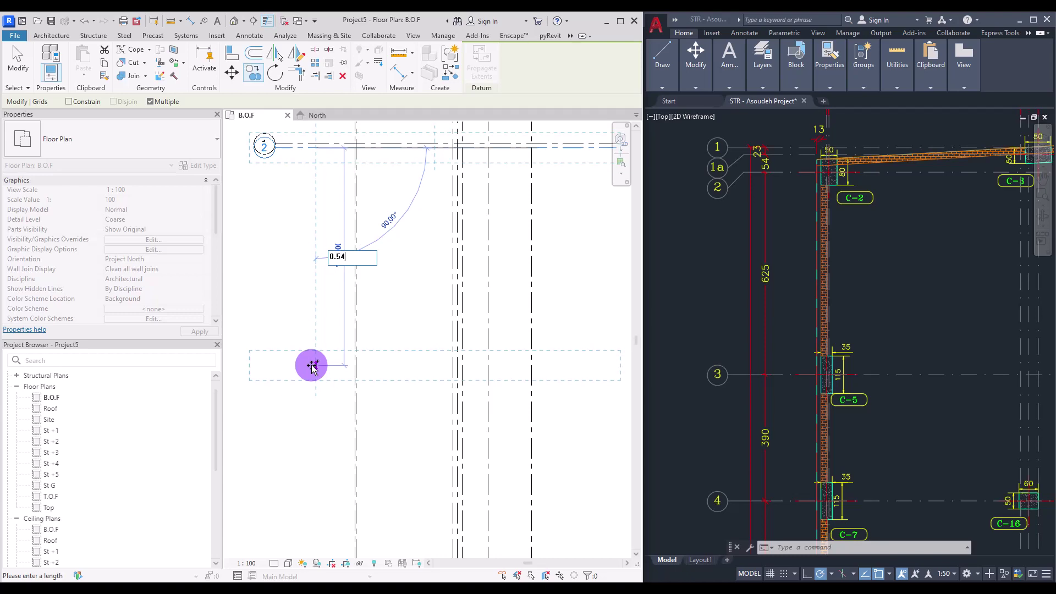
pyautogui.press('Return')
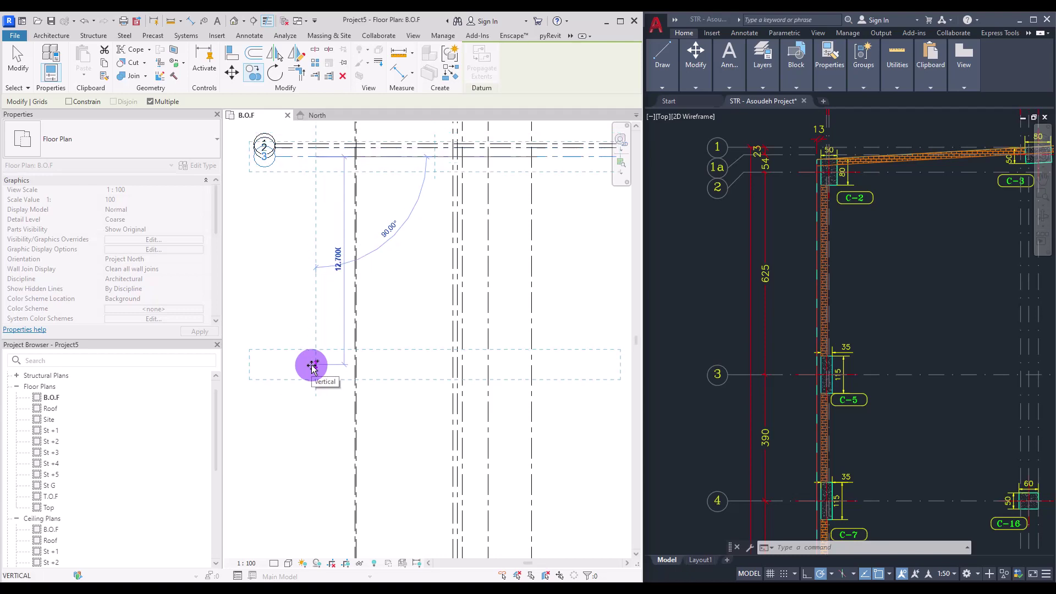
pyautogui.write('6')
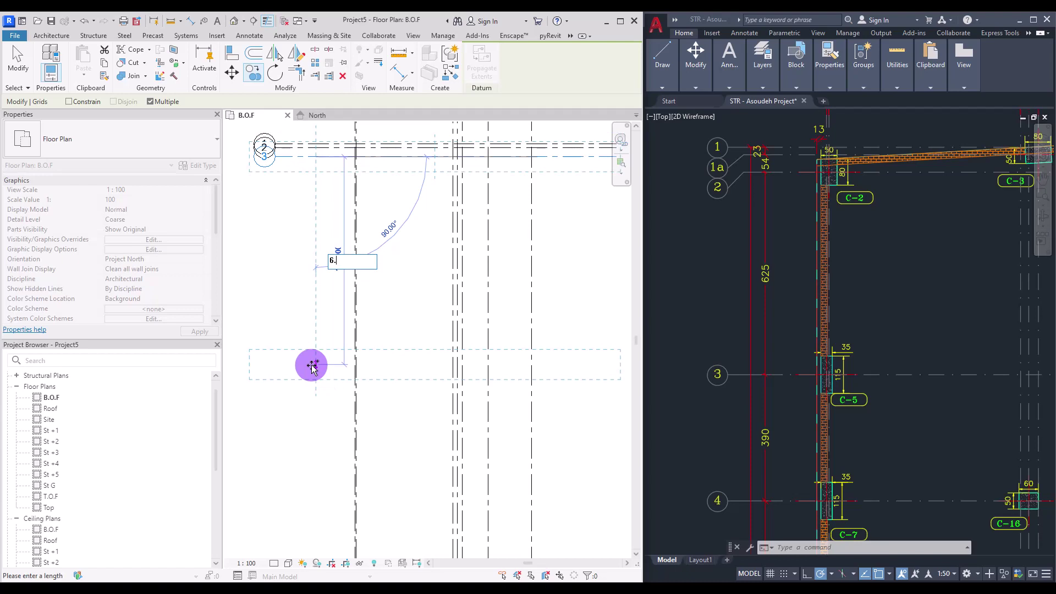
pyautogui.write('.5')
pyautogui.press('Return')
pyautogui.moveTo(311, 384); pyautogui.dragTo(323, 257, button='middle')
pyautogui.write('3.9')
pyautogui.press('Return')
# Following the axis plan below axis 4, place three further horizontal grid copies at successive spacings of 7.58, 0.1 and 5.61 m
pyautogui.click(865, 342)
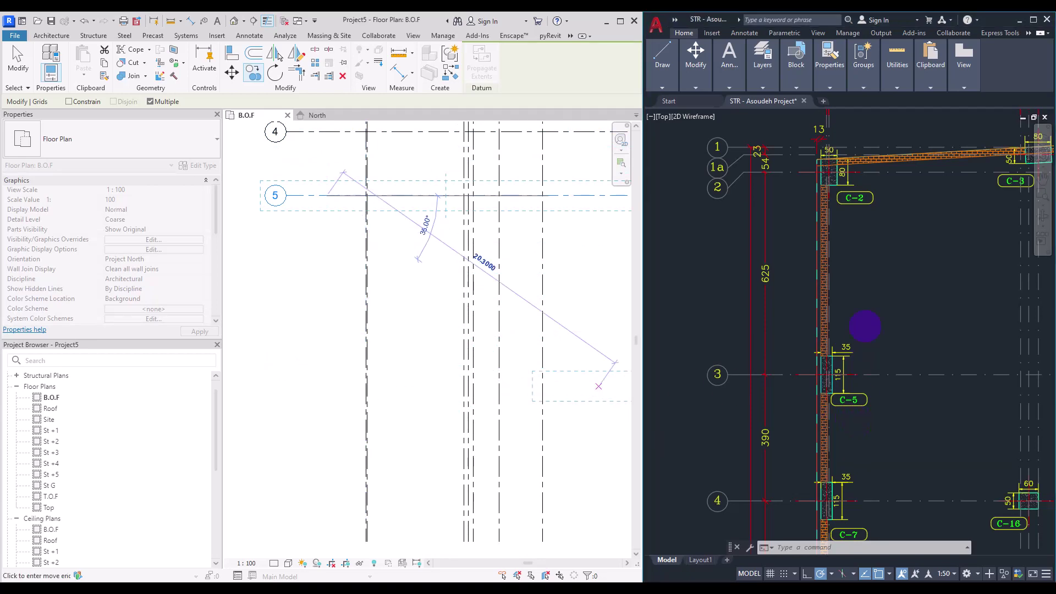
pyautogui.moveTo(864, 437); pyautogui.dragTo(896, 233, button='middle')
pyautogui.moveTo(870, 388); pyautogui.dragTo(855, 202, button='middle')
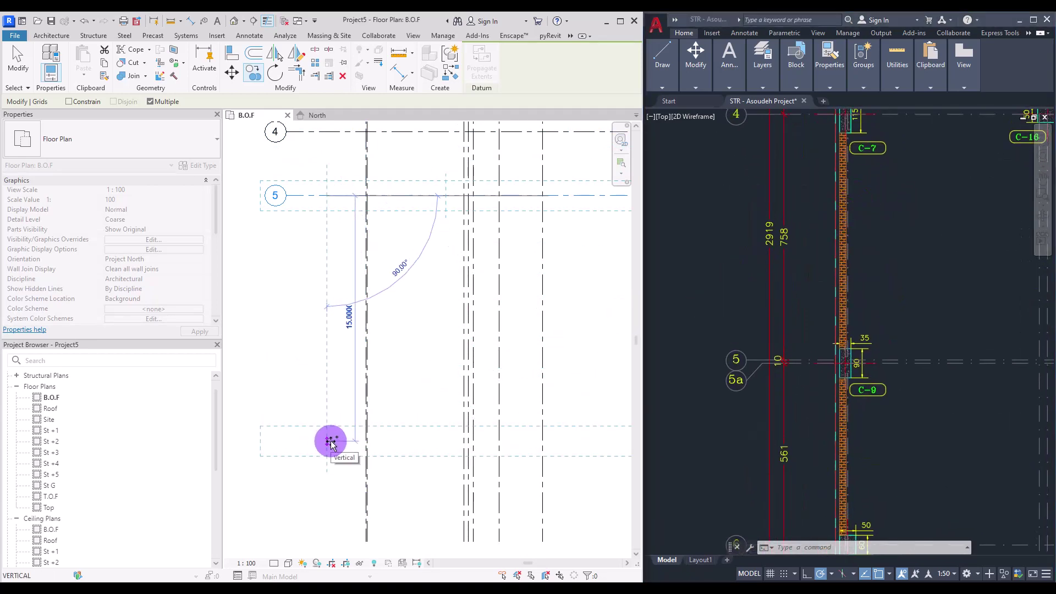
pyautogui.write('7.58')
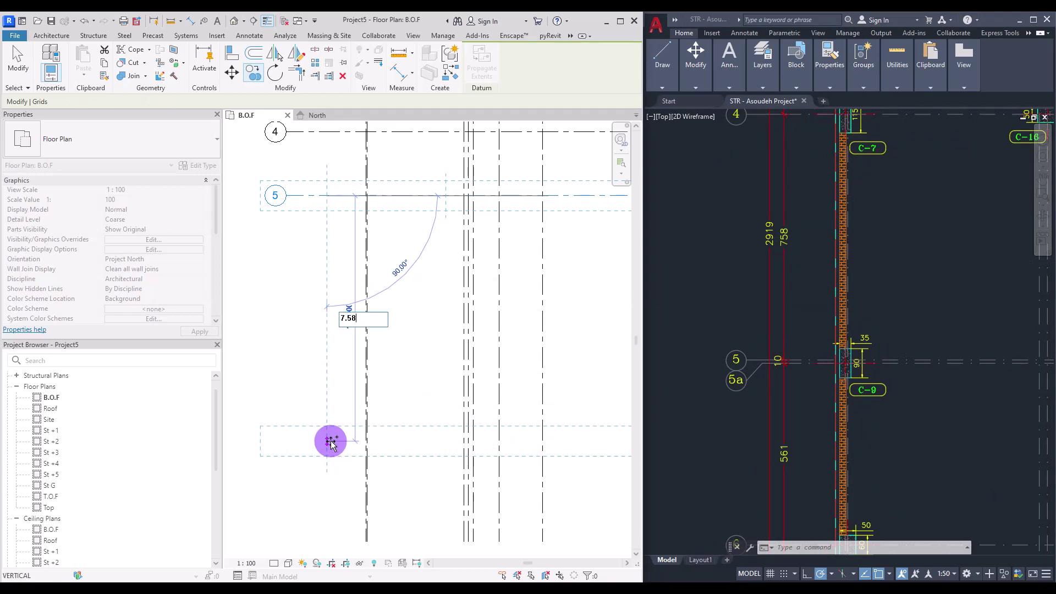
pyautogui.press('Return')
pyautogui.moveTo(284, 477); pyautogui.dragTo(315, 380, button='middle')
pyautogui.write('0')
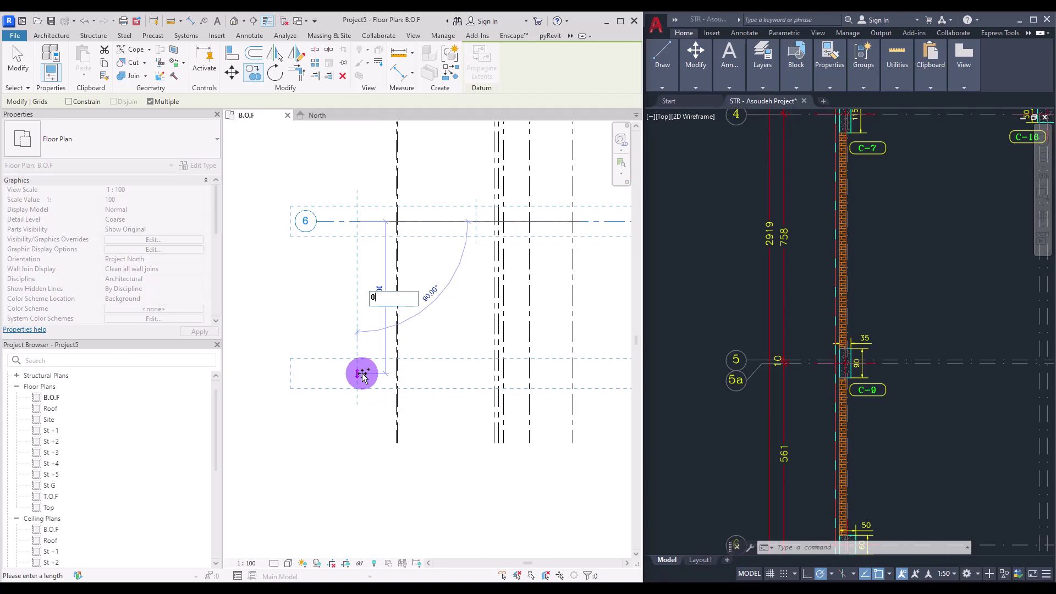
pyautogui.press('Return')
pyautogui.moveTo(361, 373); pyautogui.dragTo(362, 334, button='middle')
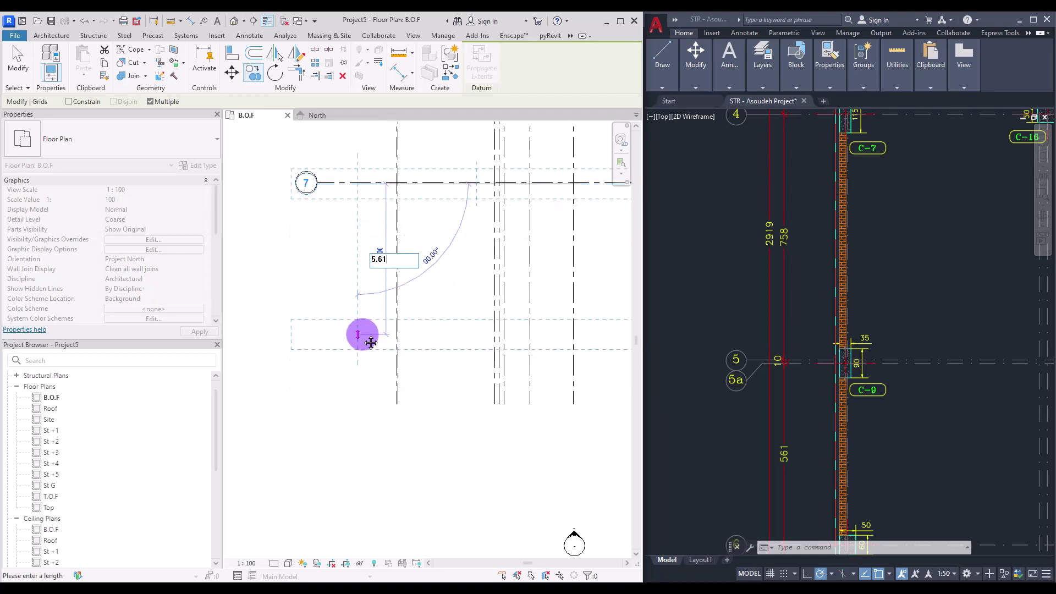
pyautogui.press('Return')
# Place the last three horizontal grid copies downward at successive spacings of 4.37, 0.29 and 0.33 m, and end the copying
pyautogui.moveTo(730, 483); pyautogui.dragTo(725, 202, button='middle')
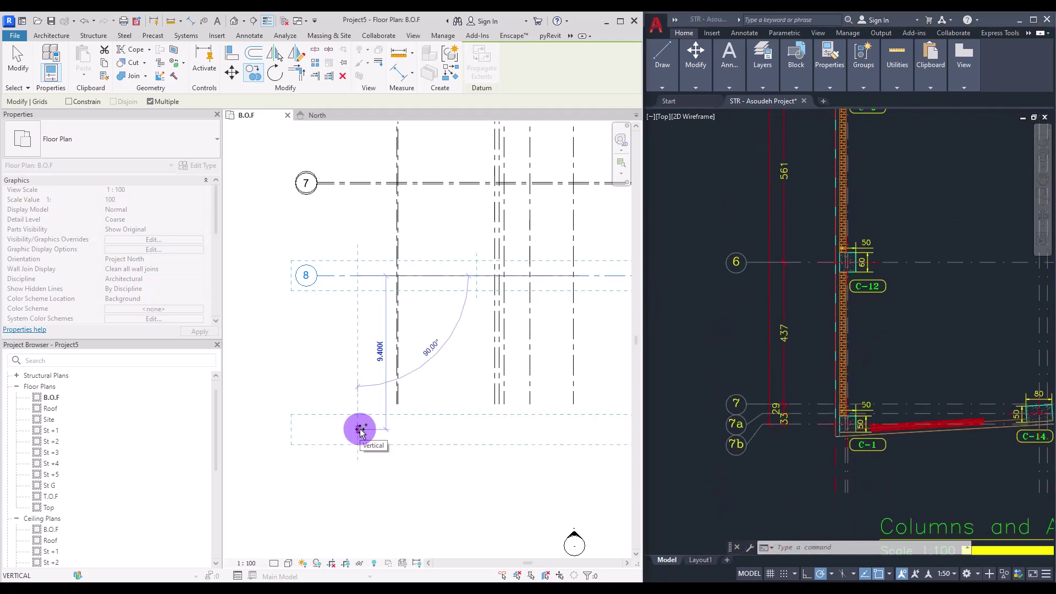
pyautogui.write('4.37')
pyautogui.press('Return')
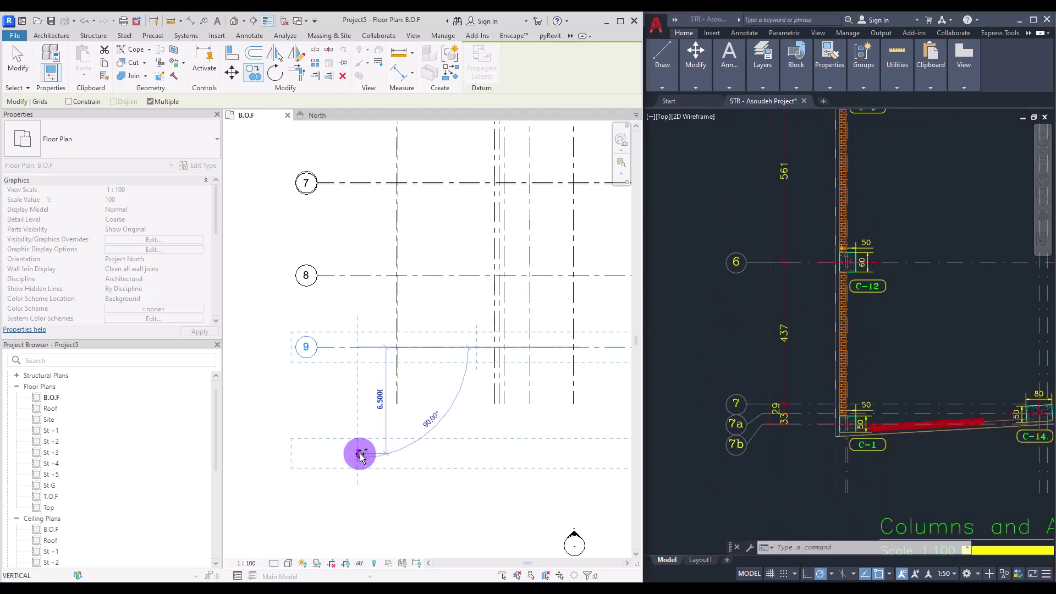
pyautogui.write('0.29')
pyautogui.press('Return')
pyautogui.write('0.')
pyautogui.press('Return')
pyautogui.press('Escape')
pyautogui.press('Escape')
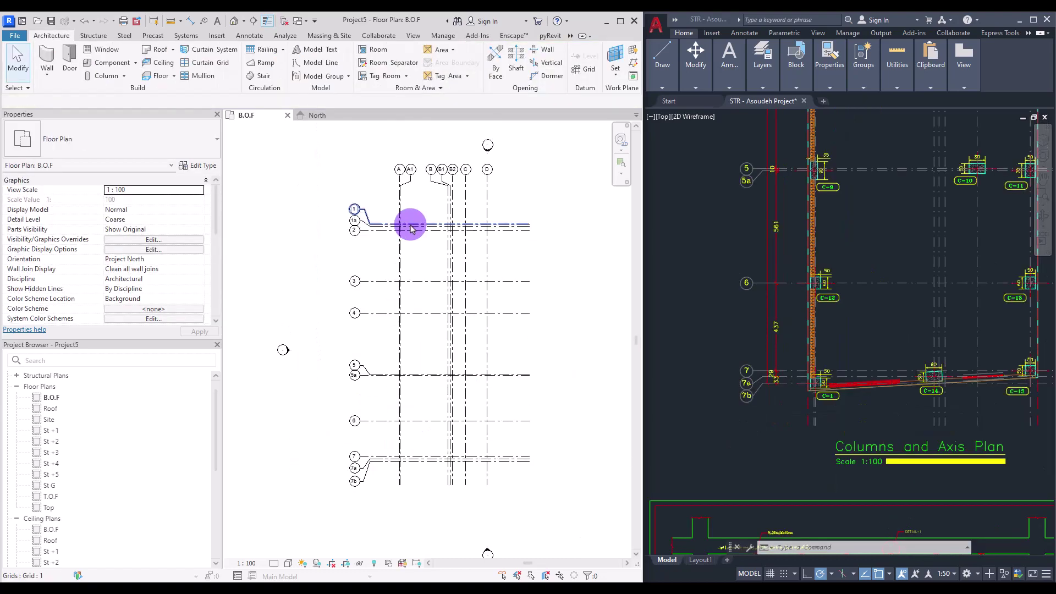
# Start an aligned dimension chain across vertical grids A, A1 and B
pyautogui.scroll(3, 410, 223)
pyautogui.moveTo(413, 219); pyautogui.dragTo(408, 261, button='middle')
pyautogui.scroll(3, 408, 262)
pyautogui.click(249, 35)
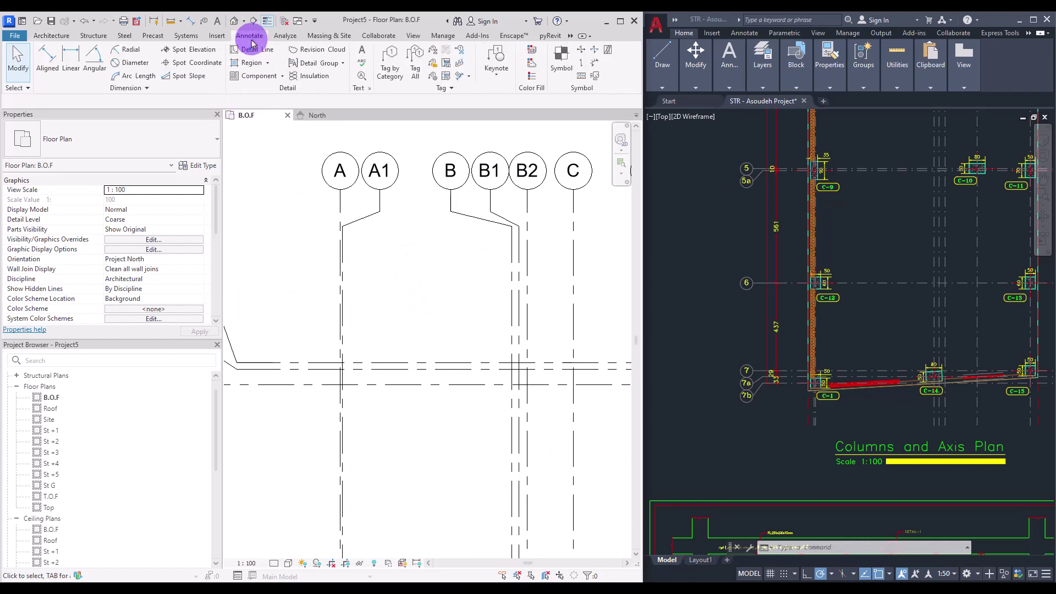
pyautogui.click(47, 60)
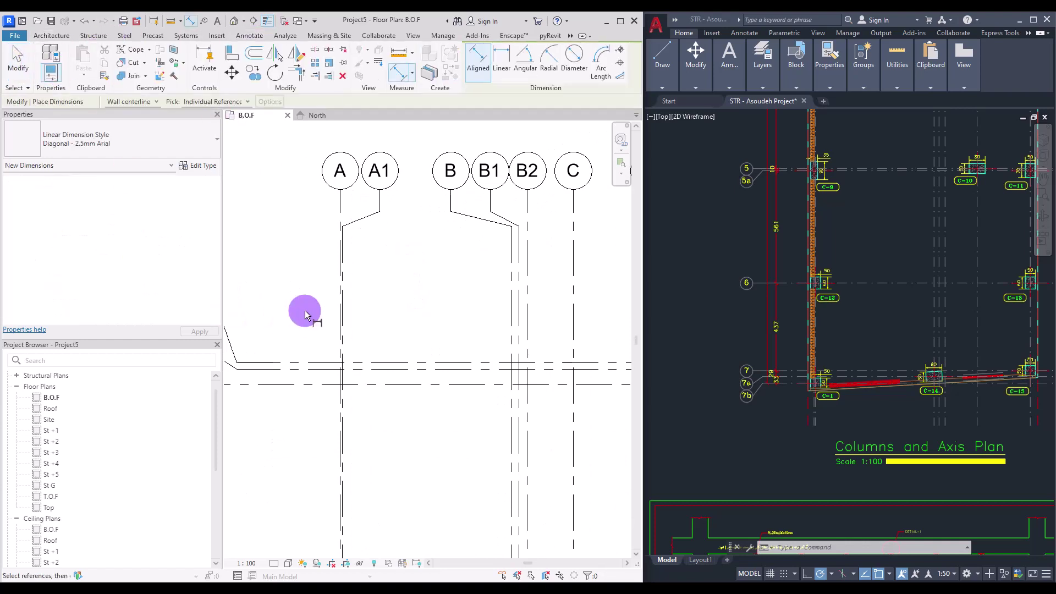
pyautogui.scroll(1, 436, 290)
pyautogui.moveTo(436, 291); pyautogui.dragTo(393, 325, button='middle')
pyautogui.click(279, 222)
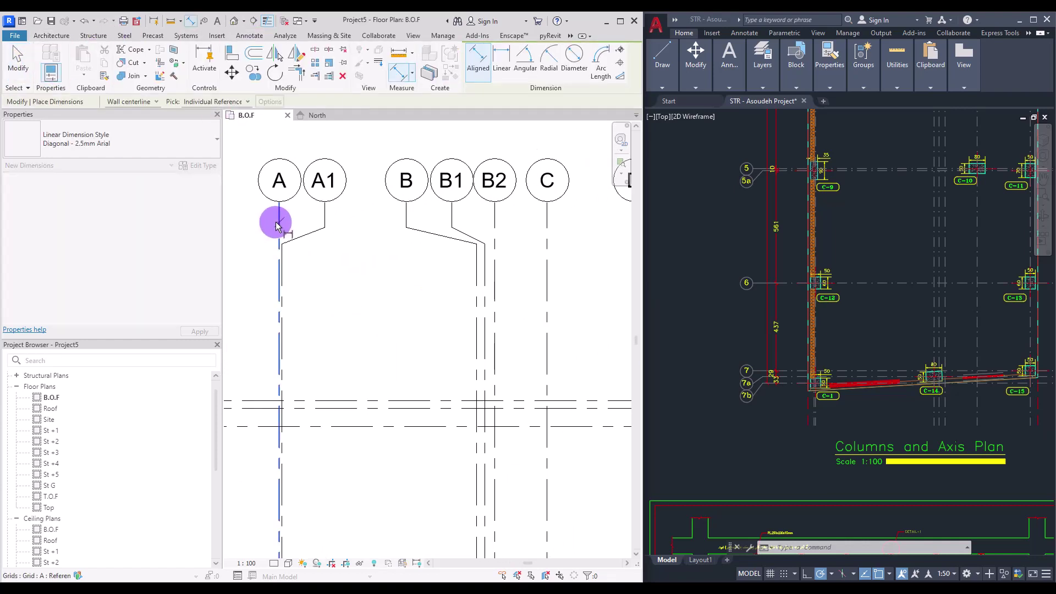
pyautogui.click(282, 268)
pyautogui.click(476, 292)
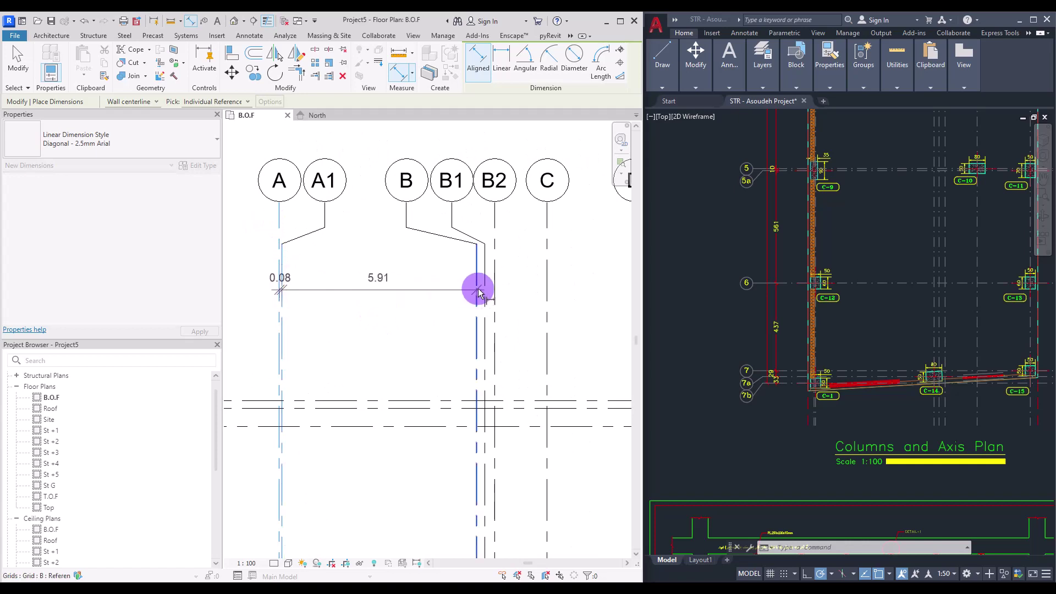
# Continue the dimension chain through grids B1, B2, C and D and place it between the bubbles and horizontal grid 1
pyautogui.click(485, 289)
pyautogui.click(494, 289)
pyautogui.moveTo(528, 299); pyautogui.dragTo(452, 306, button='middle')
pyautogui.click(461, 306)
pyautogui.click(547, 300)
pyautogui.moveTo(534, 331); pyautogui.dragTo(551, 327, button='middle')
pyautogui.scroll(-1, 551, 328)
pyautogui.scroll(-1, 553, 331)
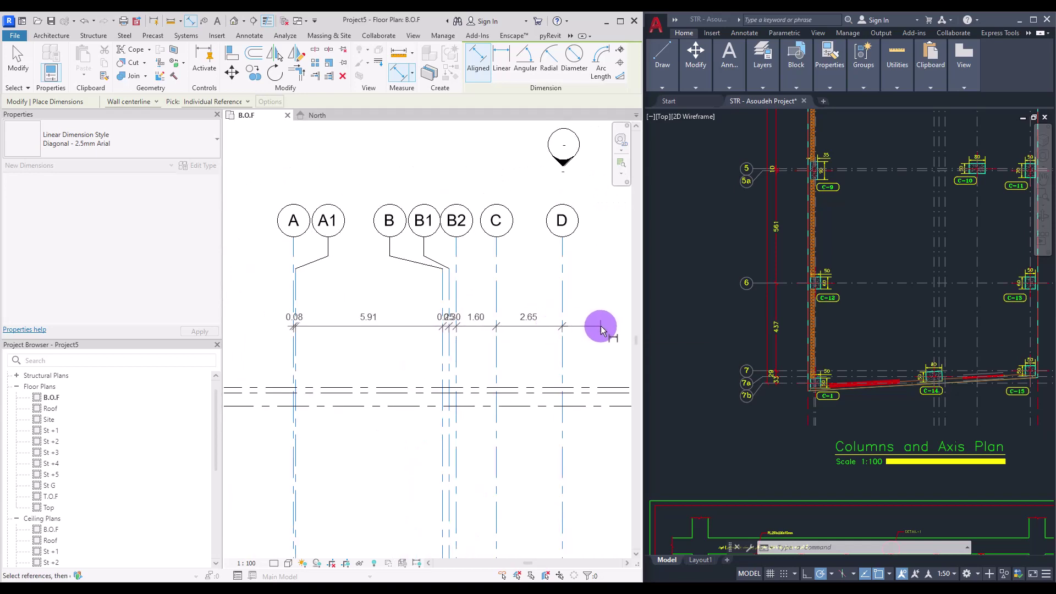
pyautogui.click(604, 330)
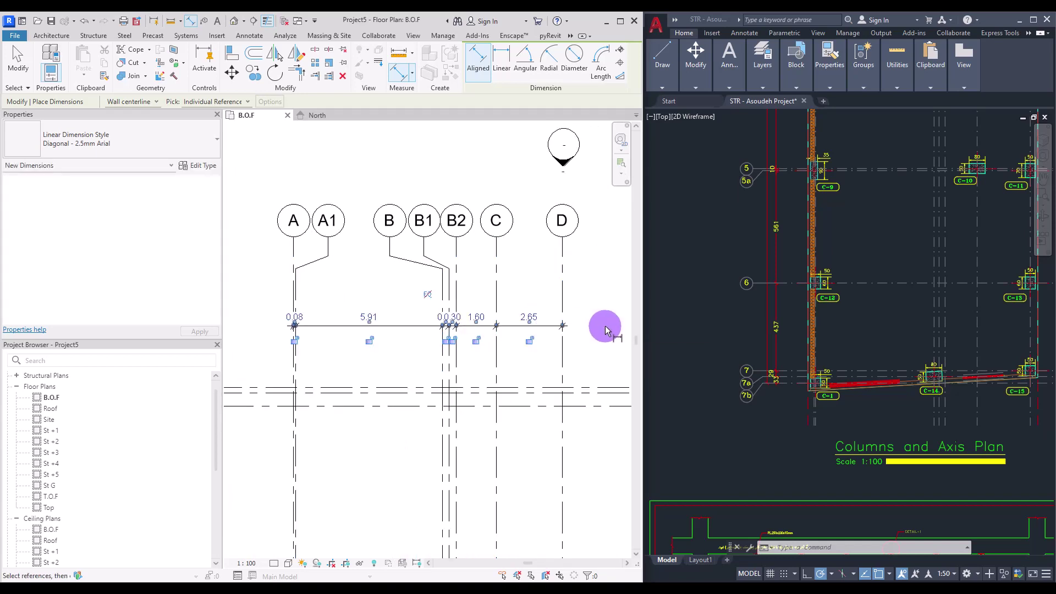
# Place an overall aligned dimension from vertical grid A to grid D just above the spacing chain, and end dimensioning
pyautogui.click(294, 363)
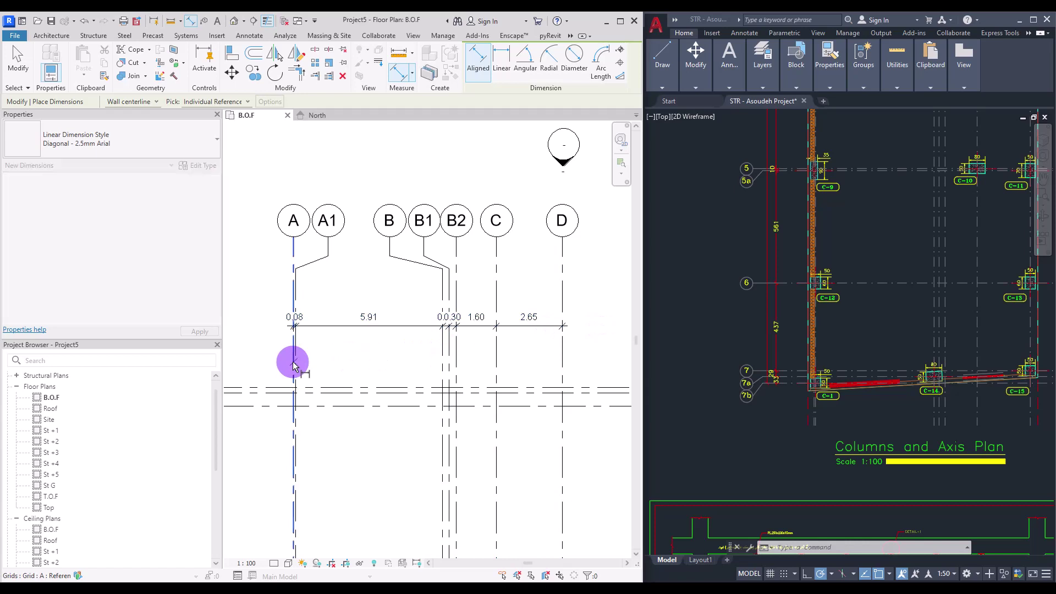
pyautogui.click(561, 365)
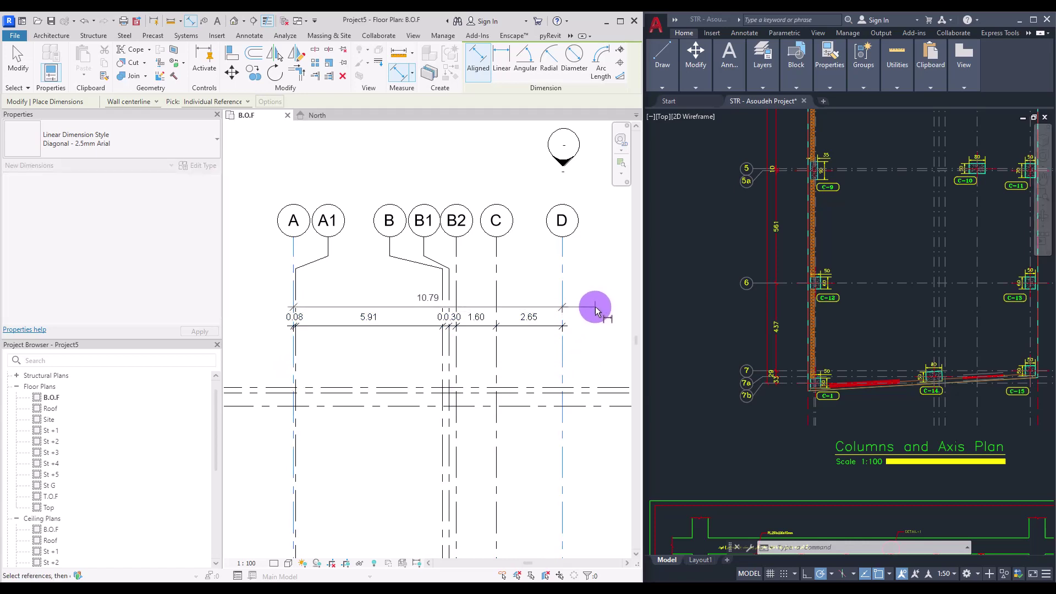
pyautogui.click(595, 311)
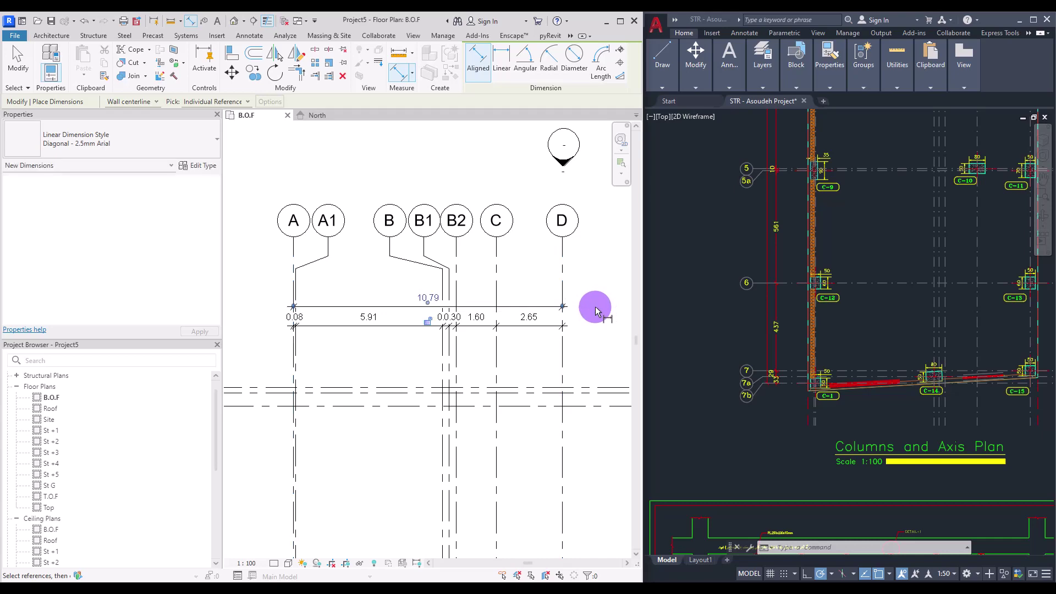
pyautogui.press('Escape')
pyautogui.press('Escape')
# In the type properties of the vertical-grid dimension chain, set the text size to 2 mm
pyautogui.click(337, 329)
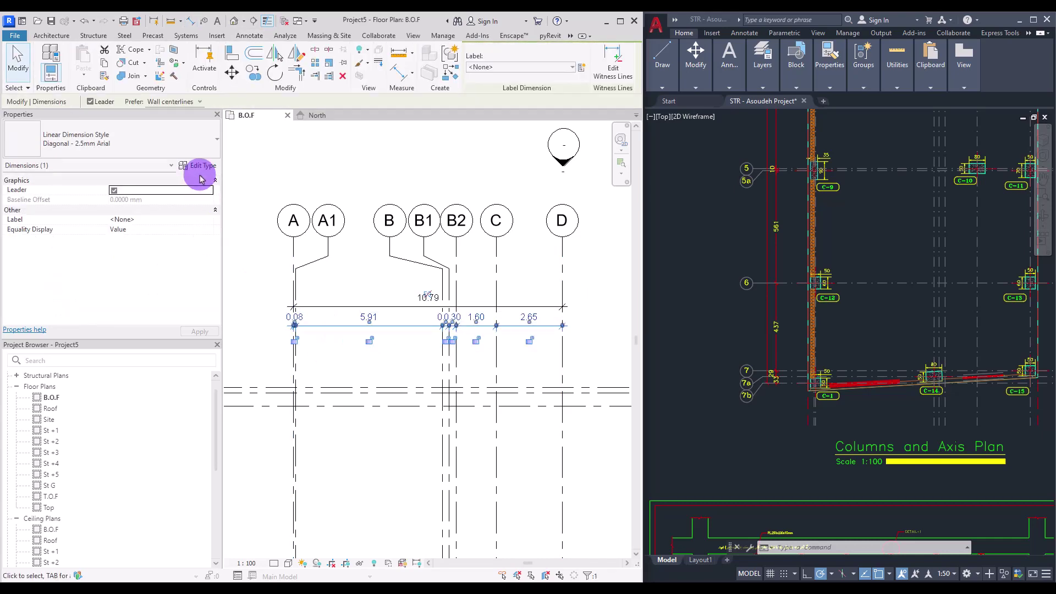
pyautogui.click(199, 165)
pyautogui.moveTo(438, 129); pyautogui.dragTo(257, 106)
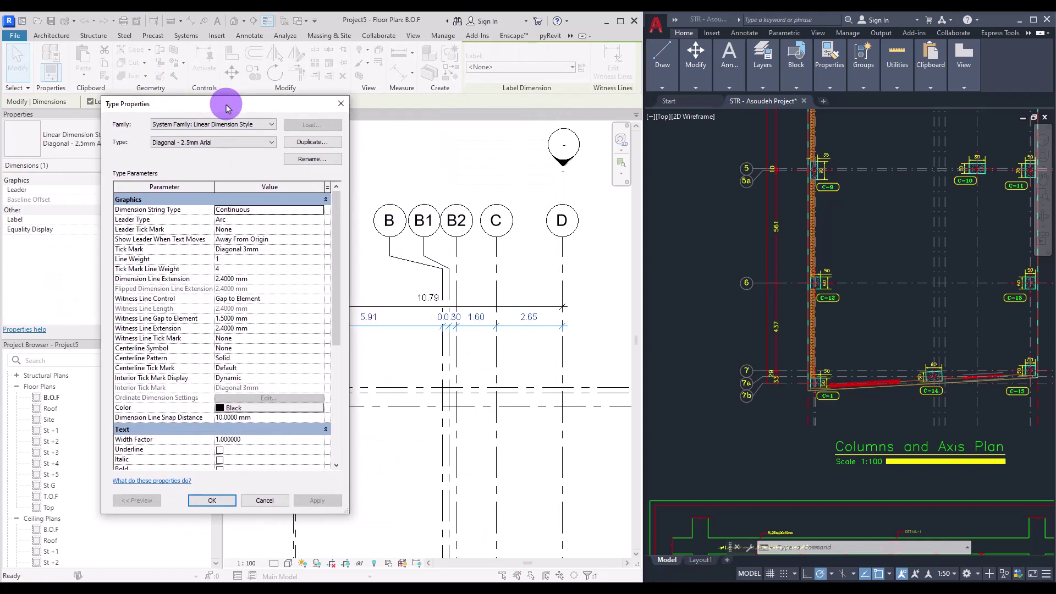
pyautogui.moveTo(363, 267); pyautogui.dragTo(346, 348)
pyautogui.click(288, 303)
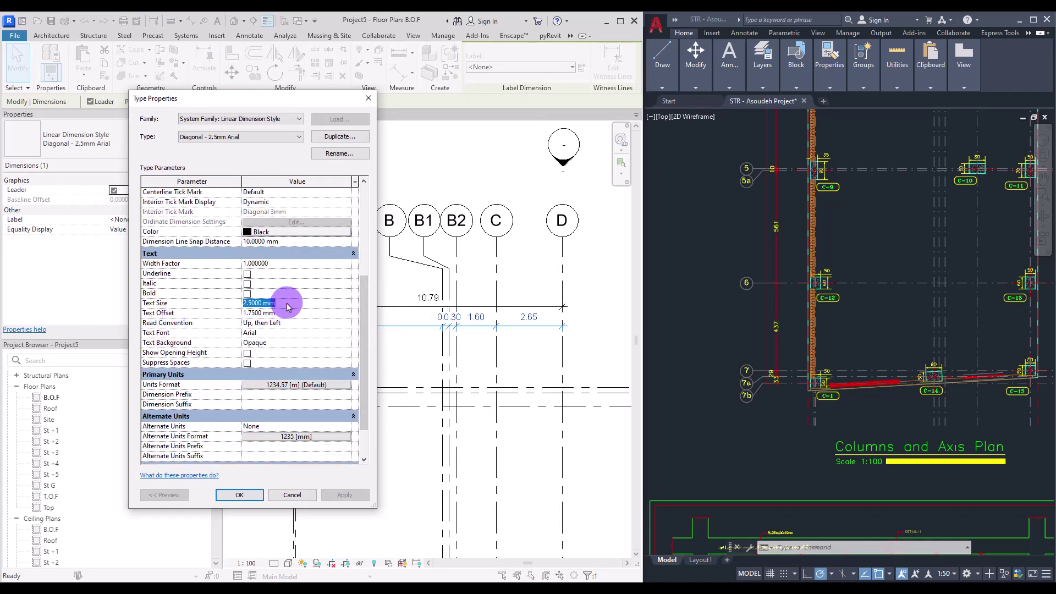
pyautogui.write('2')
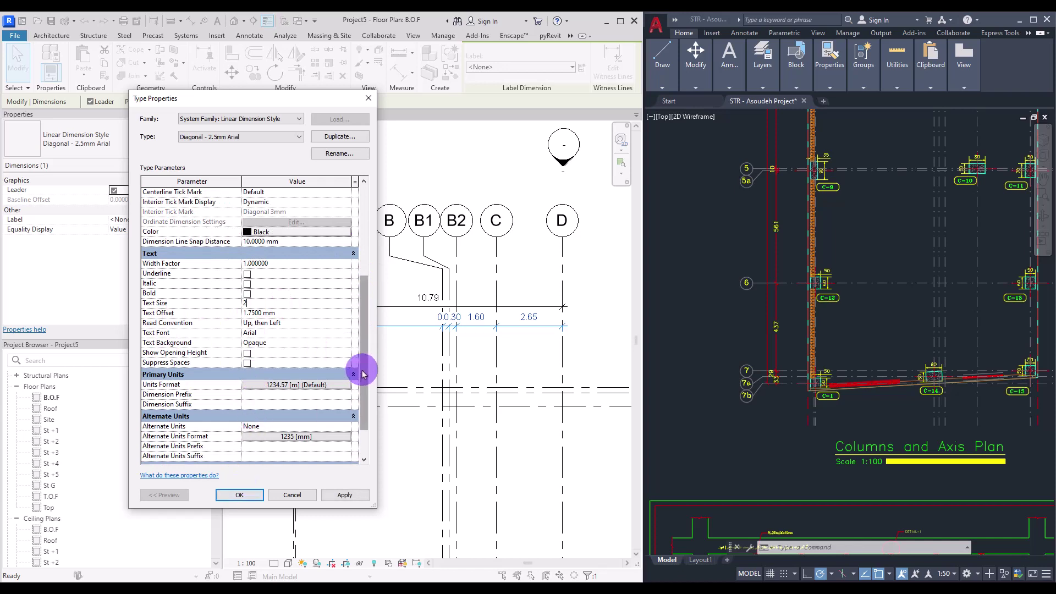
# Set the dimension type's leader to Line and its witness line control to Fixed to Dimension Line, and apply the changes
pyautogui.moveTo(361, 372); pyautogui.dragTo(361, 264)
pyautogui.click(346, 214)
pyautogui.click(347, 214)
pyautogui.click(260, 225)
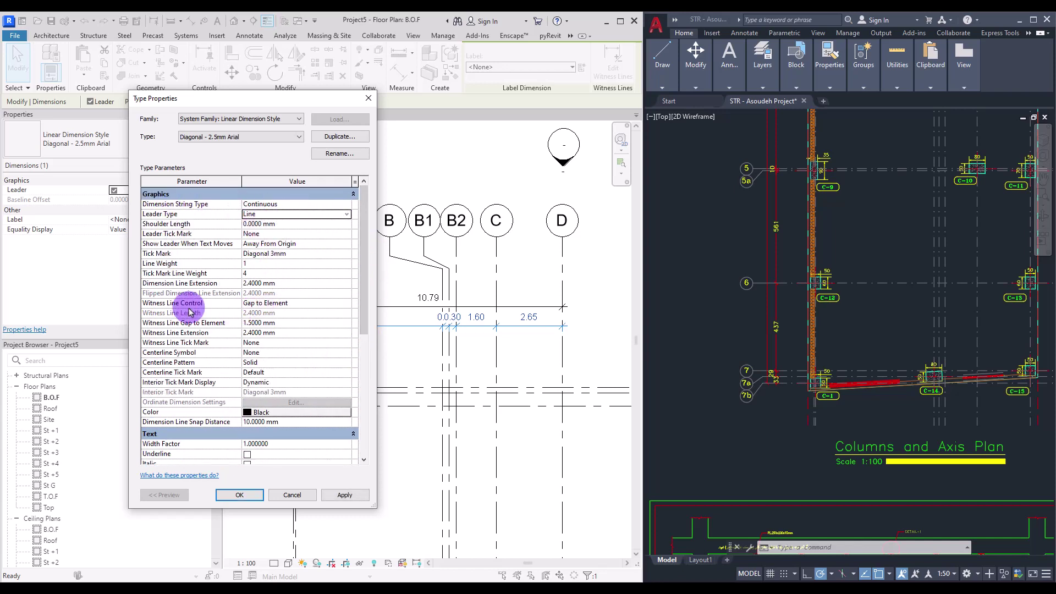
pyautogui.click(348, 305)
pyautogui.click(265, 322)
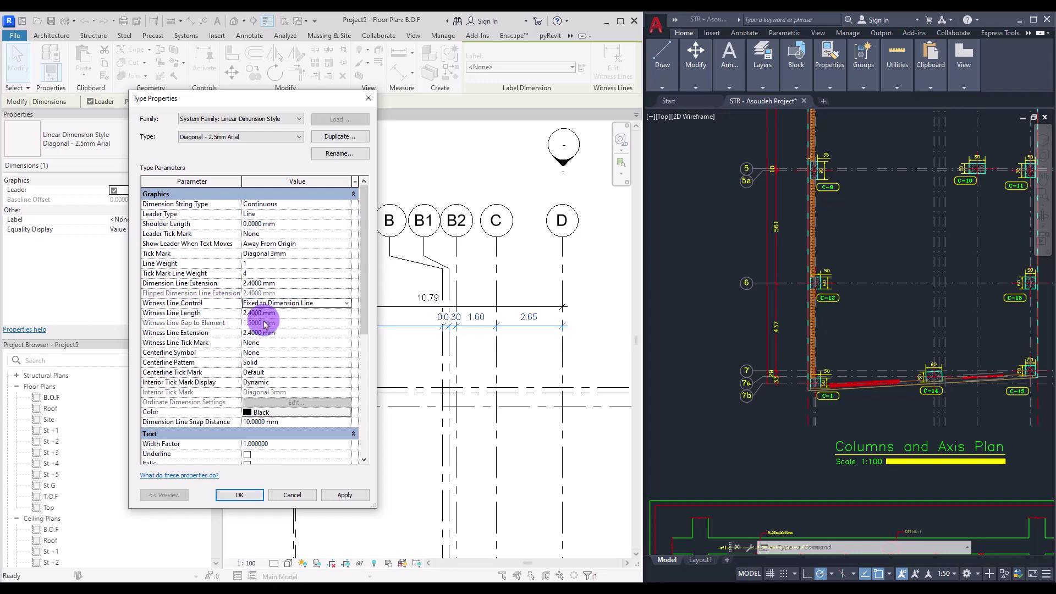
pyautogui.click(237, 492)
pyautogui.click(342, 365)
# Move the overlapping 0.25 and 0.30 dimension texts apart, to either side of grids B, B1 and B2
pyautogui.scroll(3, 363, 352)
pyautogui.moveTo(385, 341); pyautogui.dragTo(266, 364, button='middle')
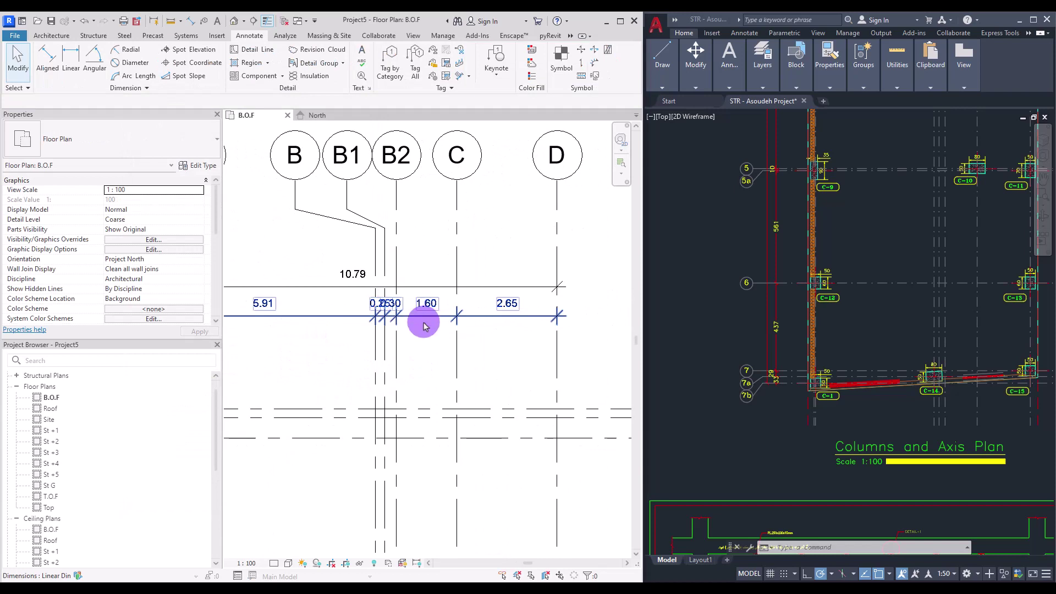
pyautogui.scroll(1, 373, 319)
pyautogui.moveTo(360, 335); pyautogui.dragTo(357, 362, button='middle')
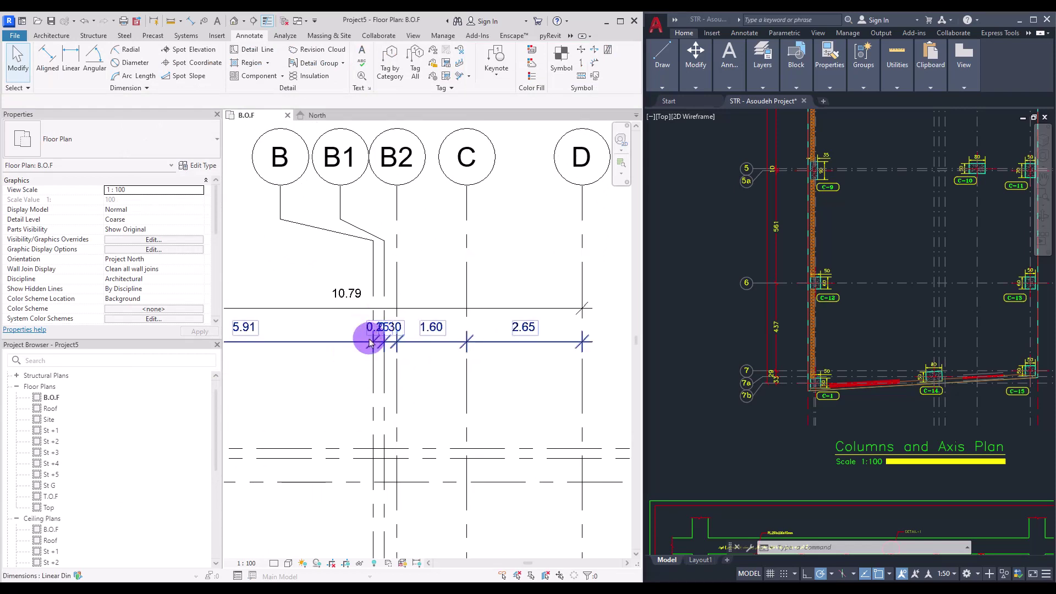
pyautogui.click(370, 339)
pyautogui.moveTo(379, 339); pyautogui.dragTo(407, 338)
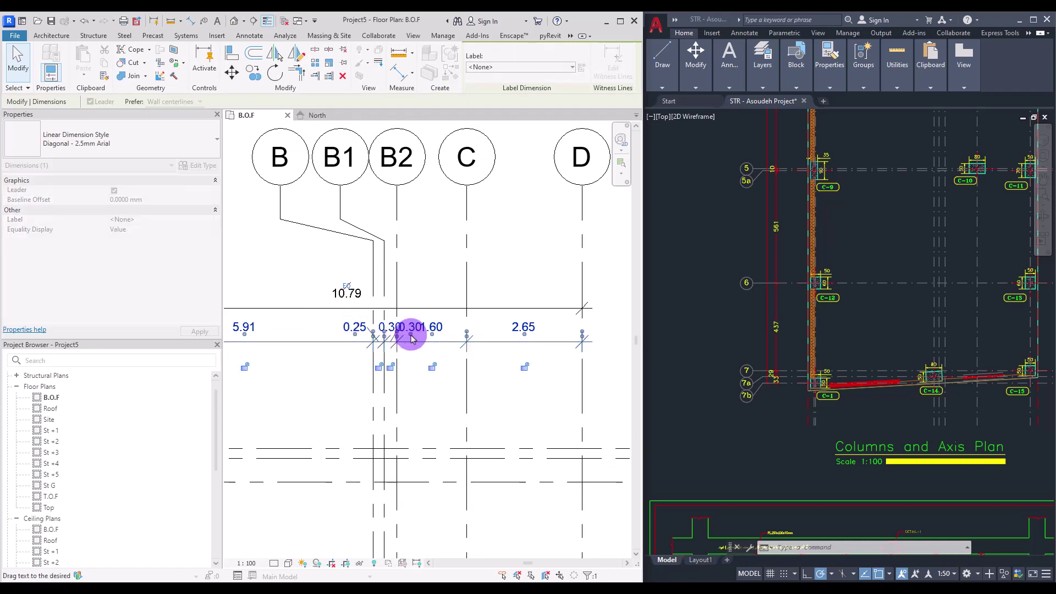
pyautogui.moveTo(407, 338); pyautogui.dragTo(407, 340)
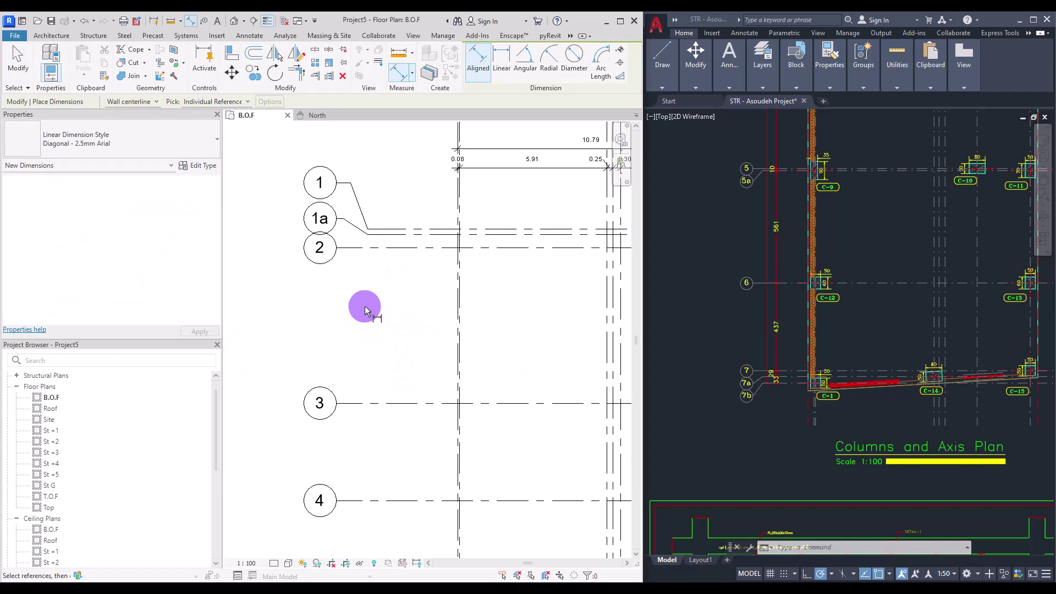
# Start an aligned dimension chain across horizontal grids 1, 1a, 2 and 3
pyautogui.press('Escape')
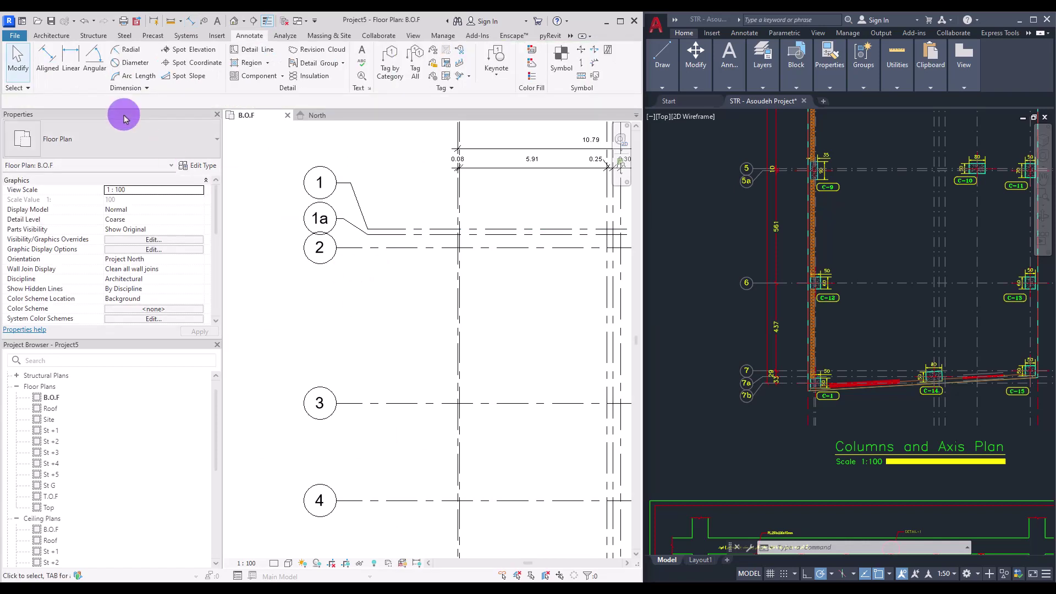
pyautogui.click(46, 61)
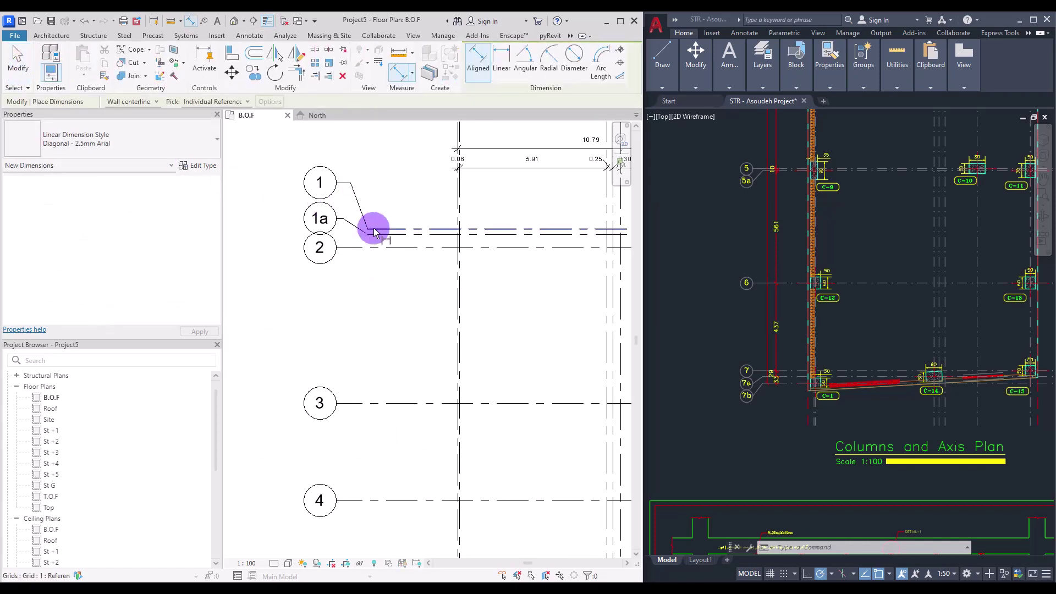
pyautogui.click(400, 231)
pyautogui.click(397, 248)
pyautogui.click(413, 403)
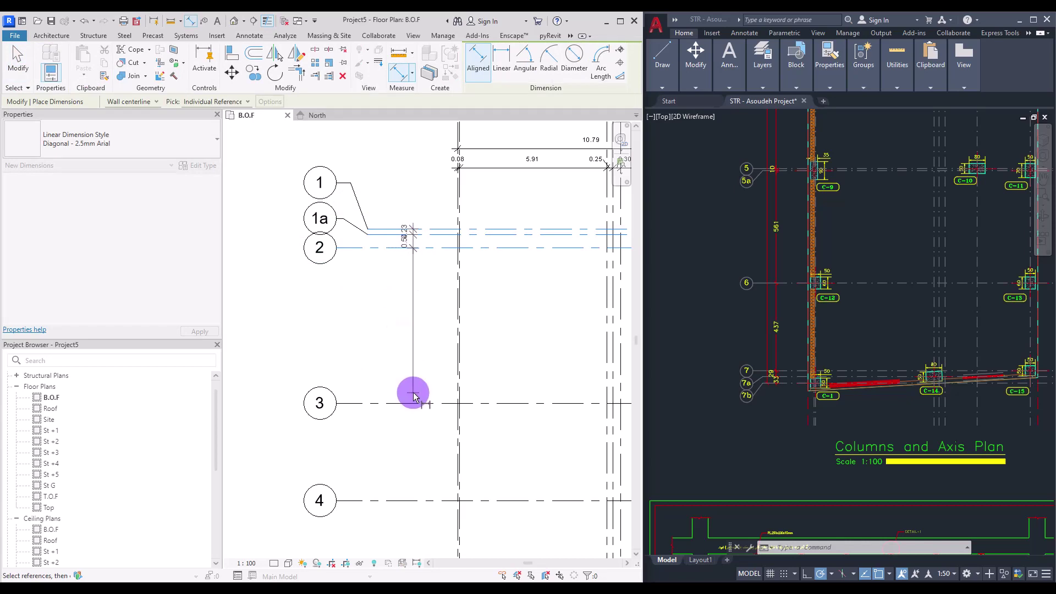
# Continue the dimension chain through horizontal grids 4, 5, 5a, 6, 7, 7a and 7b and place it between the bubbles and grid A
pyautogui.moveTo(421, 503); pyautogui.dragTo(415, 196, button='middle')
pyautogui.click(415, 193)
pyautogui.click(427, 381)
pyautogui.click(428, 384)
pyautogui.click(428, 523)
pyautogui.moveTo(428, 523); pyautogui.dragTo(438, 280, button='middle')
pyautogui.click(433, 391)
pyautogui.click(431, 399)
pyautogui.click(432, 408)
pyautogui.click(433, 448)
# Place an overall aligned dimension between horizontal grids 7b and 1 on the bubble side of the chain, and end dimensioning
pyautogui.click(397, 407)
pyautogui.moveTo(403, 312); pyautogui.dragTo(377, 490, button='middle')
pyautogui.moveTo(383, 269); pyautogui.dragTo(340, 503, button='middle')
pyautogui.click(345, 333)
pyautogui.click(342, 276)
pyautogui.press('Escape')
# Move the overlapping dimension texts between horizontal grids 1, 1a and 2 apart along the chain
pyautogui.scroll(2, 316, 383)
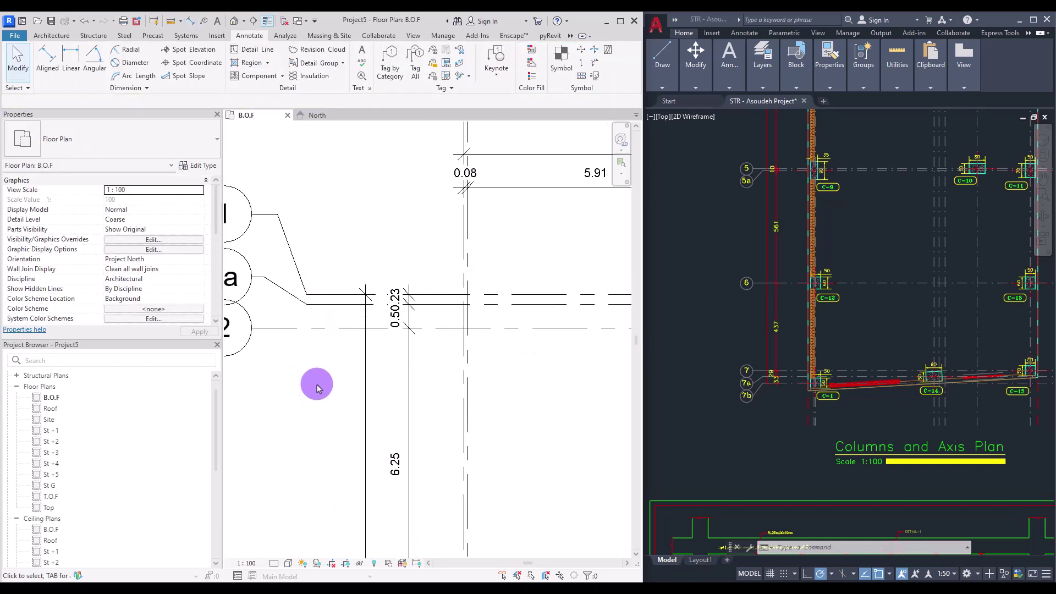
pyautogui.scroll(1, 317, 388)
pyautogui.click(413, 286)
pyautogui.moveTo(413, 281); pyautogui.dragTo(411, 267)
pyautogui.click(403, 345)
pyautogui.click(411, 312)
pyautogui.moveTo(411, 308); pyautogui.dragTo(415, 353)
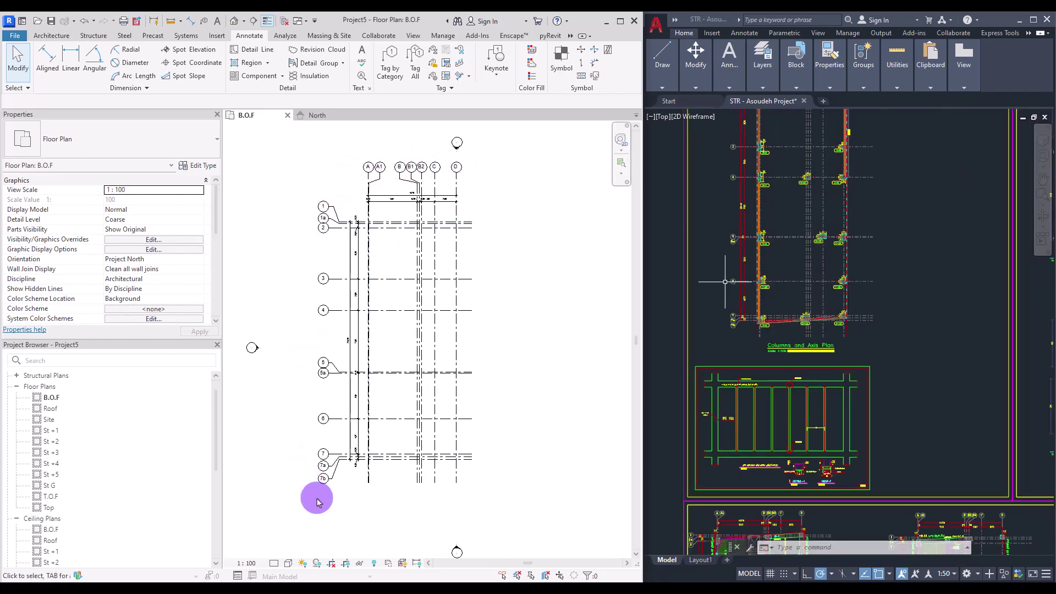
# Switch to AutoCAD, select the whole Columns and Axis Plan with its grids and dimensions, and copy it to the clipboard
pyautogui.moveTo(711, 257); pyautogui.dragTo(712, 375, button='middle')
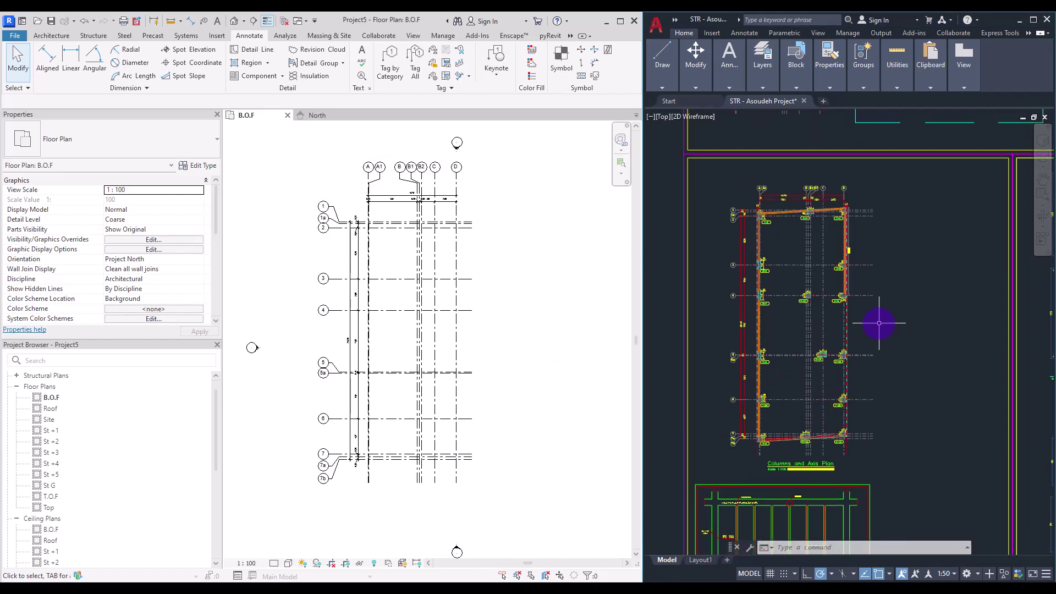
pyautogui.moveTo(823, 385); pyautogui.dragTo(842, 364, button='middle')
pyautogui.scroll(1, 794, 317)
pyautogui.scroll(-3, 781, 292)
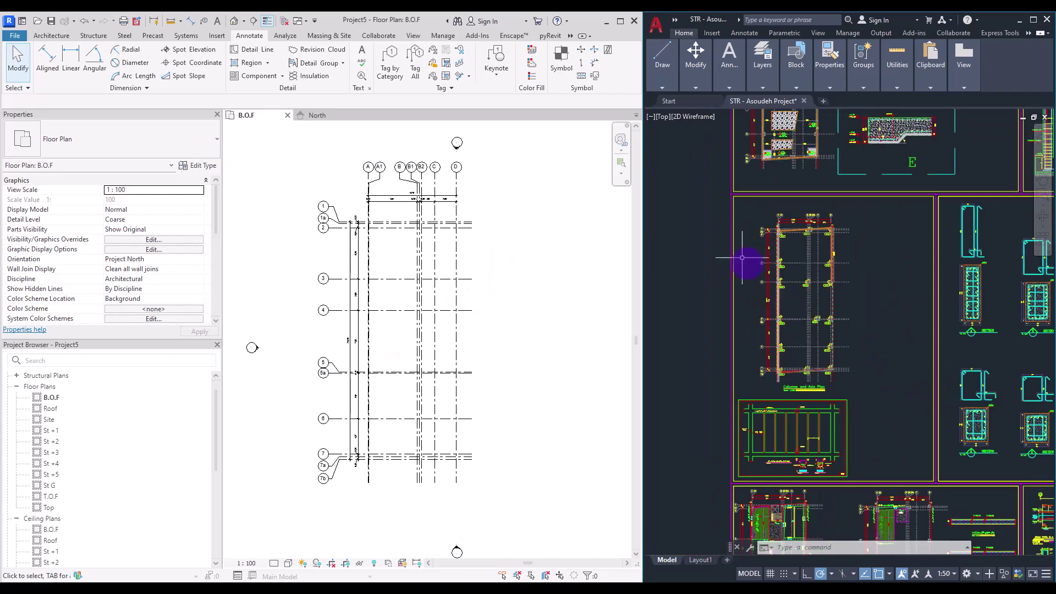
pyautogui.click(744, 207)
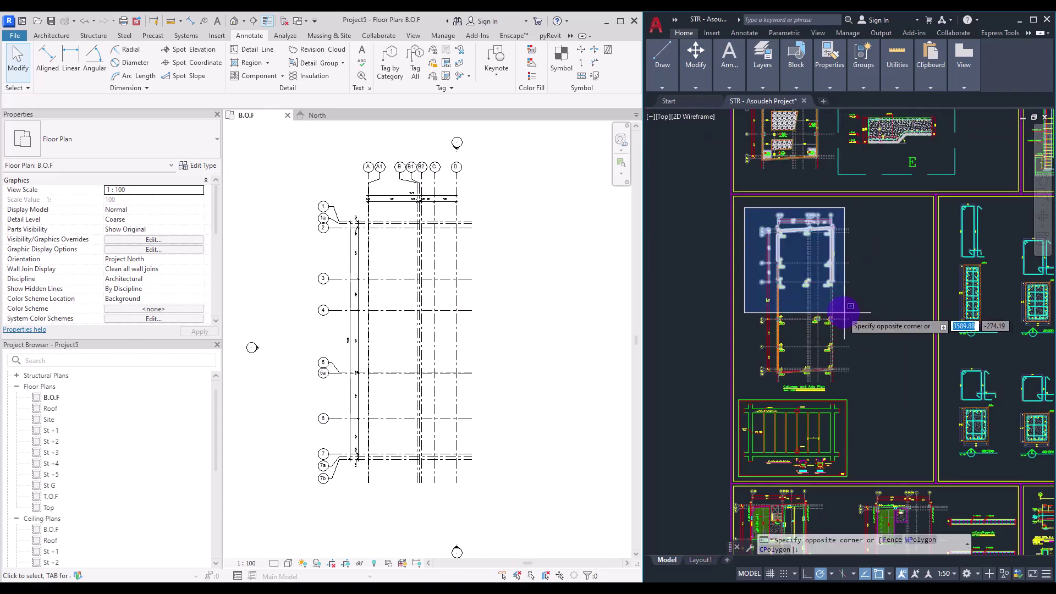
pyautogui.click(898, 376)
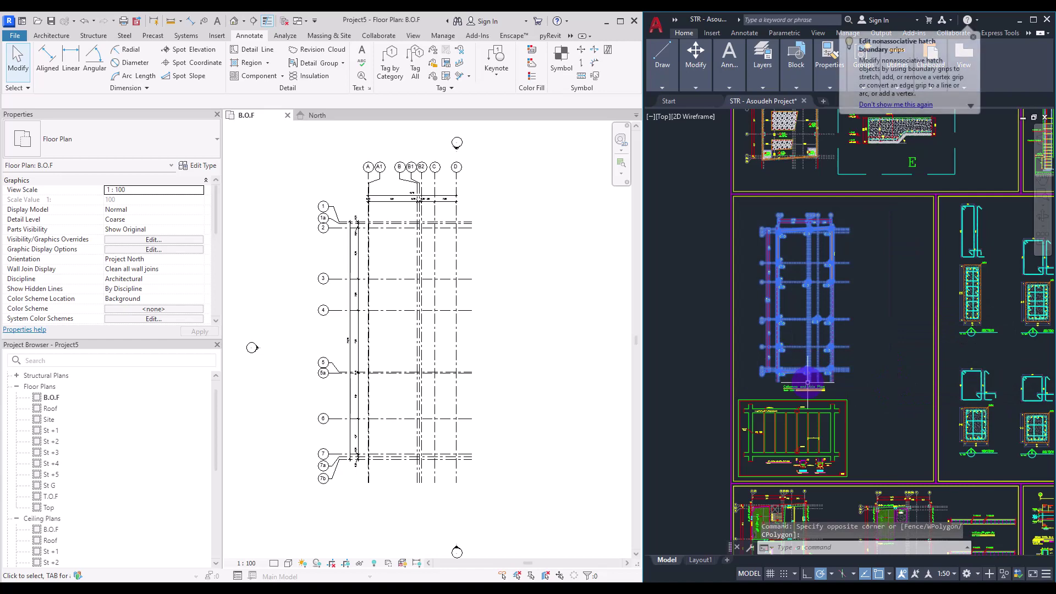
pyautogui.scroll(3, 809, 335)
pyautogui.moveTo(809, 334); pyautogui.dragTo(814, 425, button='middle')
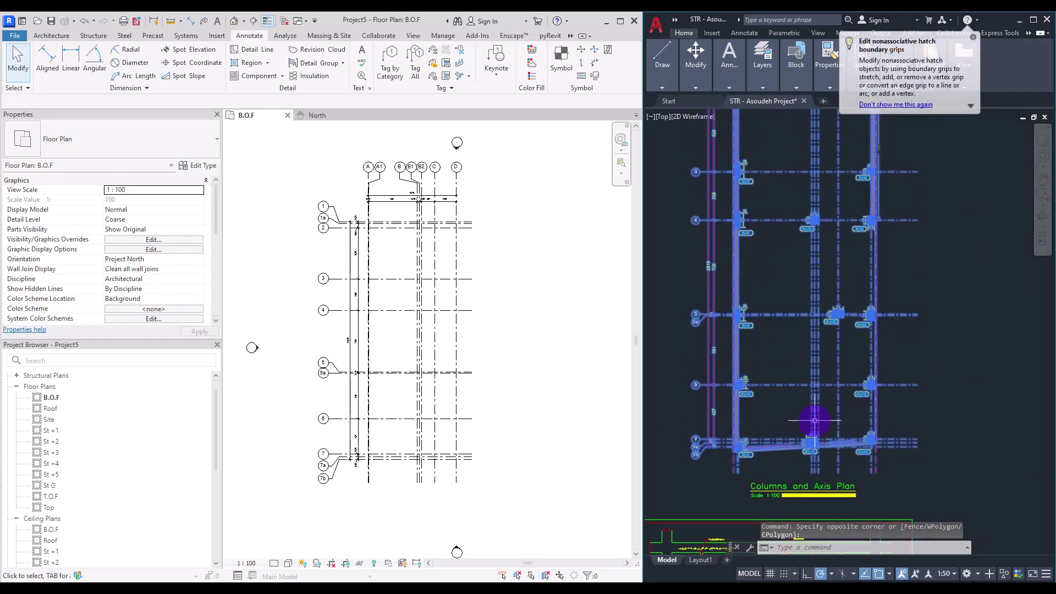
pyautogui.hotkey('ctrl', 'c')
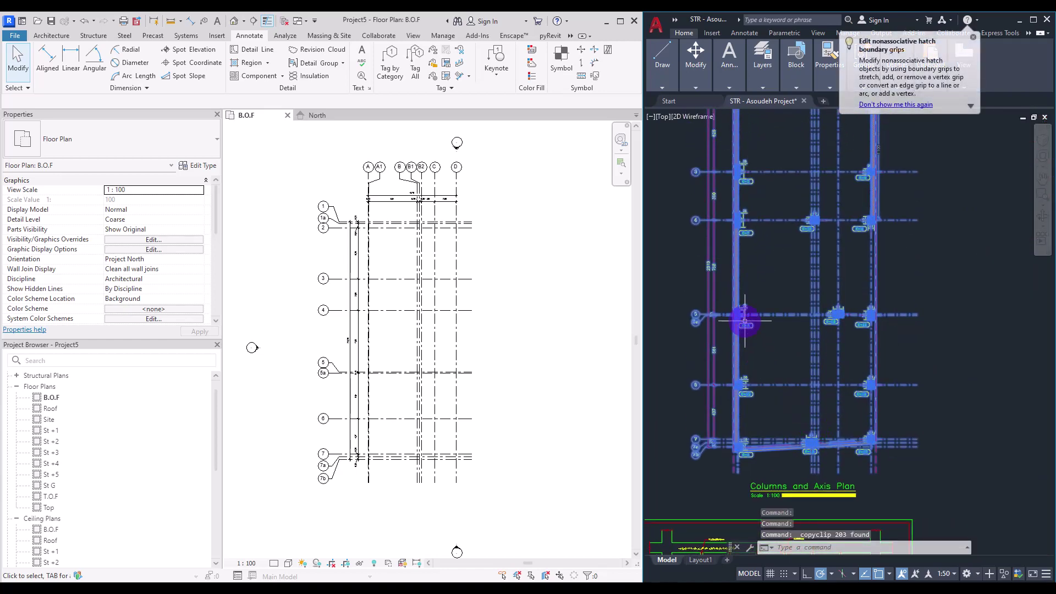
# Create a new blank drawing and paste the copied column and axis plan into it
pyautogui.click(823, 105)
pyautogui.click(778, 237)
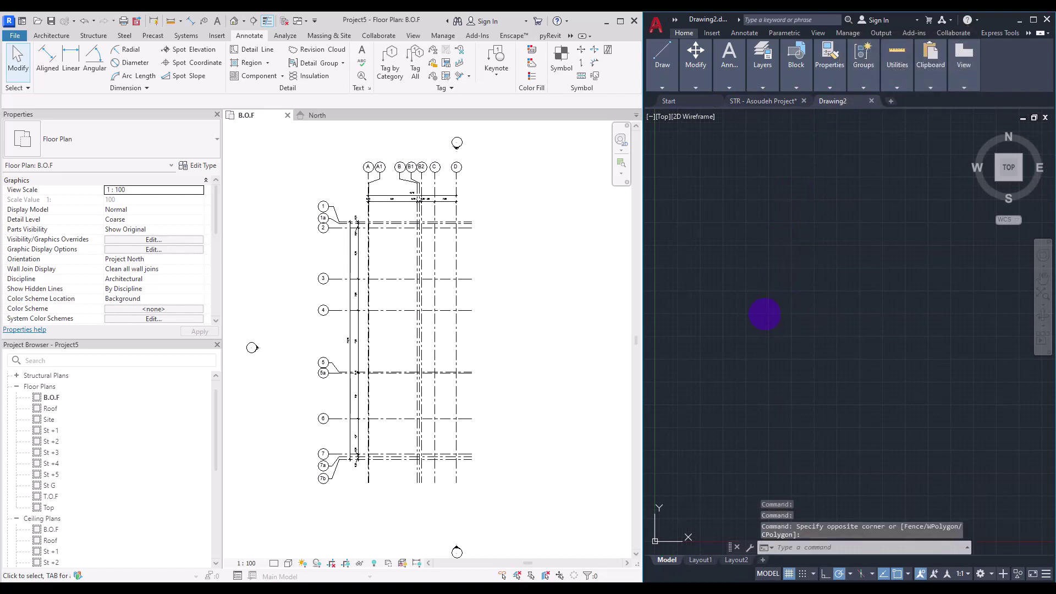
pyautogui.hotkey('ctrl', 'v')
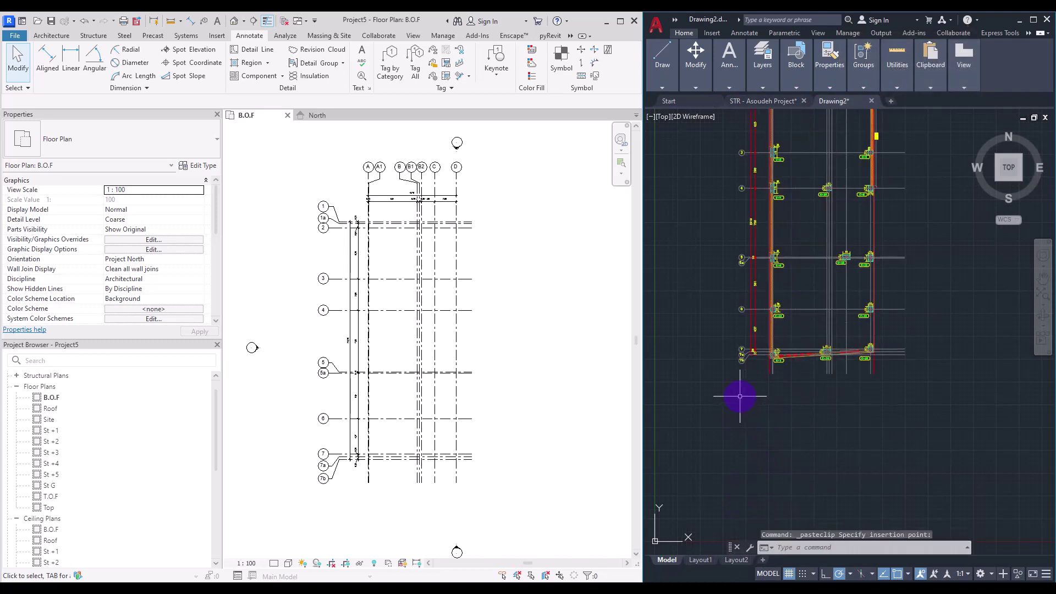
pyautogui.scroll(-2, 739, 396)
pyautogui.click(736, 395)
pyautogui.scroll(3, 752, 300)
pyautogui.click(781, 255)
pyautogui.click(776, 259)
pyautogui.scroll(-1, 788, 231)
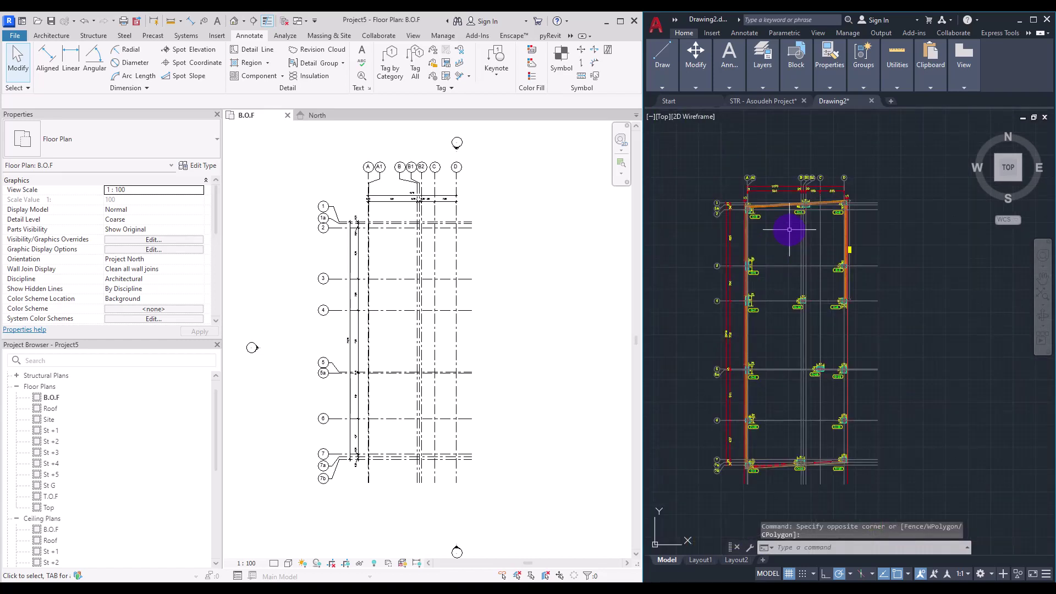
# Set the new drawing's insertion scale units to Meters
pyautogui.click(912, 265)
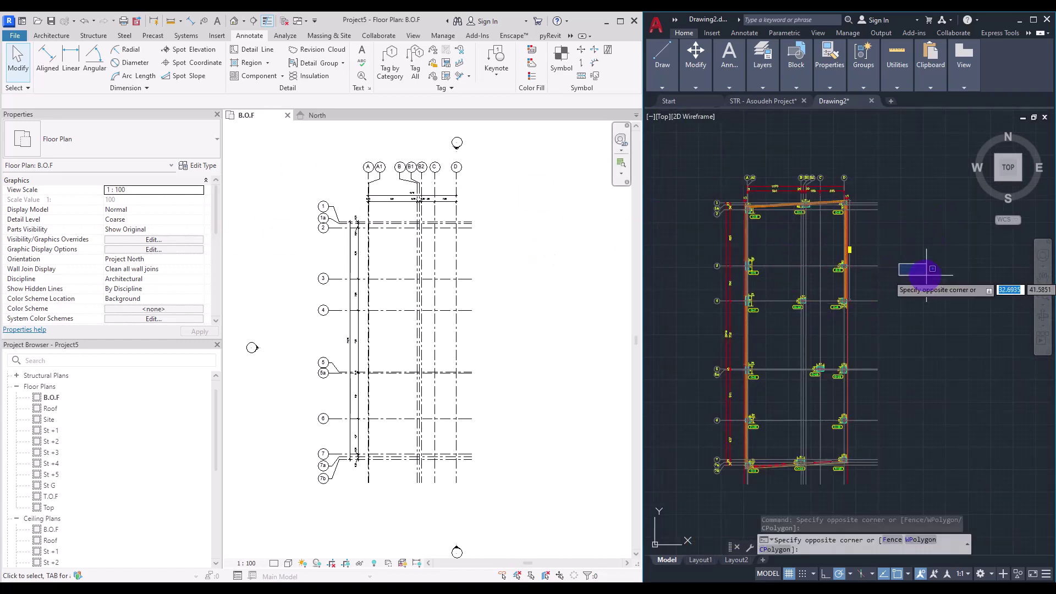
pyautogui.write('u')
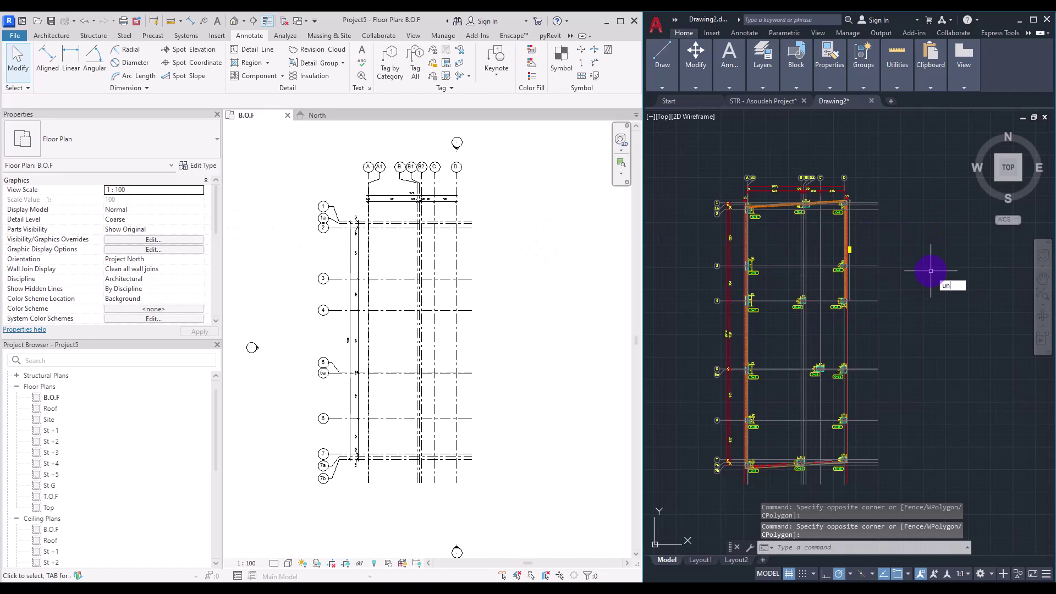
pyautogui.write('n')
pyautogui.press('Return')
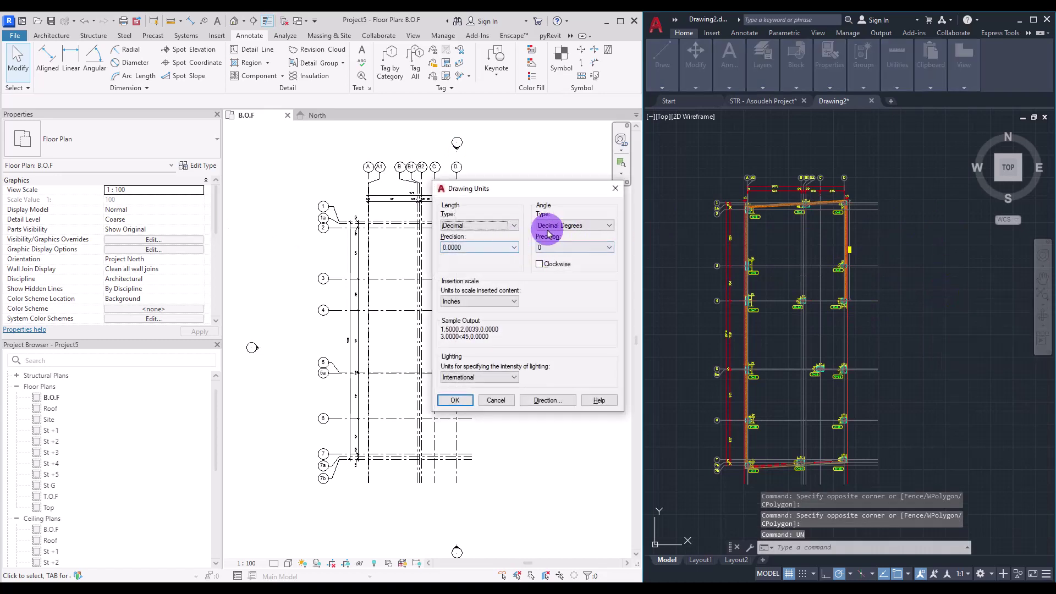
pyautogui.click(477, 301)
pyautogui.click(468, 362)
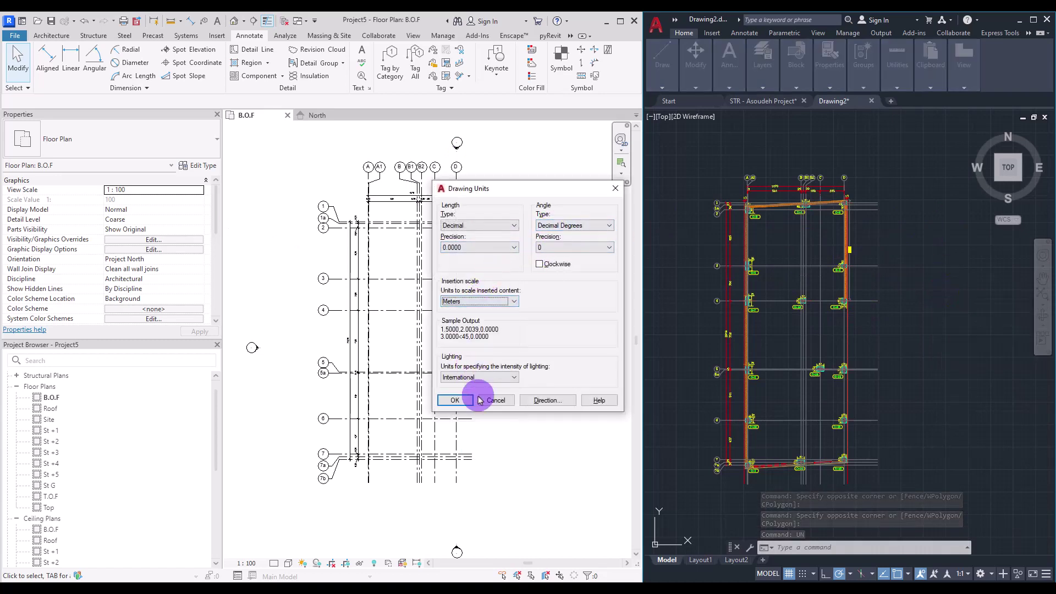
pyautogui.click(456, 400)
pyautogui.click(855, 383)
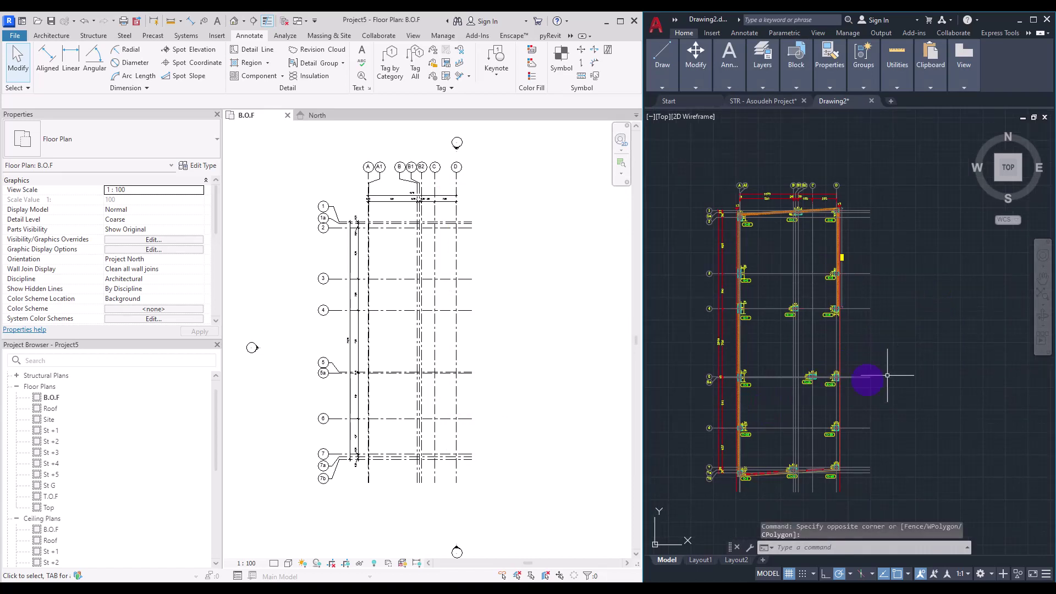
pyautogui.click(918, 349)
pyautogui.click(918, 348)
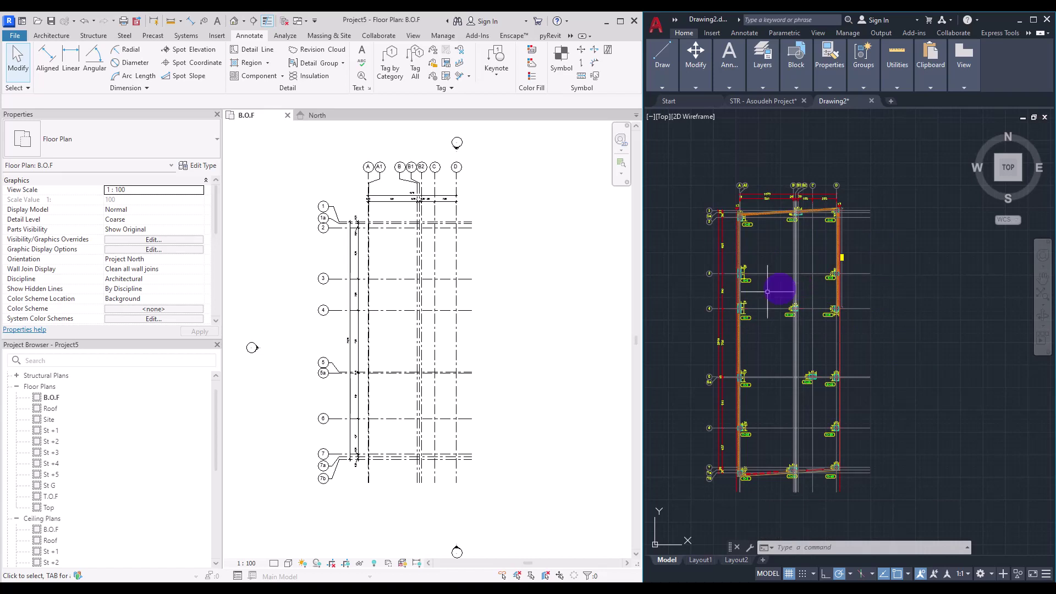
pyautogui.click(934, 275)
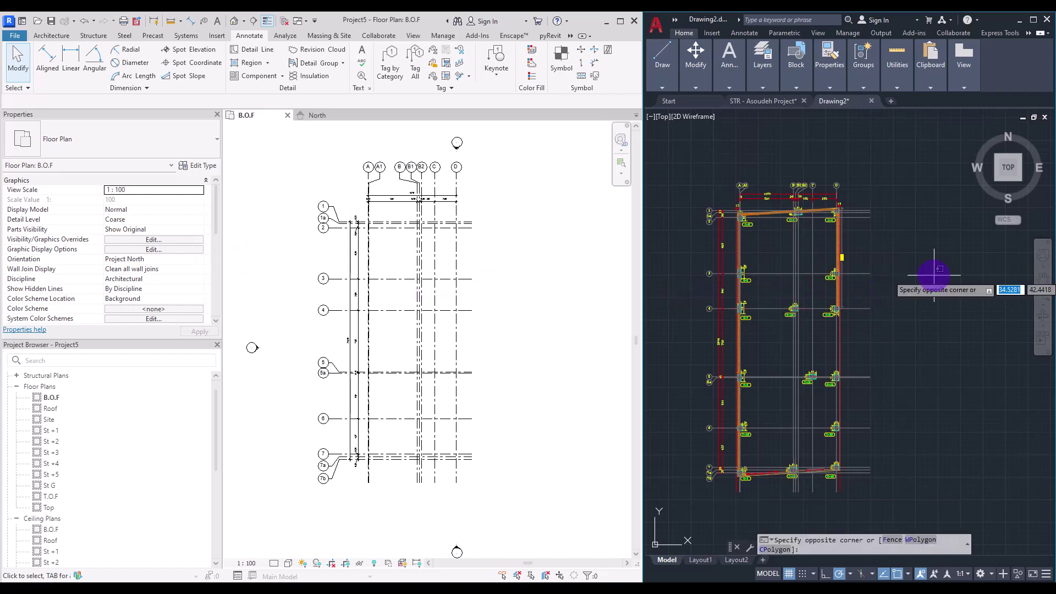
pyautogui.click(930, 302)
pyautogui.click(583, 350)
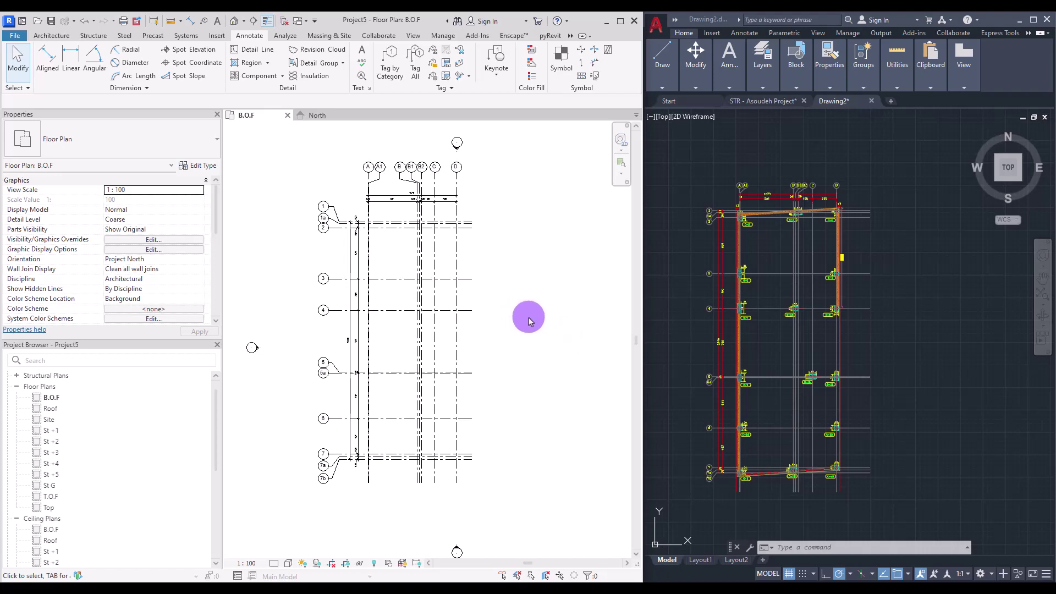
# Examine the column layout in the new drawing, focusing on columns C-10 and C-11 and their grid lines
pyautogui.scroll(5, 861, 356)
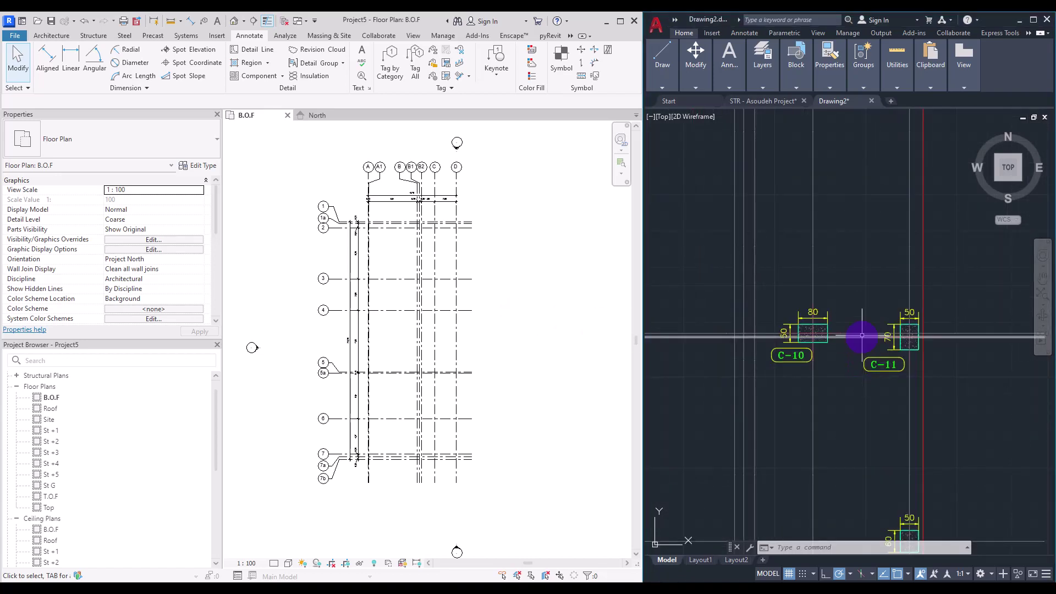
pyautogui.scroll(-1, 863, 352)
pyautogui.scroll(4, 863, 352)
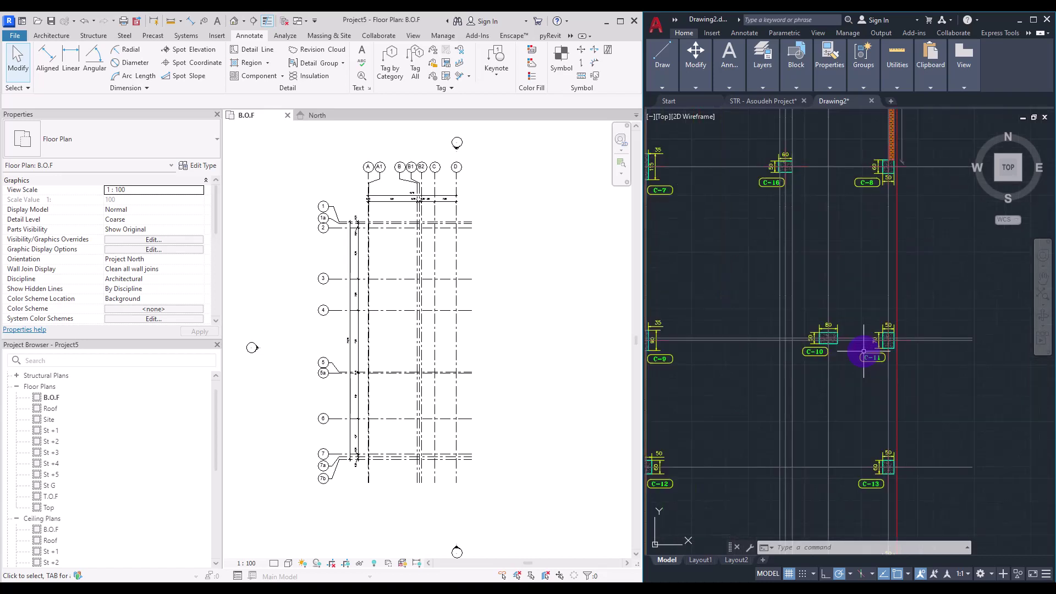
pyautogui.moveTo(842, 306)
pyautogui.mouseDown(button='middle')
pyautogui.moveTo(945, 302)
pyautogui.moveTo(867, 373)
pyautogui.moveTo(867, 387)
pyautogui.mouseUp(button='middle')
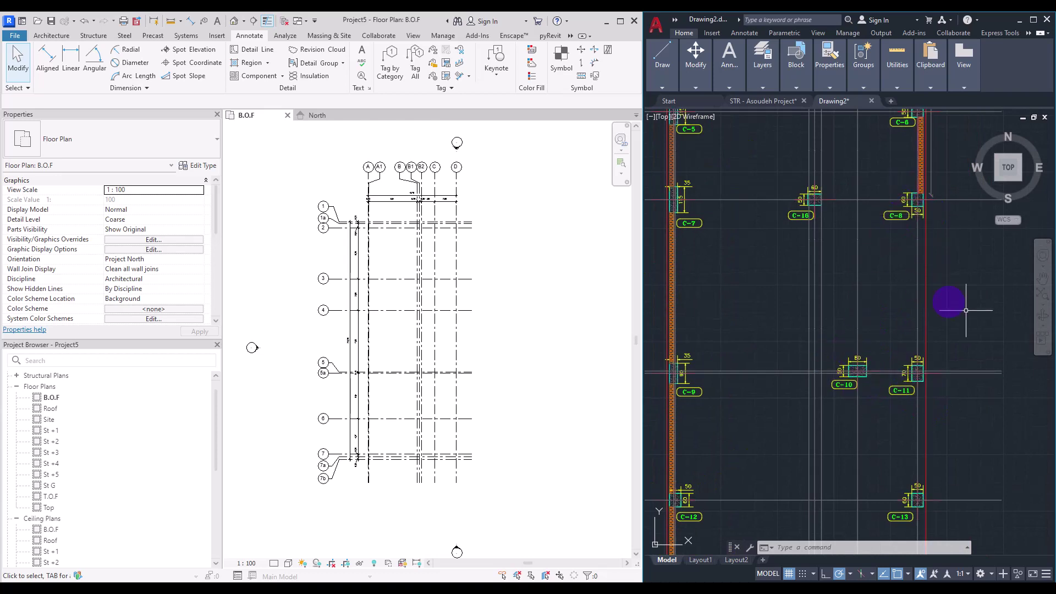
pyautogui.scroll(-2, 963, 301)
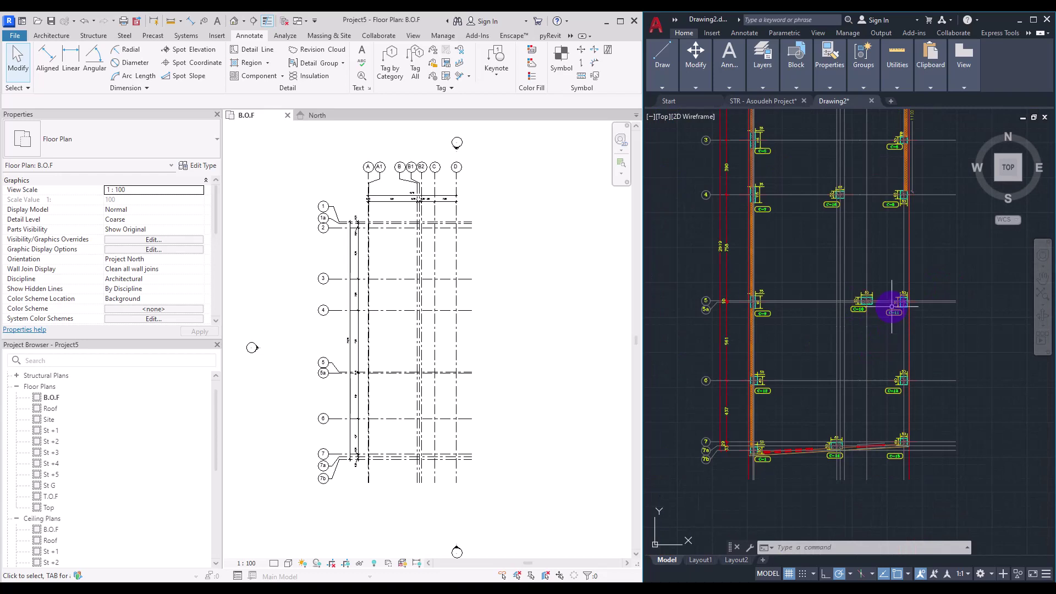
pyautogui.scroll(5, 891, 307)
pyautogui.moveTo(882, 323); pyautogui.dragTo(867, 396, button='middle')
pyautogui.scroll(2, 827, 236)
pyautogui.moveTo(828, 247)
pyautogui.mouseDown(button='middle')
pyautogui.moveTo(841, 245)
pyautogui.moveTo(847, 225)
pyautogui.mouseUp(button='middle')
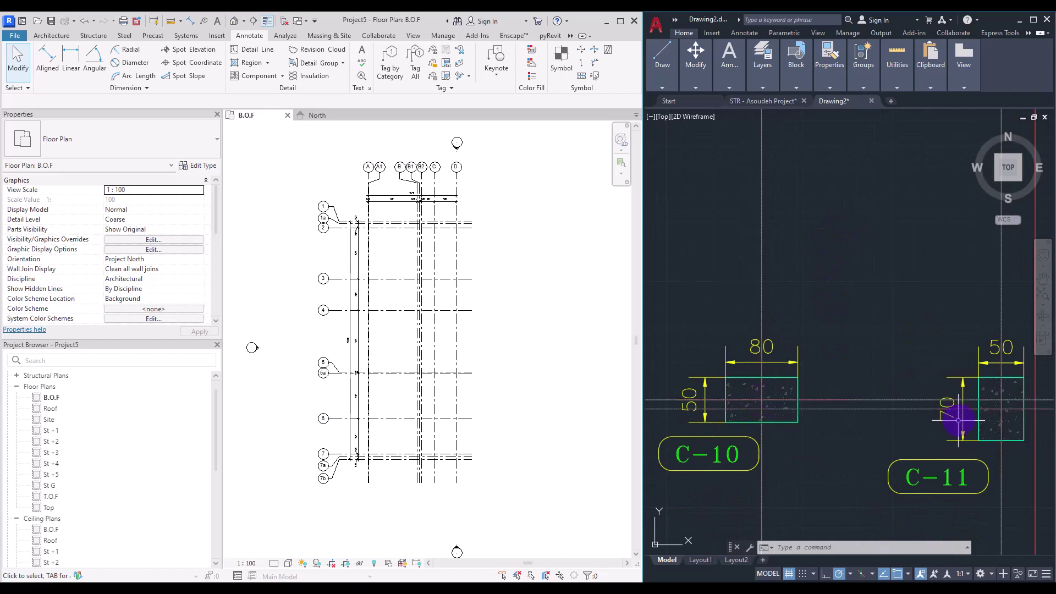
# Move the UCS origin to the intersection of grids C and 5 inside column C-10
pyautogui.moveTo(841, 360); pyautogui.dragTo(880, 238, button='middle')
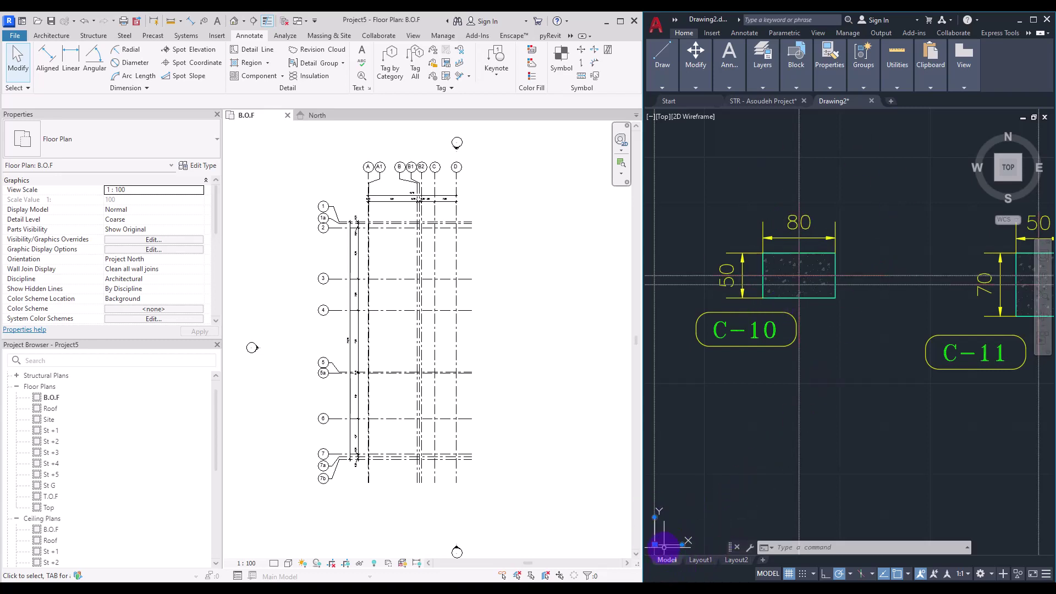
pyautogui.click(654, 544)
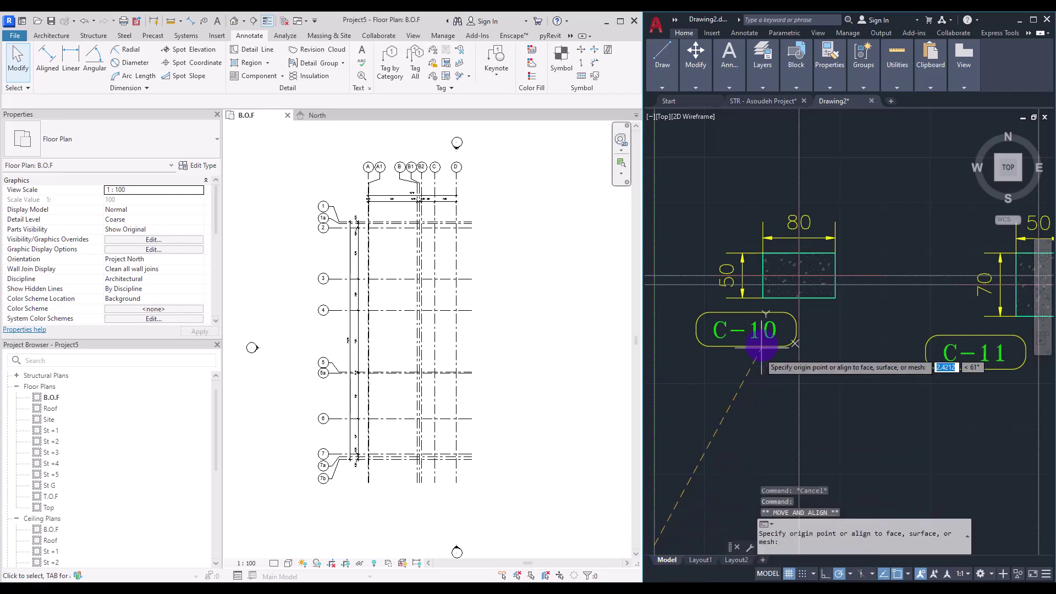
pyautogui.click(797, 273)
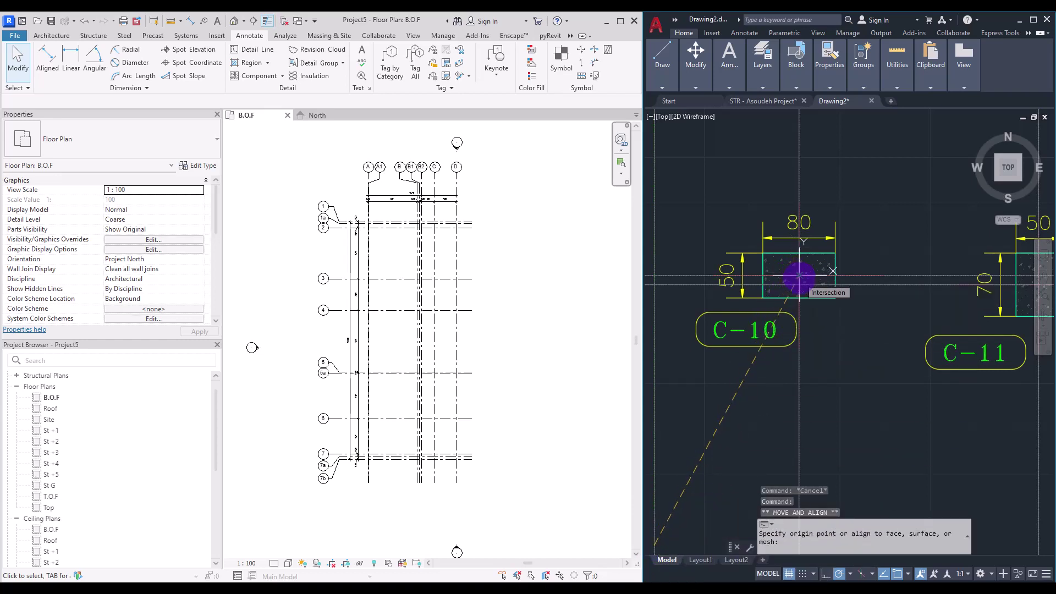
pyautogui.click(840, 385)
pyautogui.press('Escape')
pyautogui.press('Escape')
pyautogui.scroll(-8, 836, 295)
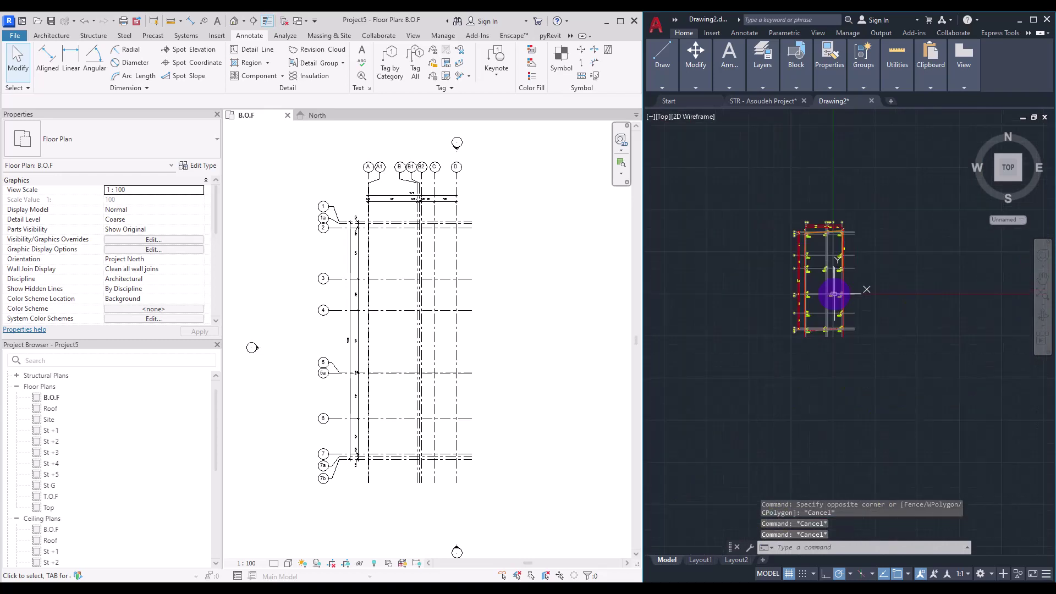
pyautogui.scroll(2, 837, 295)
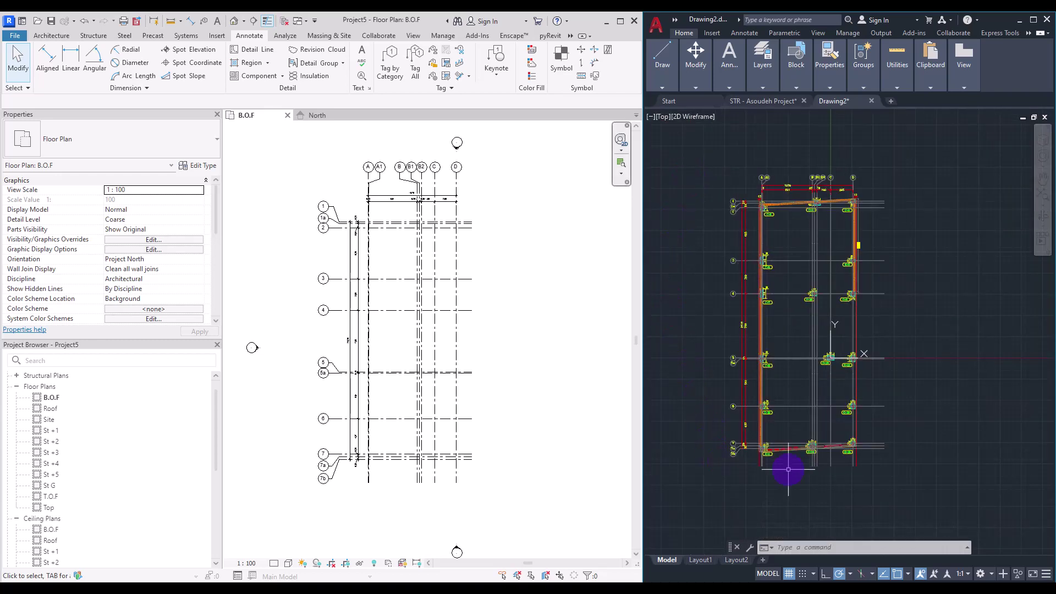
# Delete the wall hatch fills around the perimeter of the column plan
pyautogui.scroll(7, 828, 456)
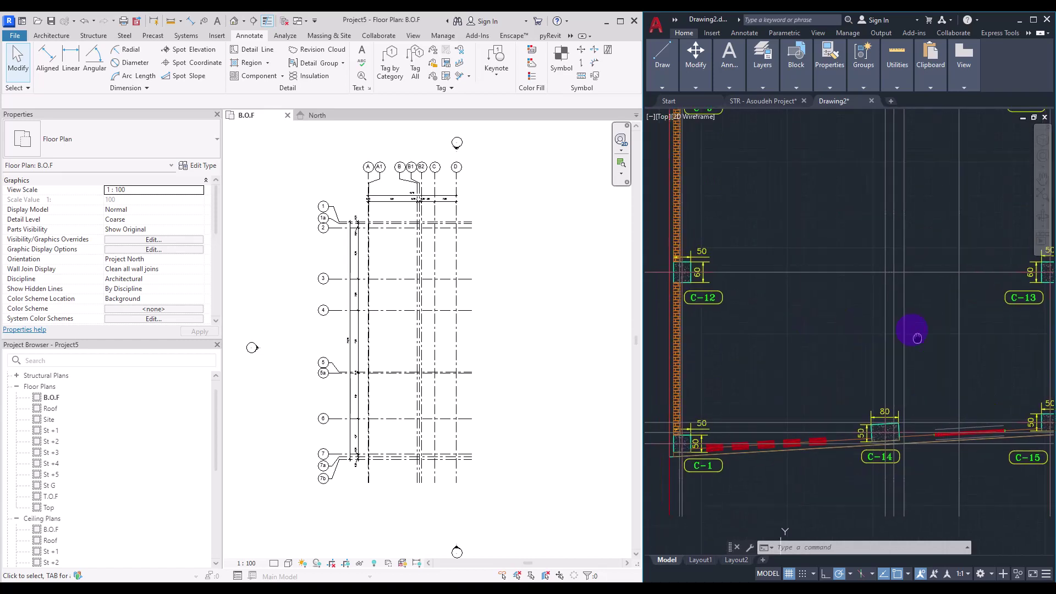
pyautogui.click(698, 207)
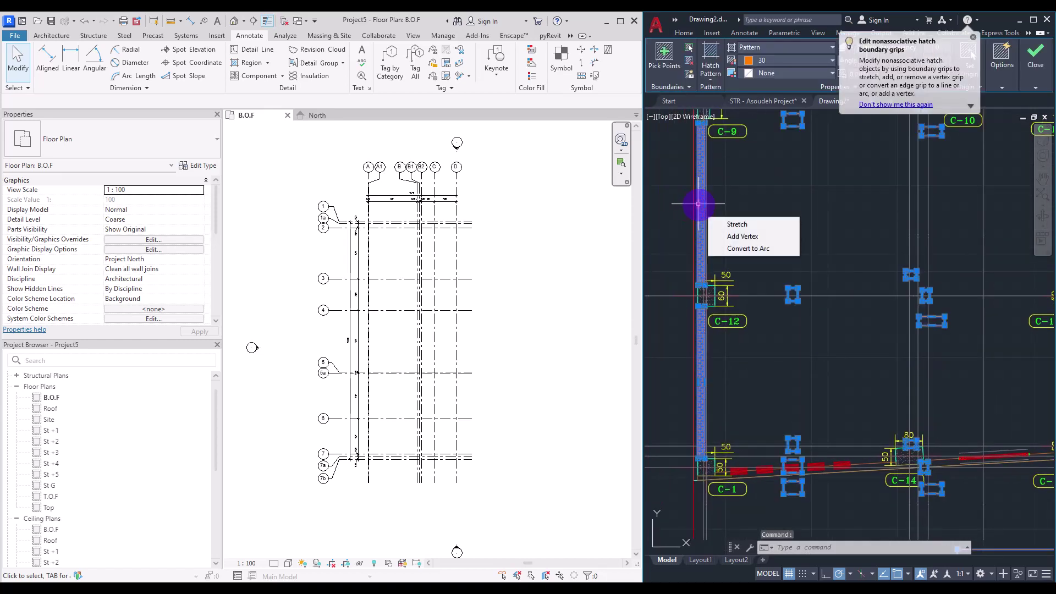
pyautogui.press('Delete')
pyautogui.moveTo(796, 237); pyautogui.dragTo(773, 314, button='middle')
pyautogui.scroll(-6, 687, 440)
pyautogui.scroll(6, 681, 222)
pyautogui.click(683, 222)
pyautogui.press('Delete')
pyautogui.moveTo(1028, 229); pyautogui.dragTo(828, 252, button='middle')
pyautogui.click(857, 259)
pyautogui.press('Delete')
pyautogui.moveTo(861, 488); pyautogui.dragTo(832, 299, button='middle')
pyautogui.click(833, 299)
pyautogui.press('Delete')
# Select all column size dimensions similar to the one beside column C-6 and delete them
pyautogui.scroll(2, 831, 330)
pyautogui.moveTo(757, 337)
pyautogui.mouseDown(button='middle')
pyautogui.moveTo(825, 400)
pyautogui.moveTo(875, 318)
pyautogui.mouseUp(button='middle')
pyautogui.click(724, 354)
pyautogui.moveTo(869, 261); pyautogui.dragTo(830, 338, button='middle')
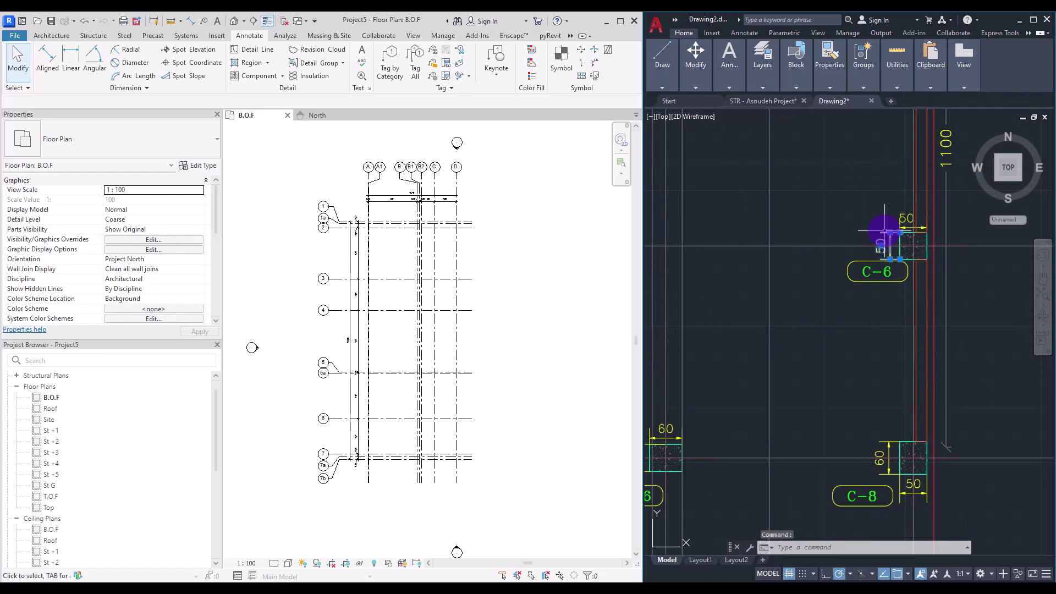
pyautogui.rightClick(885, 231)
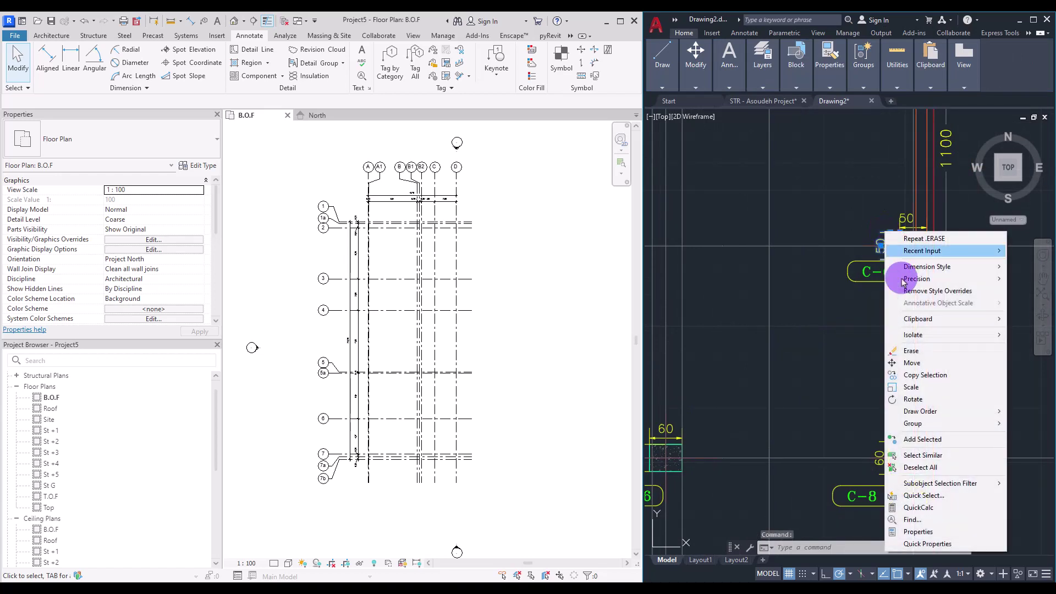
pyautogui.click(924, 456)
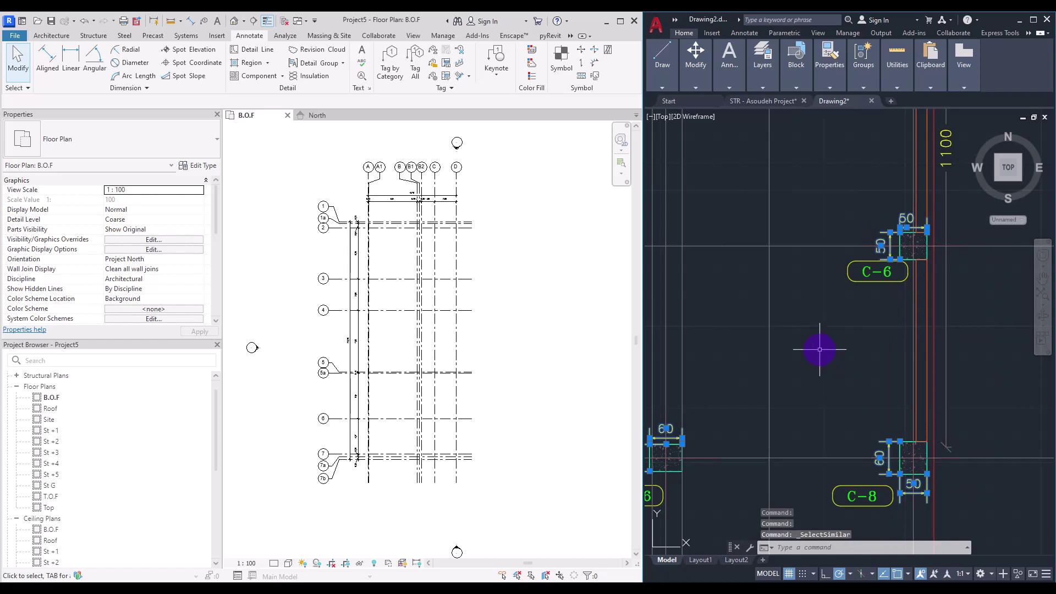
pyautogui.press('Delete')
pyautogui.scroll(-1, 818, 299)
pyautogui.click(832, 312)
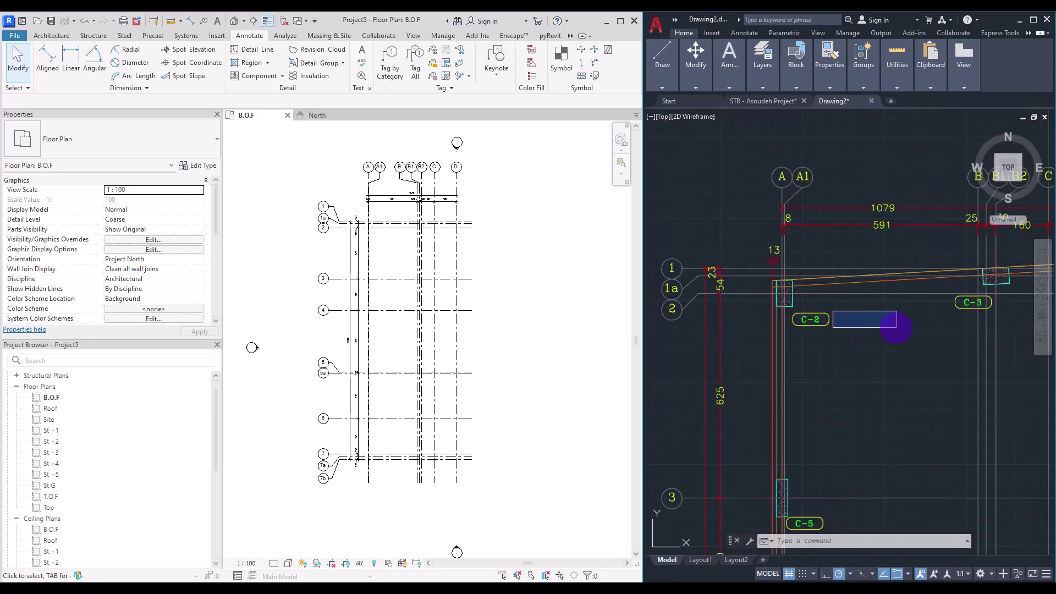
pyautogui.click(897, 328)
pyautogui.click(862, 313)
pyautogui.click(798, 342)
pyautogui.moveTo(892, 349); pyautogui.dragTo(750, 375, button='middle')
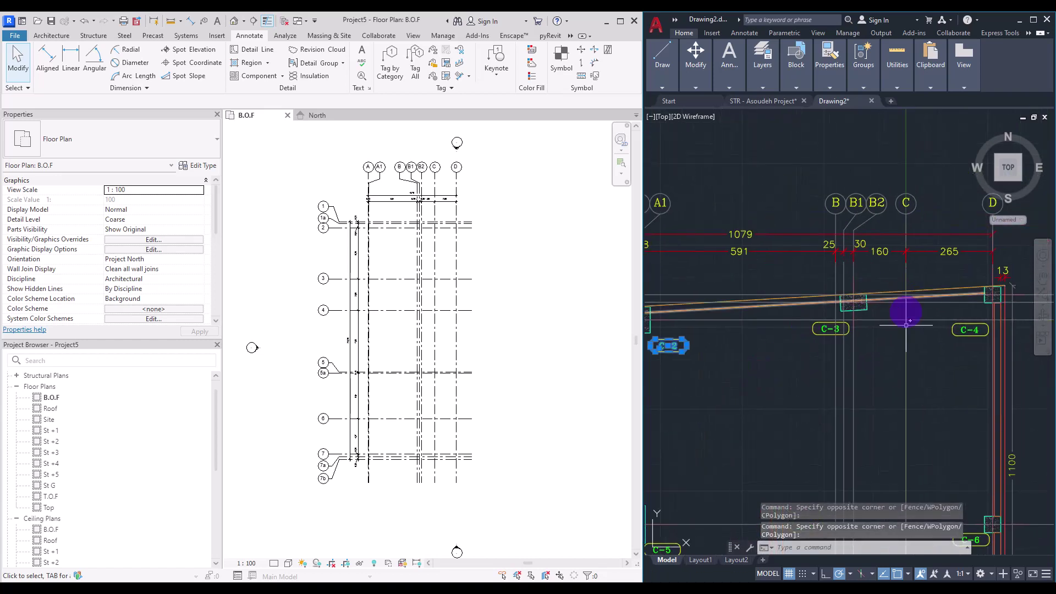
pyautogui.scroll(-2, 937, 372)
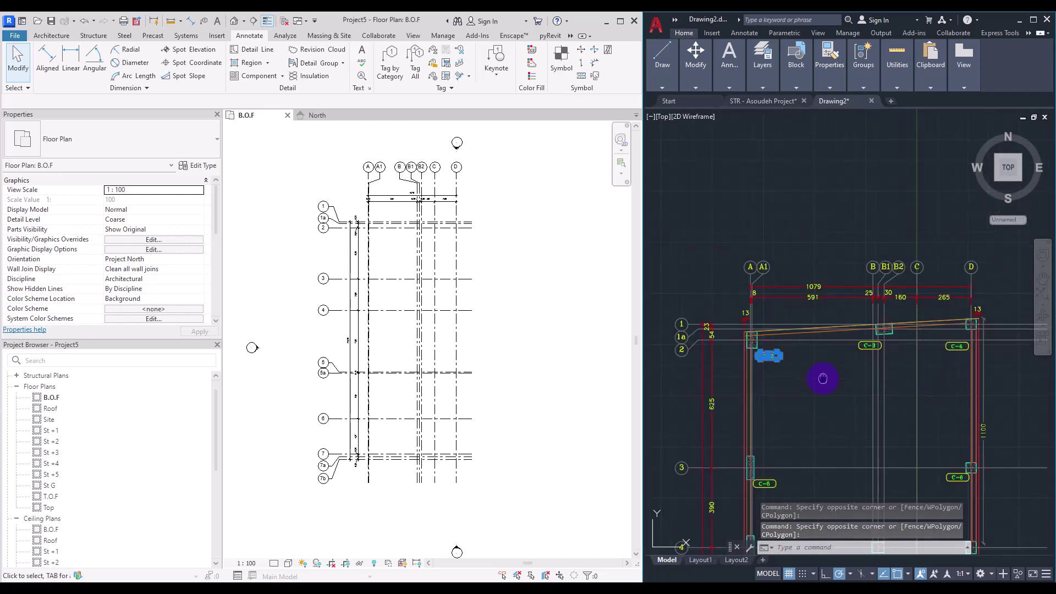
# Run FLATTEN on all objects of the plan, keeping the default No for removing hidden lines
pyautogui.scroll(-4, 738, 181)
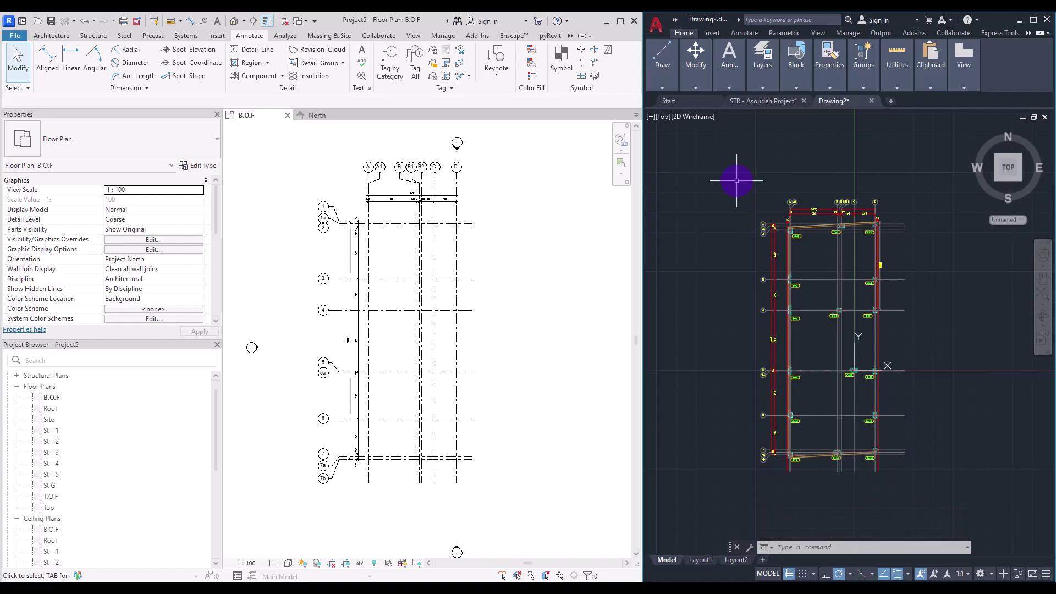
pyautogui.write('latten')
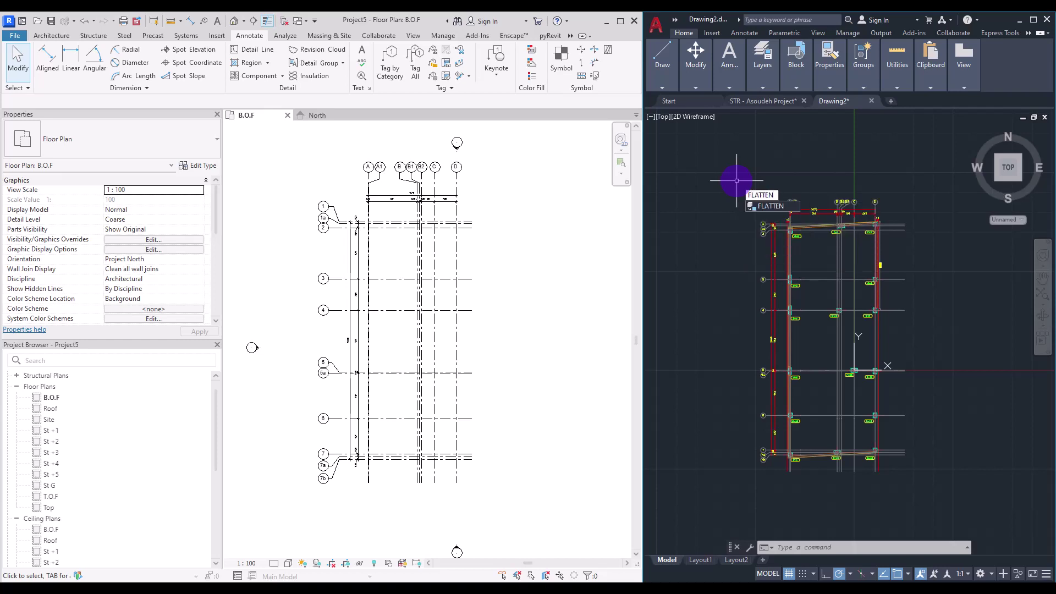
pyautogui.press('Return')
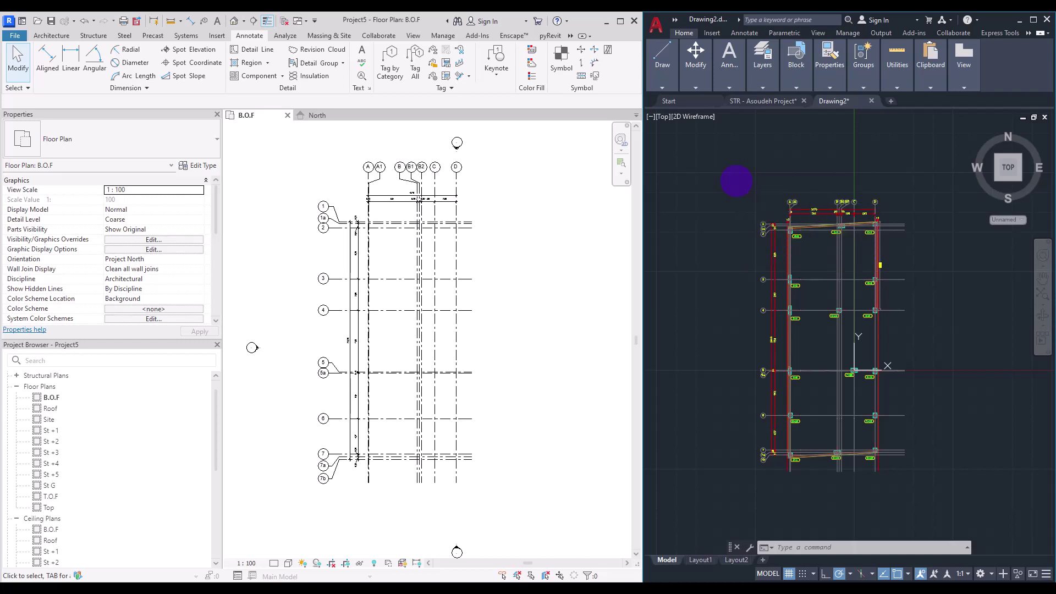
pyautogui.click(732, 189)
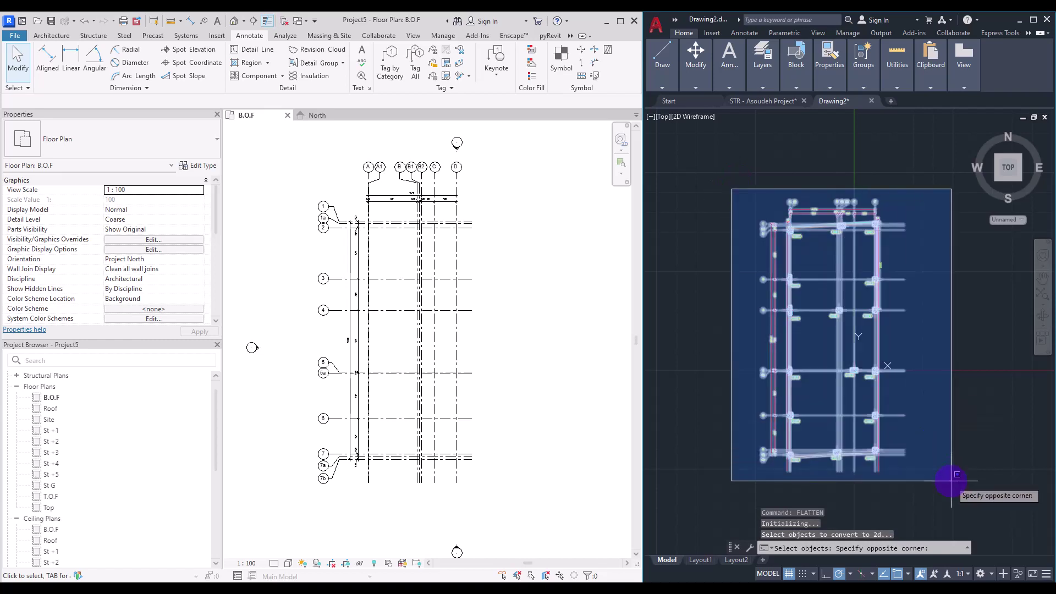
pyautogui.click(957, 476)
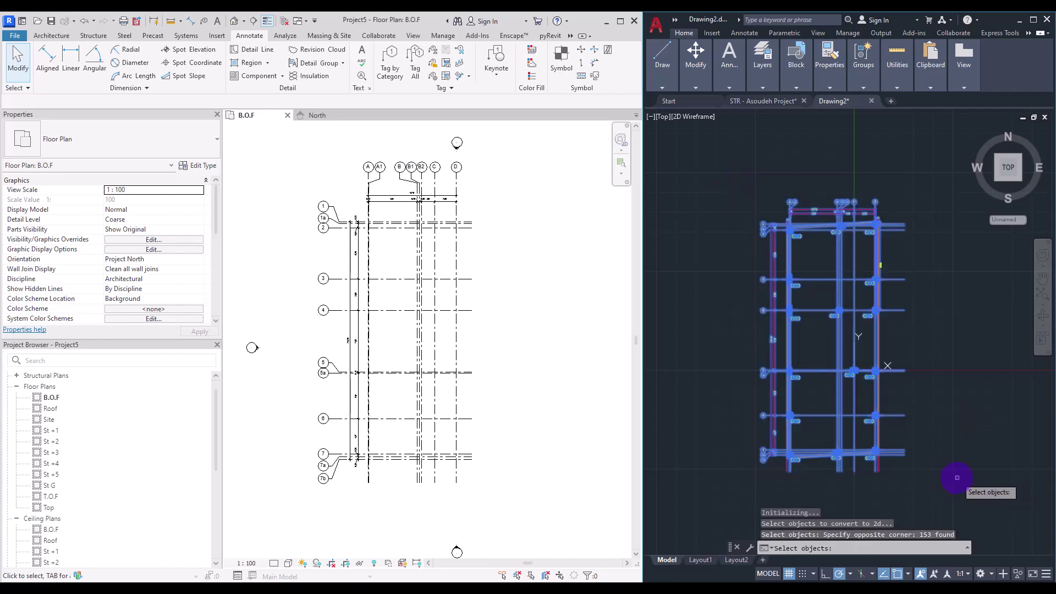
pyautogui.press('Return')
pyautogui.press('Return')
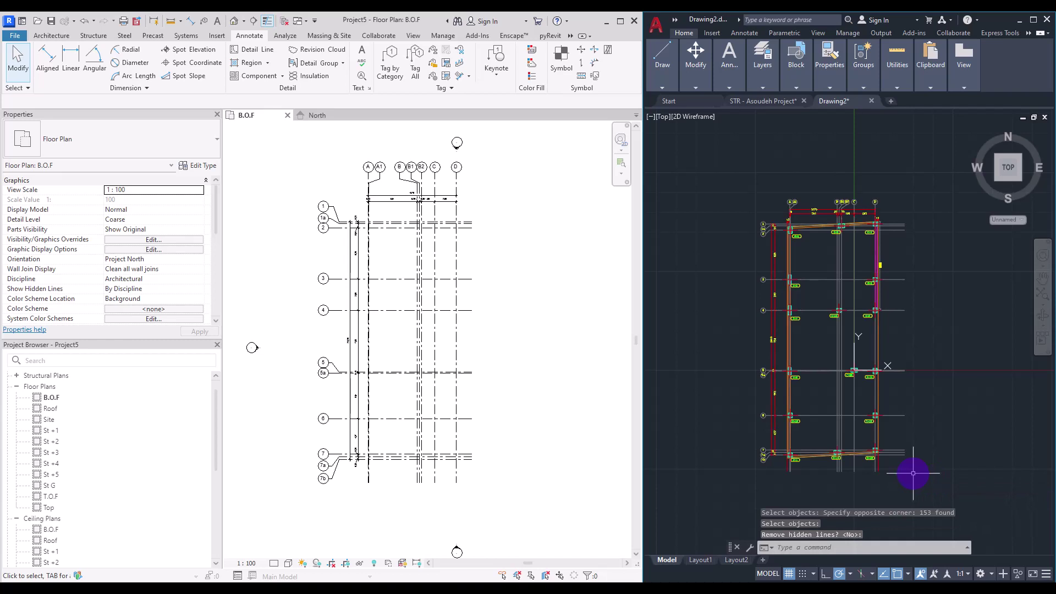
# Delete the magenta leftovers along the wall between columns C-4, C-6 and C-8
pyautogui.moveTo(945, 309); pyautogui.dragTo(928, 317, button='middle')
pyautogui.scroll(2, 881, 262)
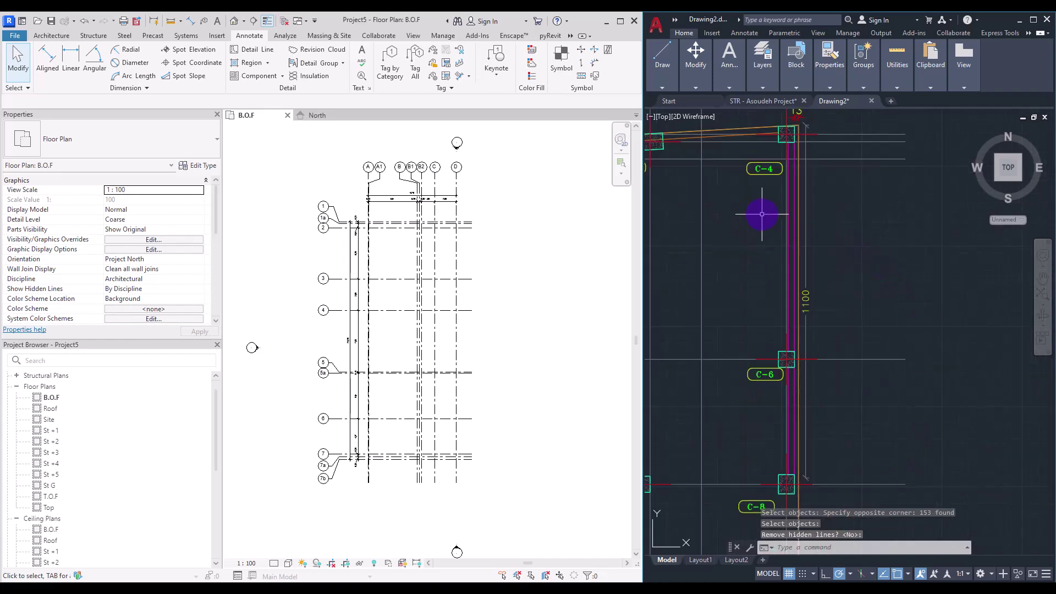
pyautogui.click(793, 201)
pyautogui.press('Delete')
pyautogui.click(794, 432)
pyautogui.press('Delete')
# Save the cleaned drawing under the file name Axis Plan
pyautogui.scroll(-3, 842, 417)
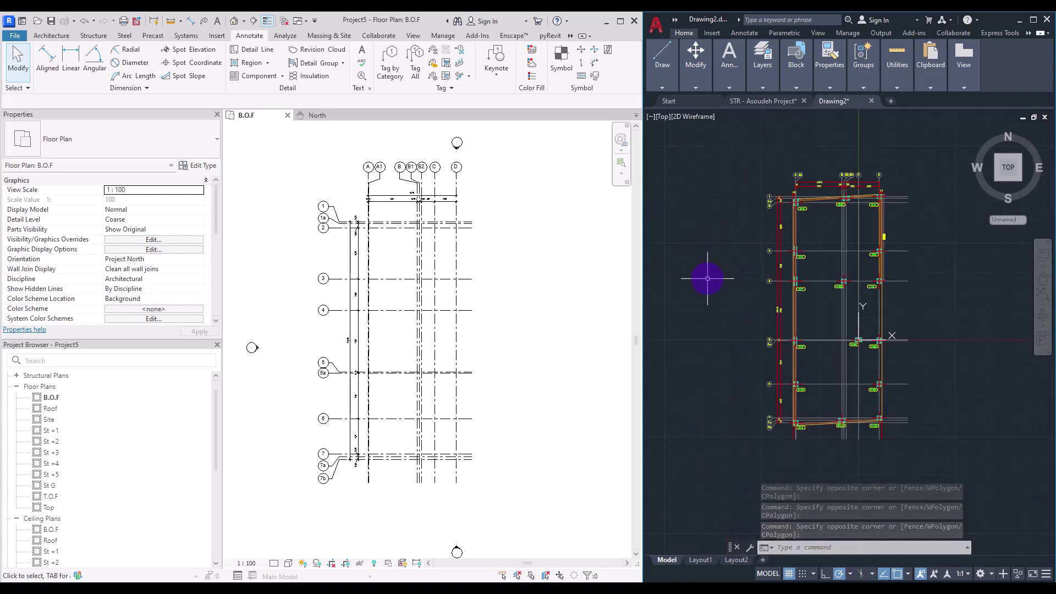
pyautogui.click(702, 308)
pyautogui.click(702, 308)
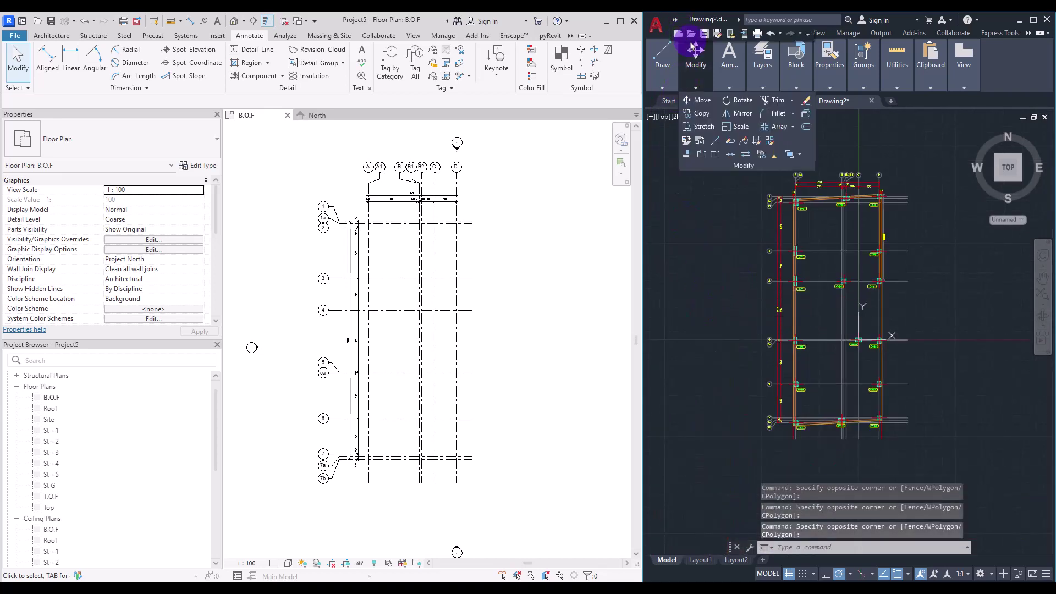
pyautogui.click(717, 34)
pyautogui.write('Axis Plan')
pyautogui.press('Return')
# Switch to Revit and start importing the CAD file Axis Plan.dwg with positioning Auto - Origin to Internal Origin
pyautogui.click(216, 36)
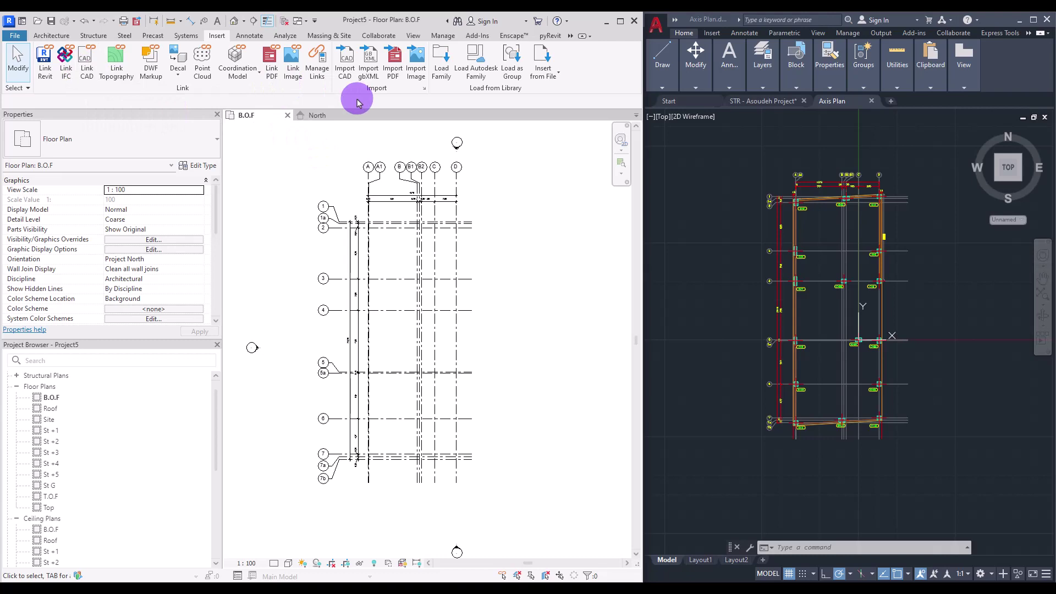
pyautogui.click(346, 64)
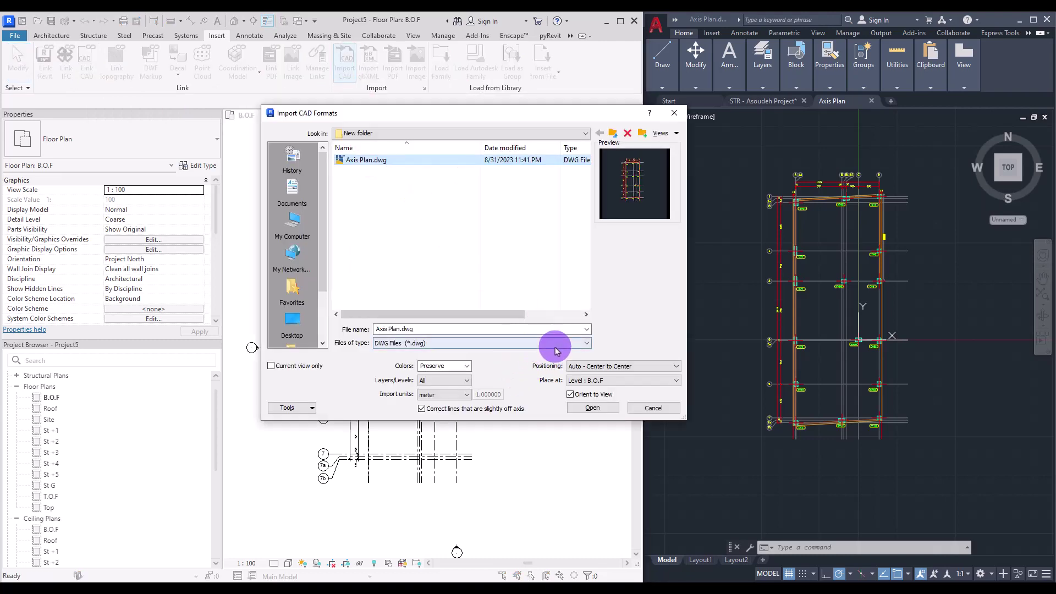
pyautogui.click(633, 366)
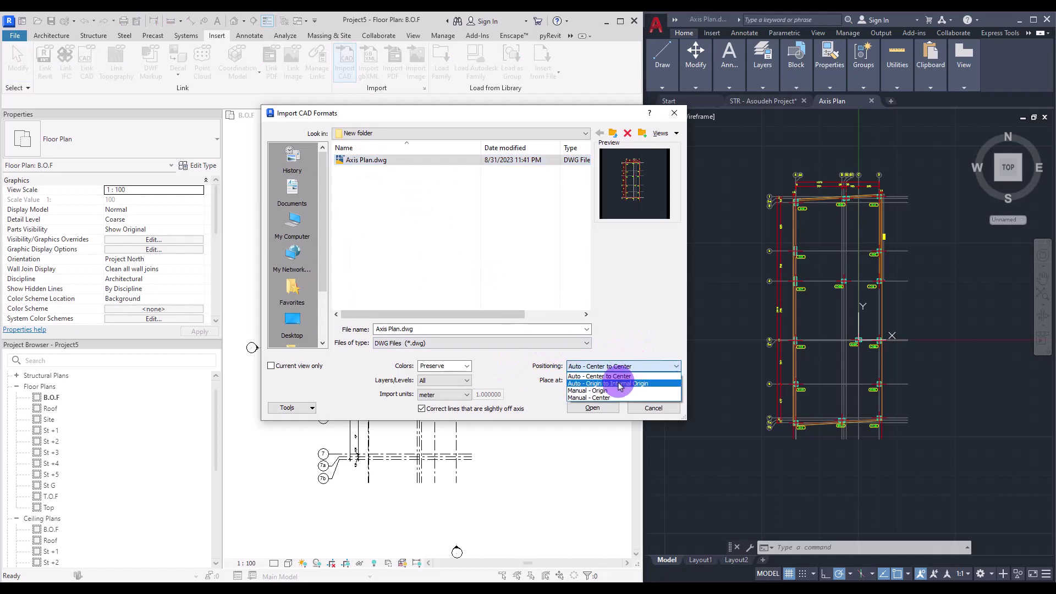
pyautogui.click(615, 388)
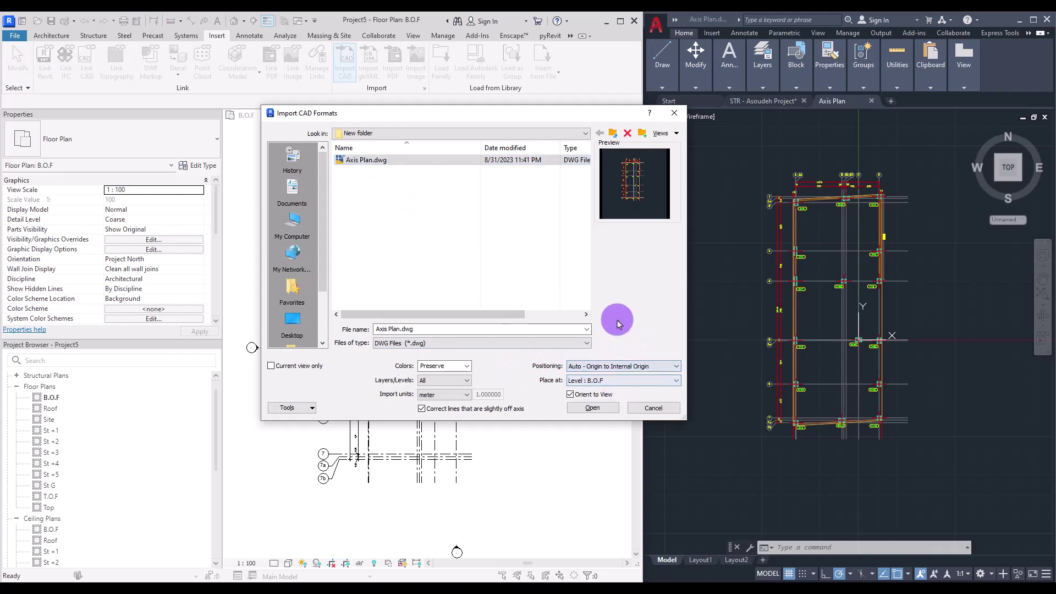
pyautogui.click(574, 368)
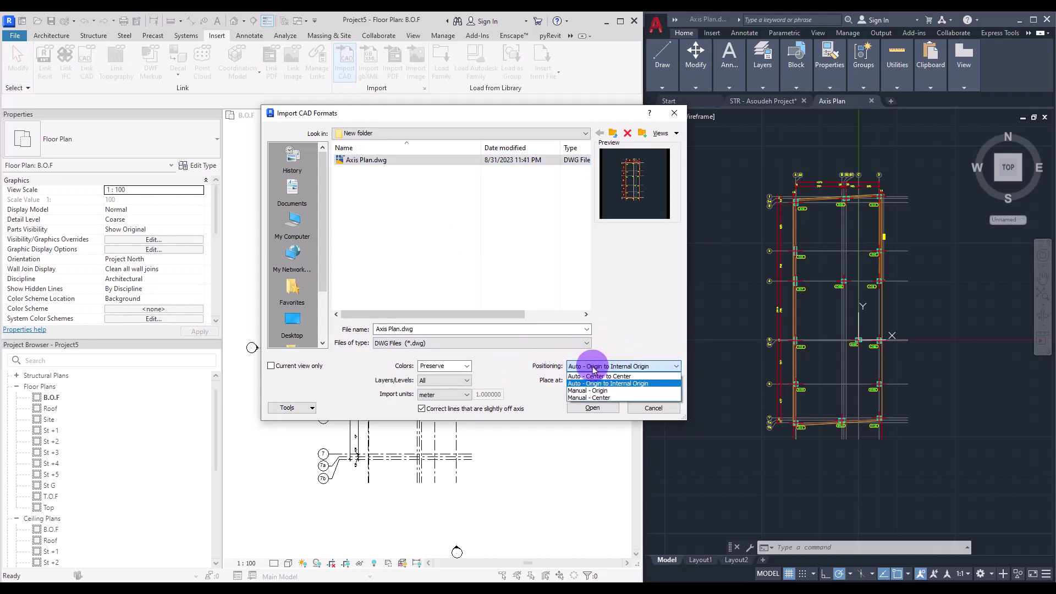
pyautogui.click(639, 371)
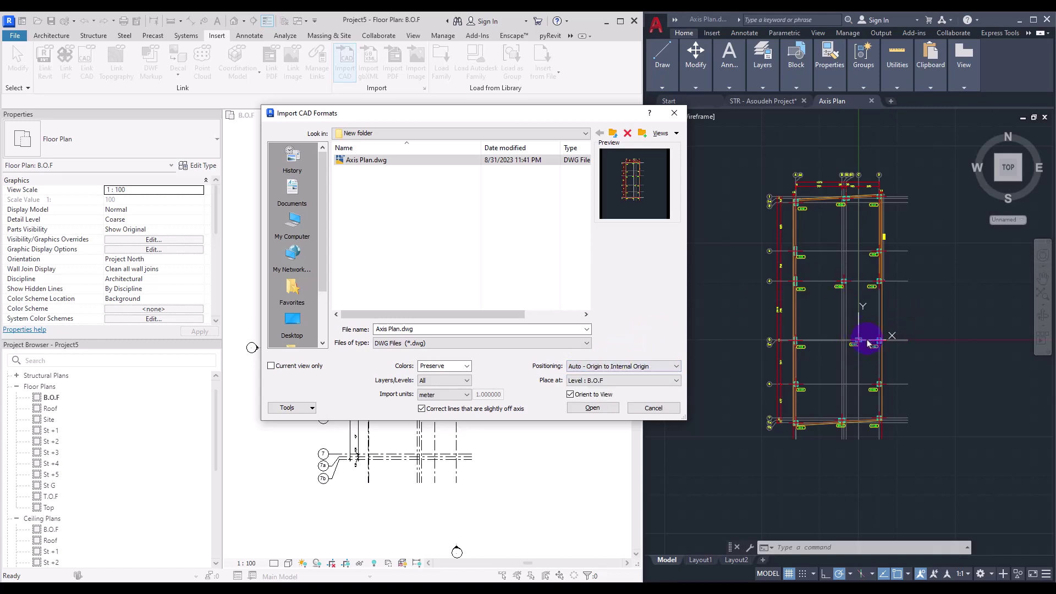
# Import Axis Plan.dwg at level B.O.F with positioning Auto - Center to Center, preserved colors and meter units
pyautogui.click(582, 367)
pyautogui.click(577, 376)
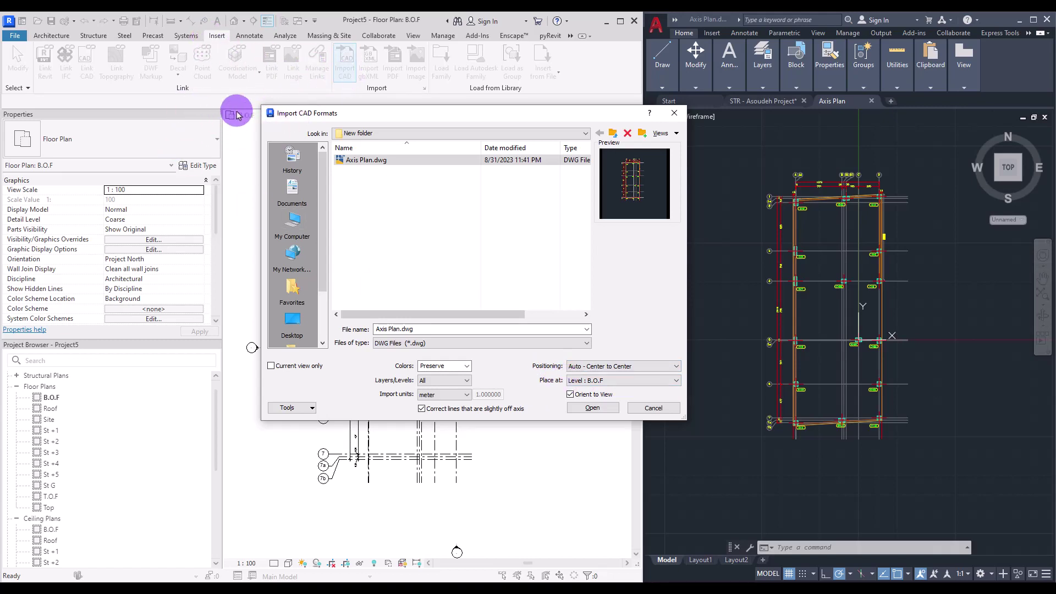
pyautogui.click(581, 382)
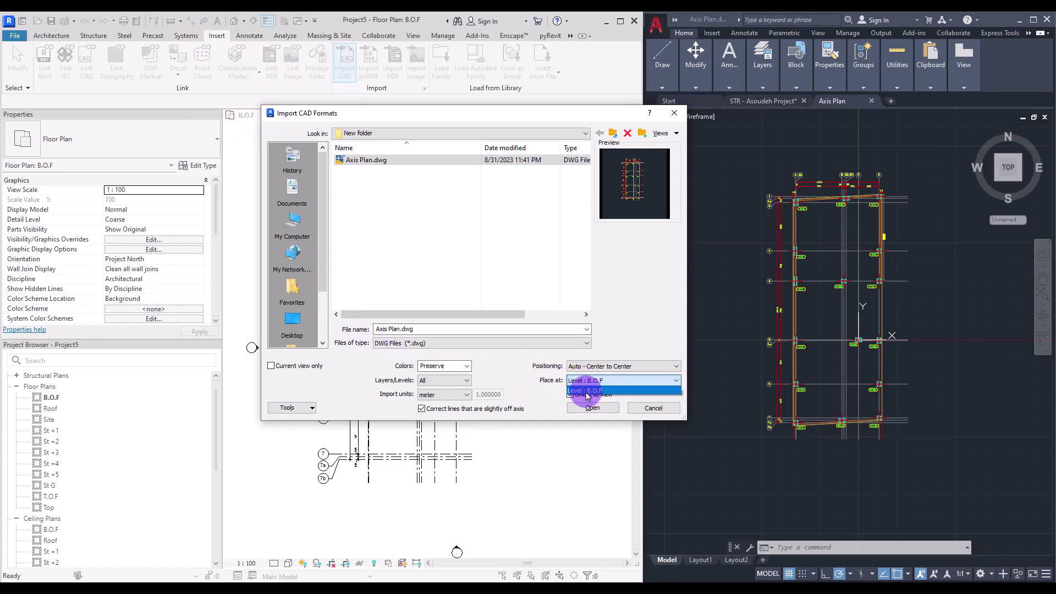
pyautogui.click(535, 381)
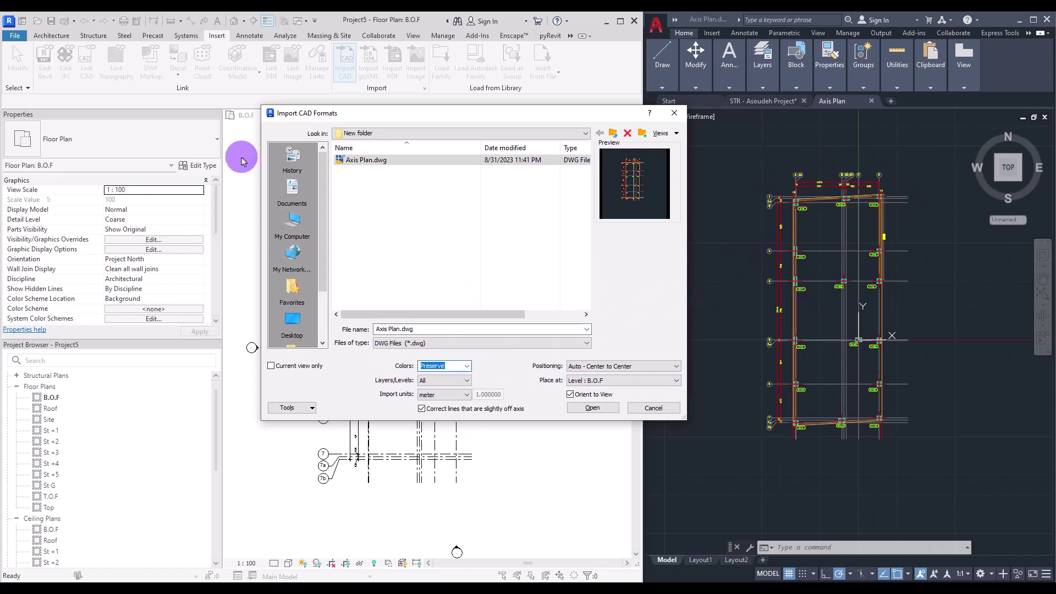
pyautogui.click(431, 398)
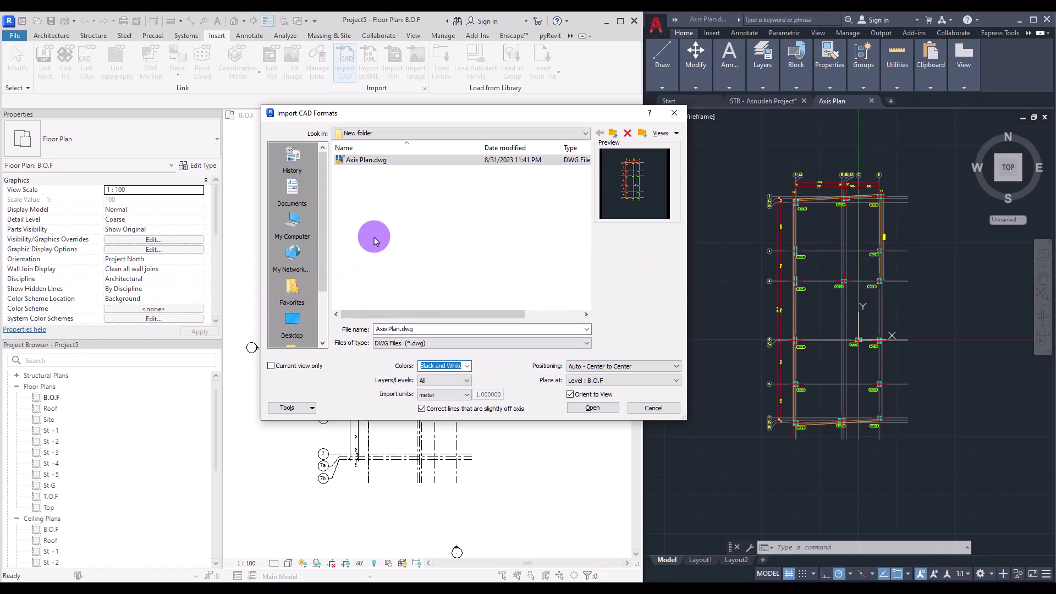
pyautogui.click(456, 365)
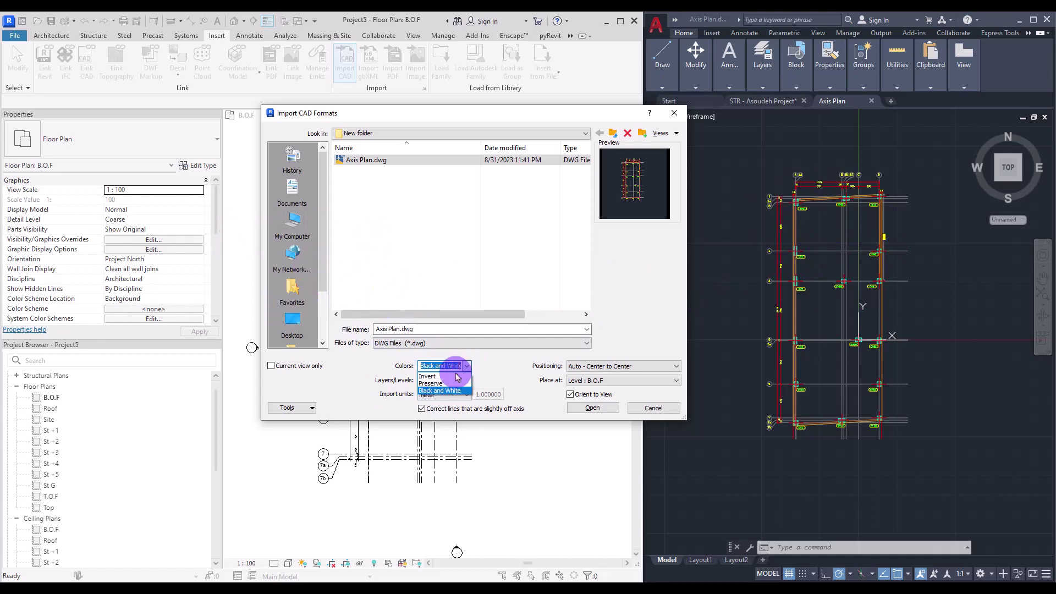
pyautogui.click(597, 410)
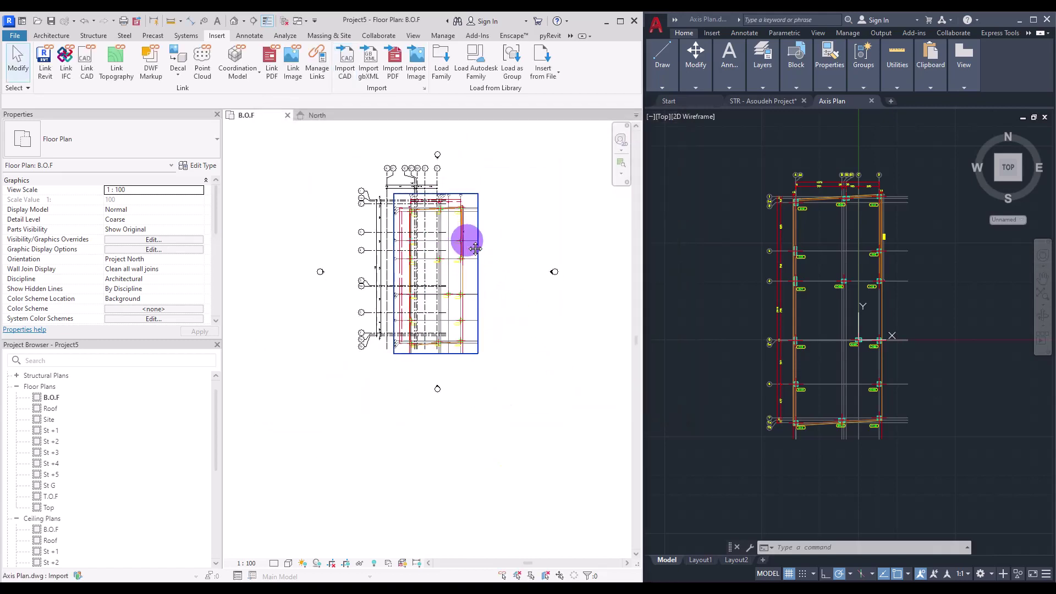
# Align axis A of the imported plan to Revit grid A
pyautogui.moveTo(409, 230); pyautogui.dragTo(415, 291, button='middle')
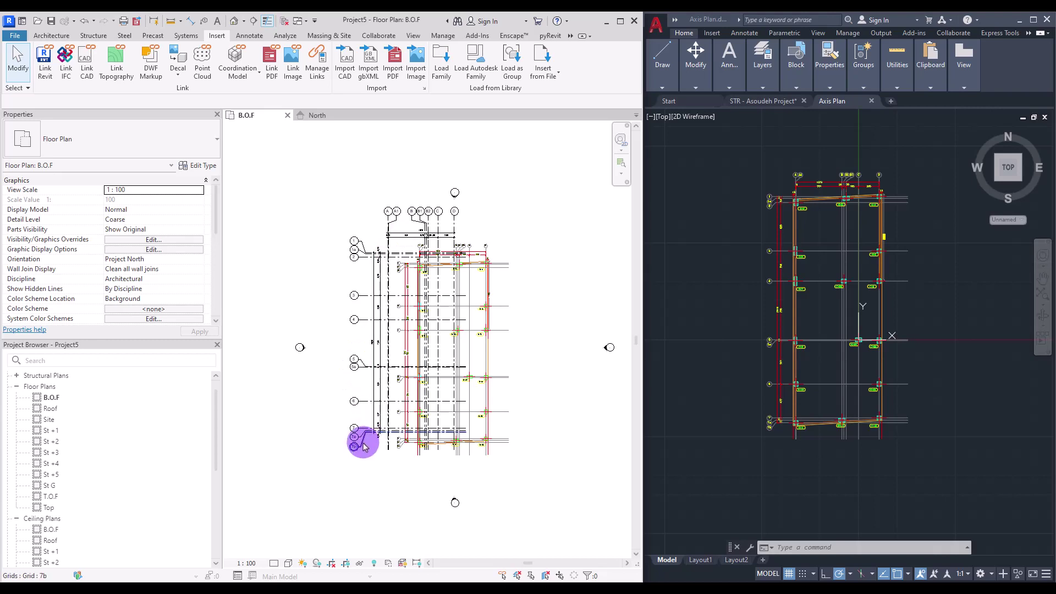
pyautogui.scroll(2, 351, 247)
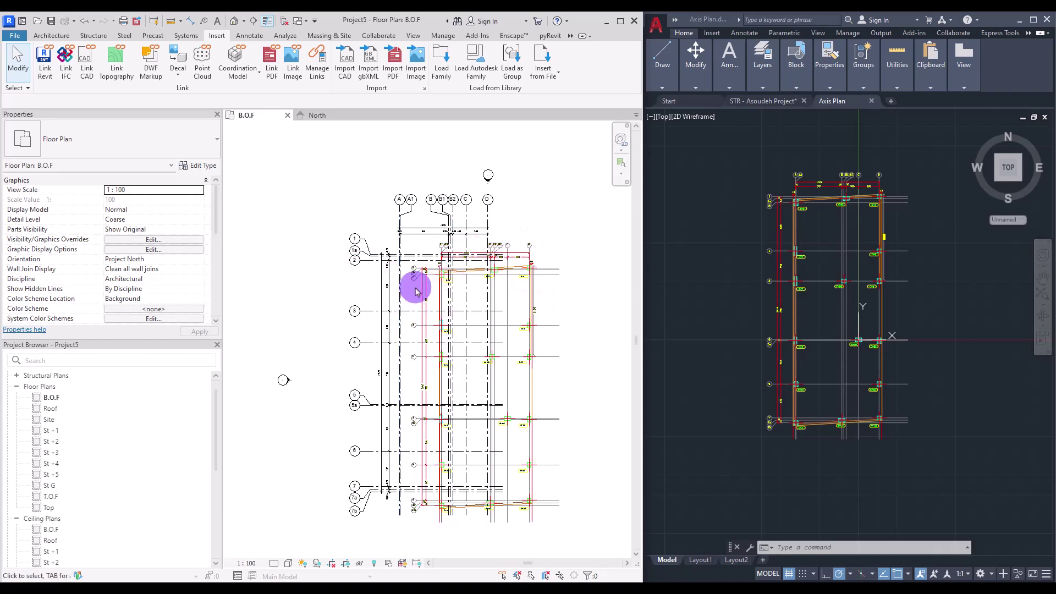
pyautogui.click(529, 319)
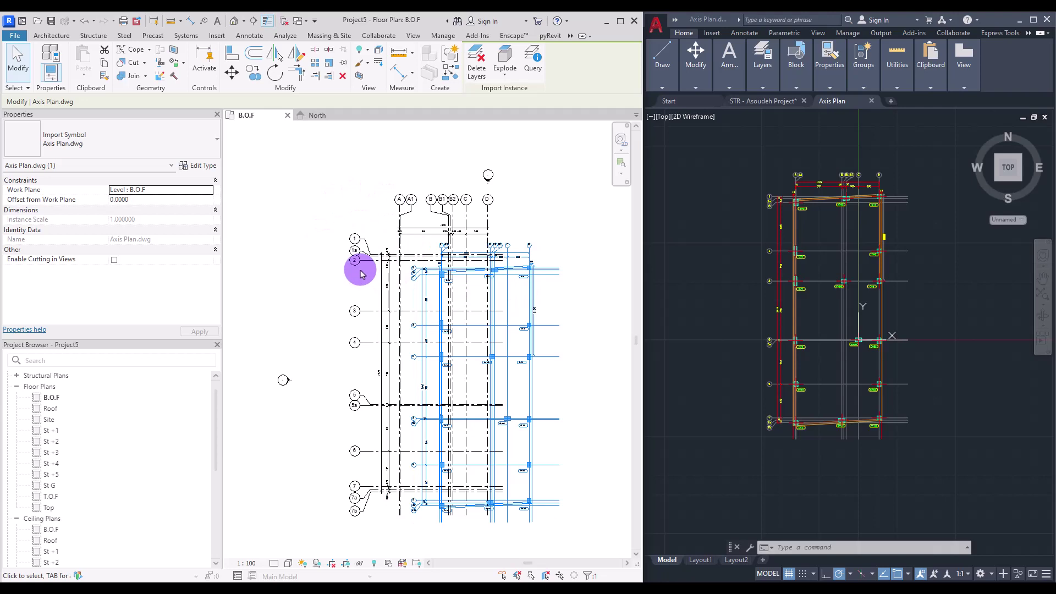
pyautogui.scroll(3, 358, 267)
pyautogui.scroll(5, 503, 245)
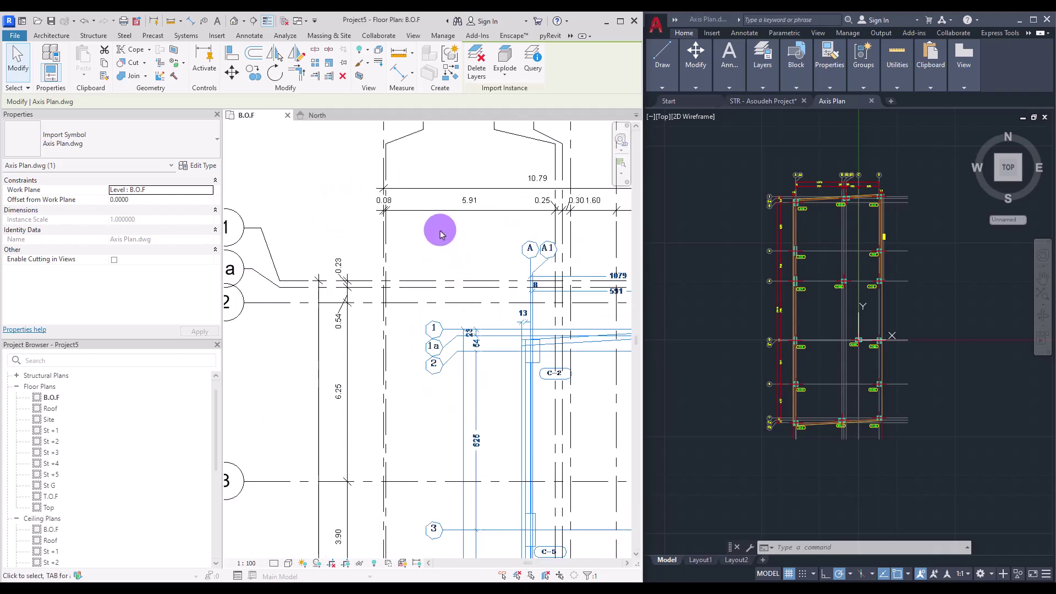
pyautogui.click(232, 55)
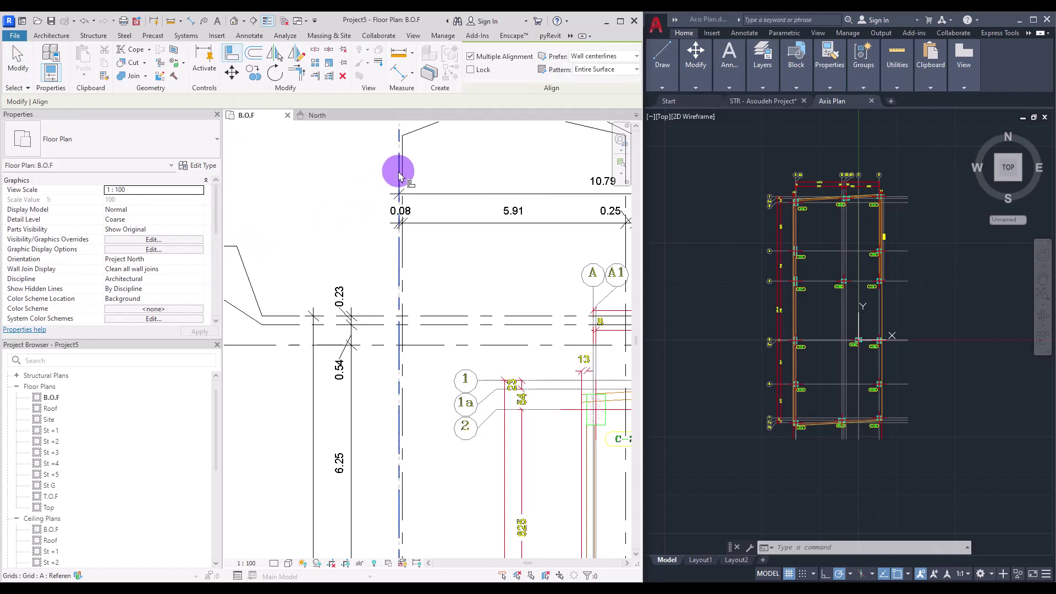
pyautogui.click(399, 175)
pyautogui.click(591, 296)
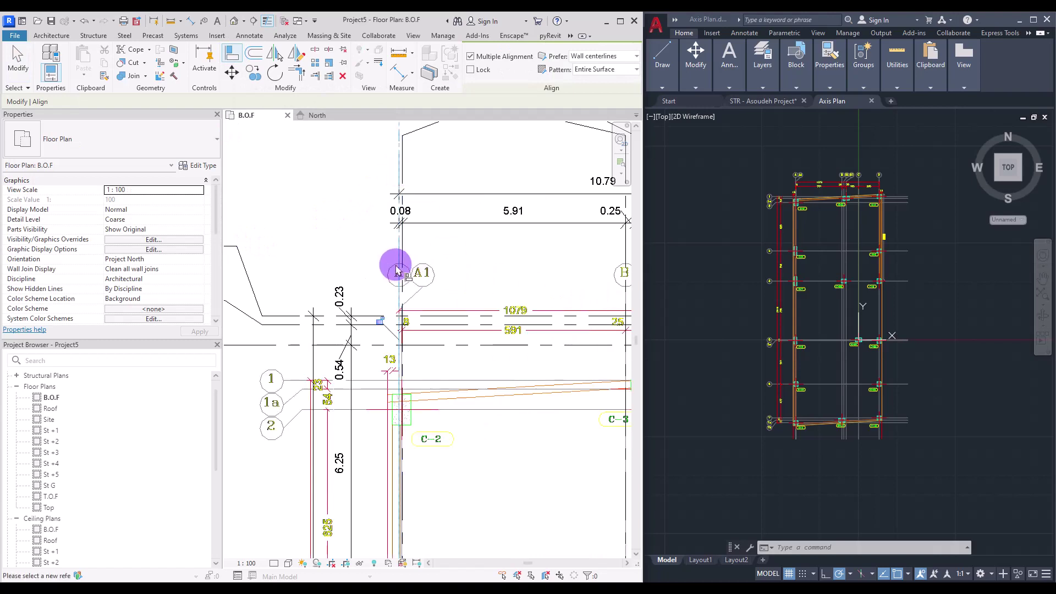
pyautogui.press('Escape')
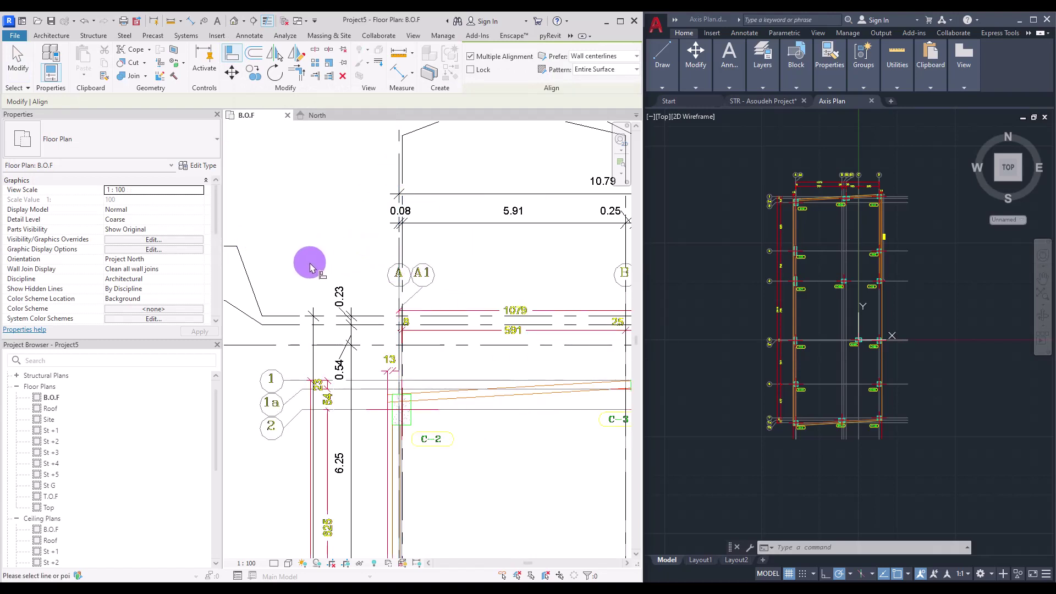
# Align axis 1 of the imported plan to Revit grid 1 and leave the import deselected
pyautogui.click(296, 378)
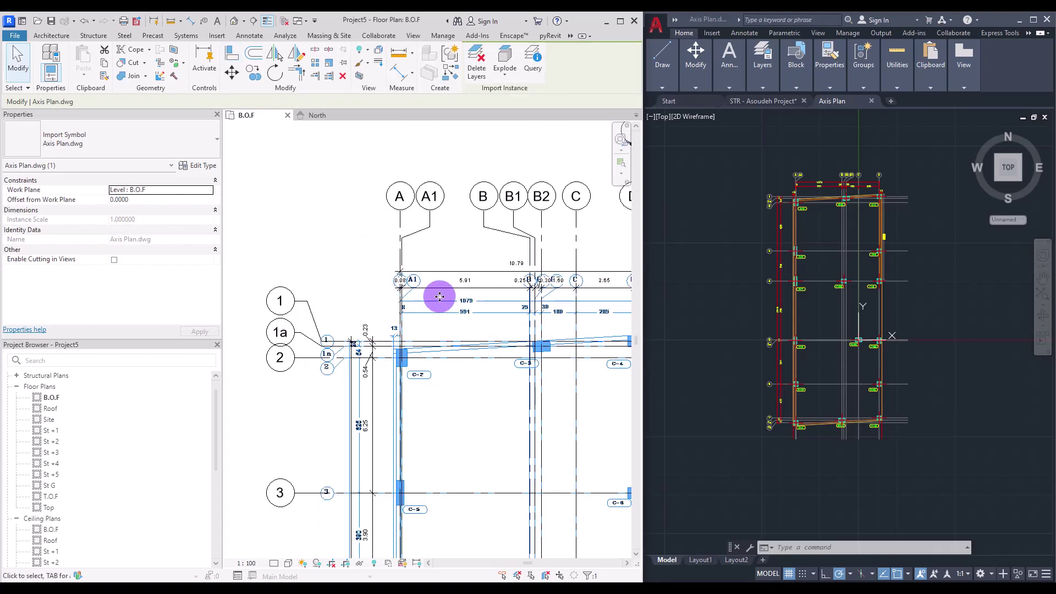
pyautogui.click(483, 220)
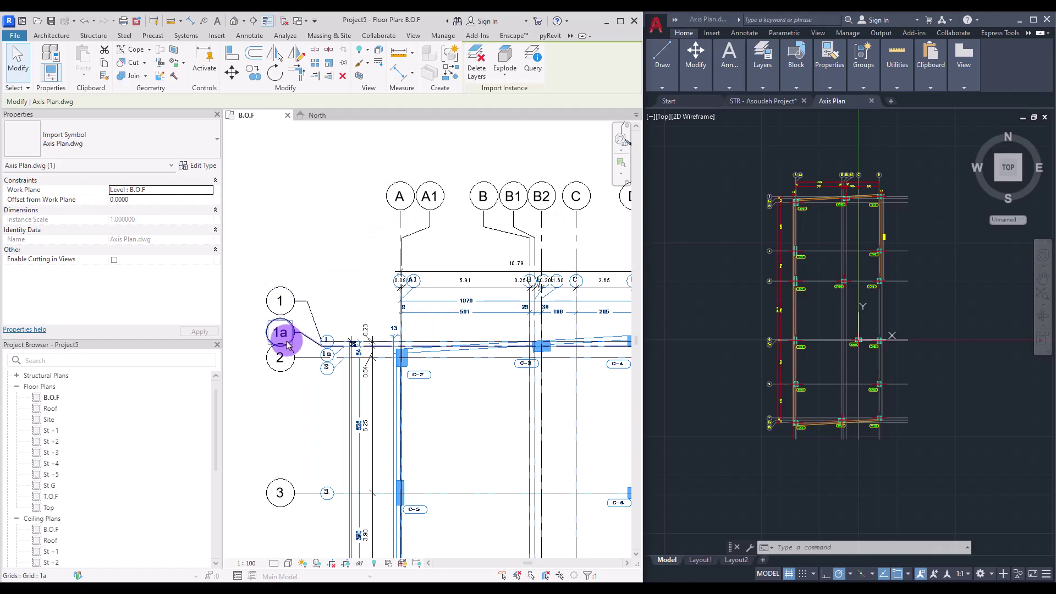
pyautogui.click(306, 180)
pyautogui.click(55, 33)
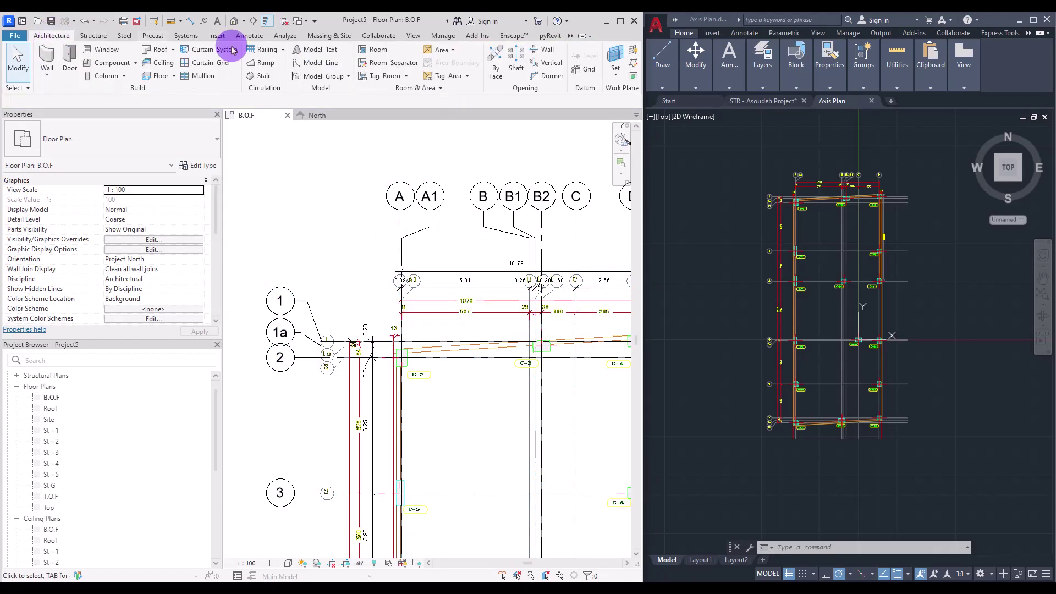
pyautogui.click(586, 69)
pyautogui.click(510, 54)
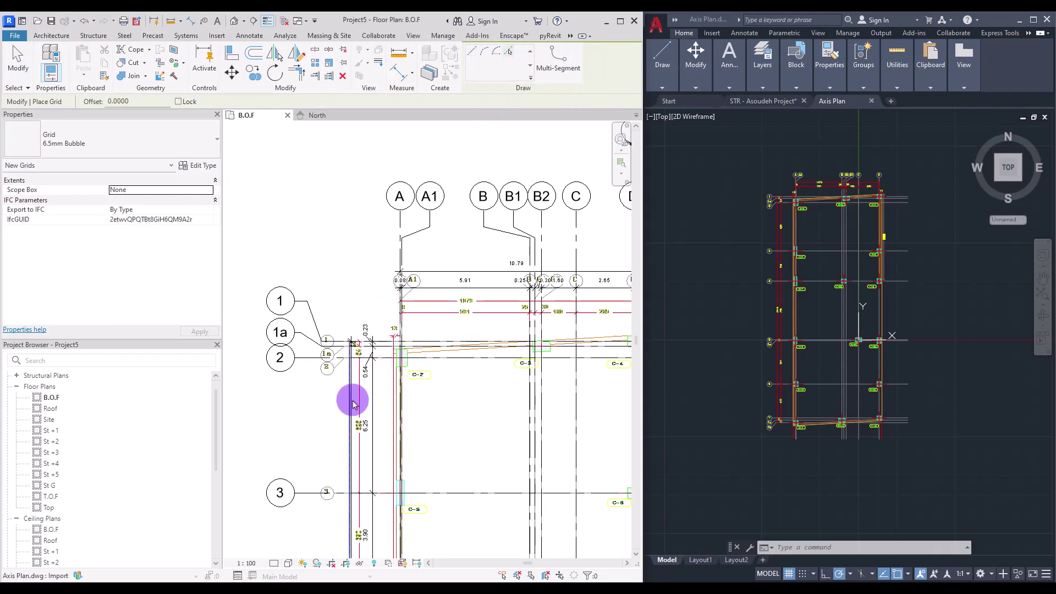
pyautogui.press('Escape')
pyautogui.press('Escape')
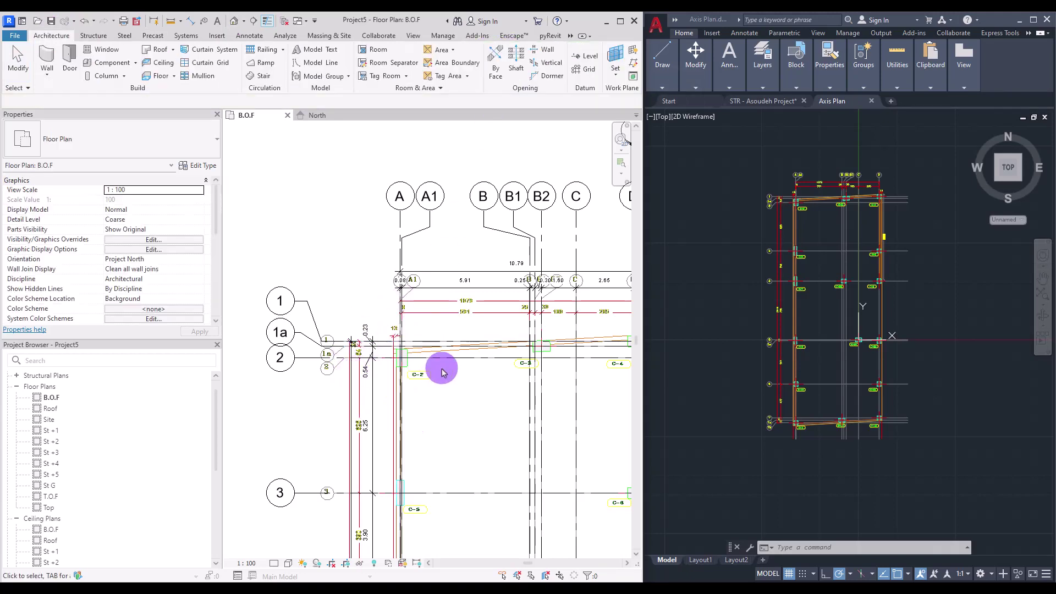